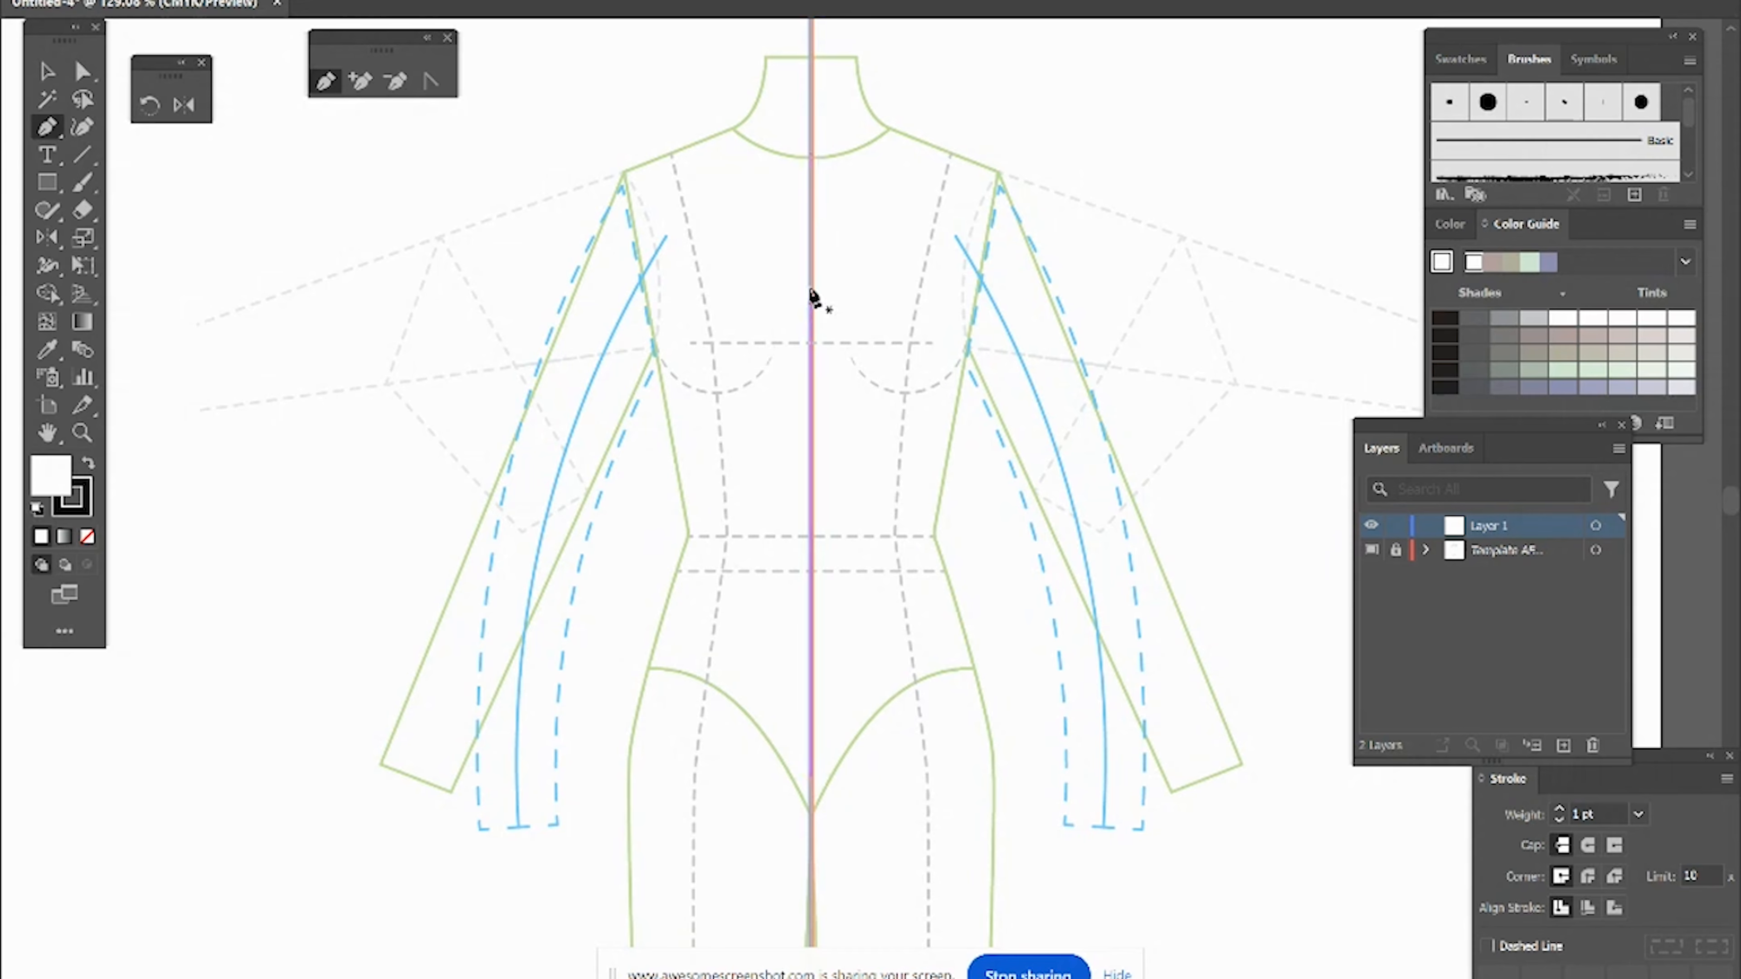
Step: Draw the left half of the bodice outline with the Pen tool from neckline through shoulder and armpit down to the hem
left_click(732, 129)
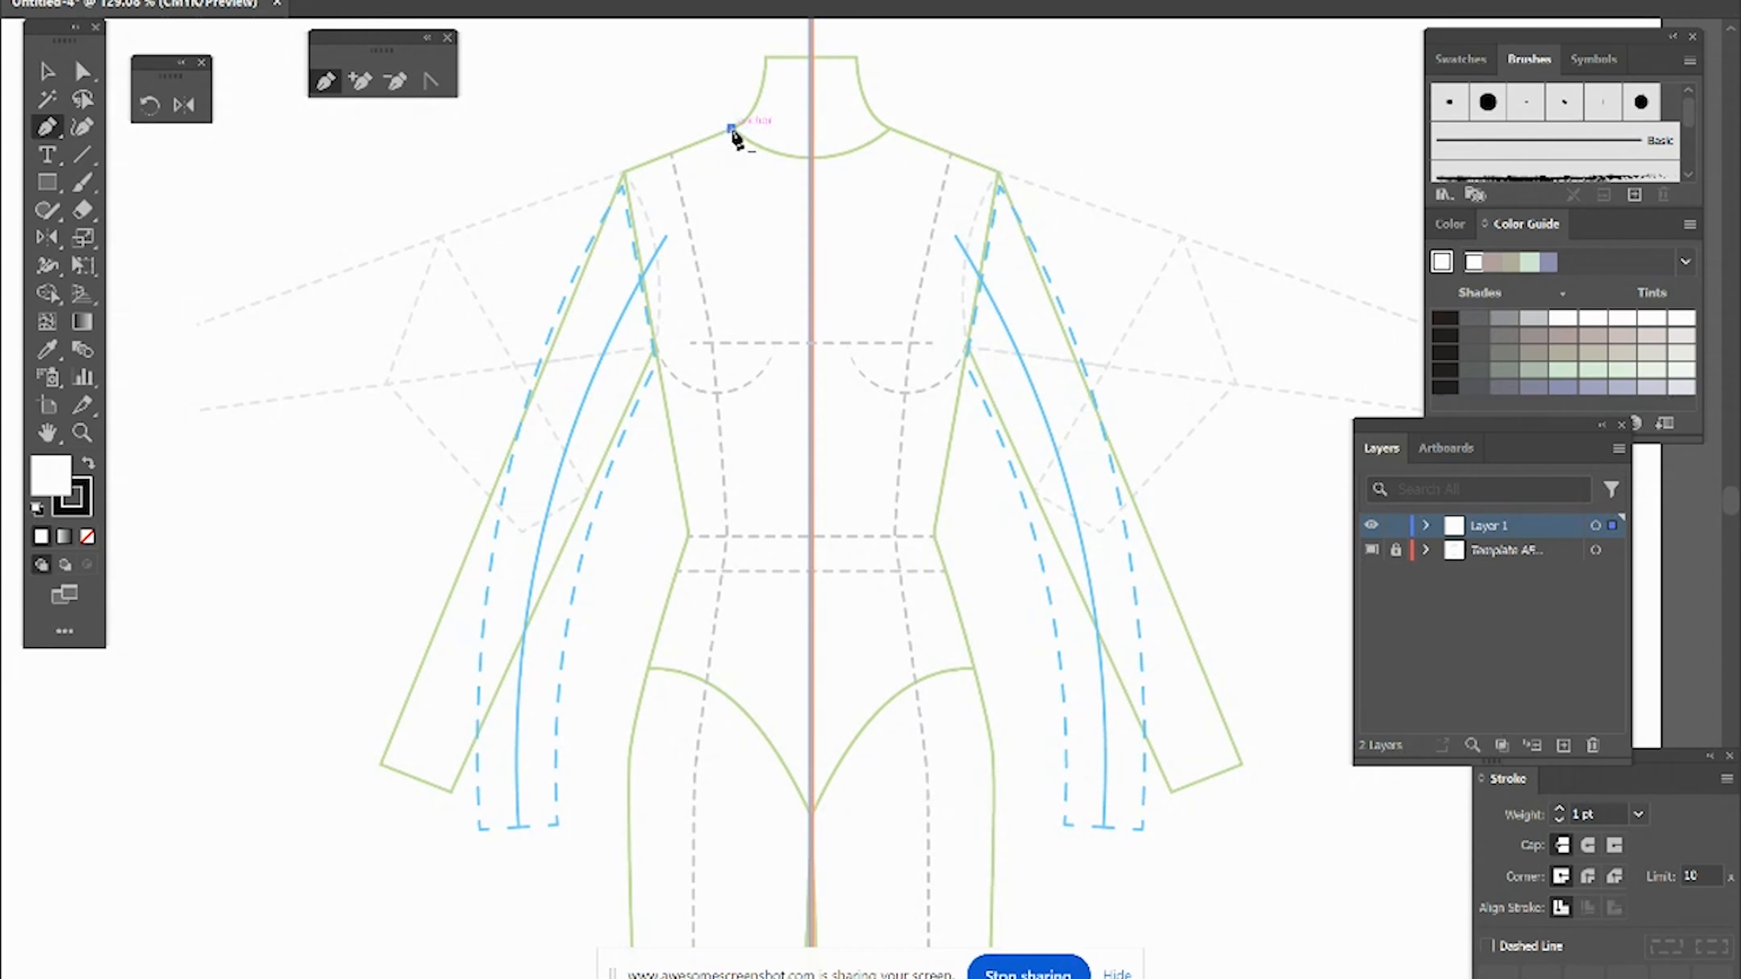
left_click(622, 173)
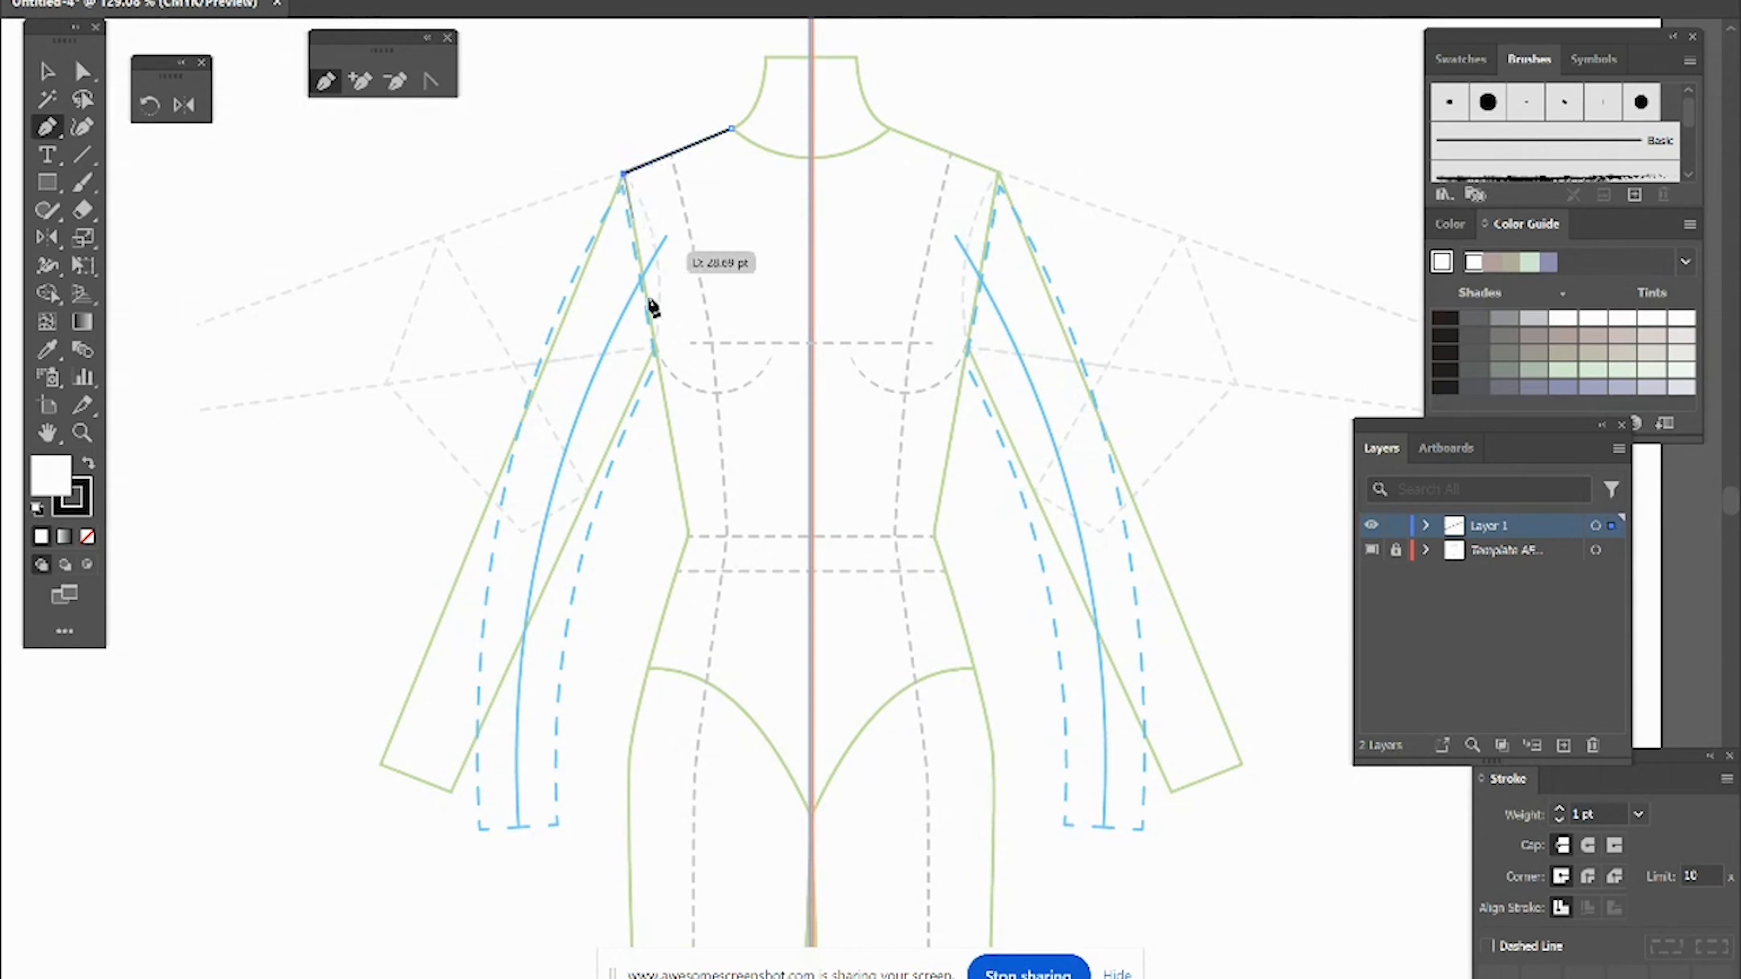
left_click(660, 371)
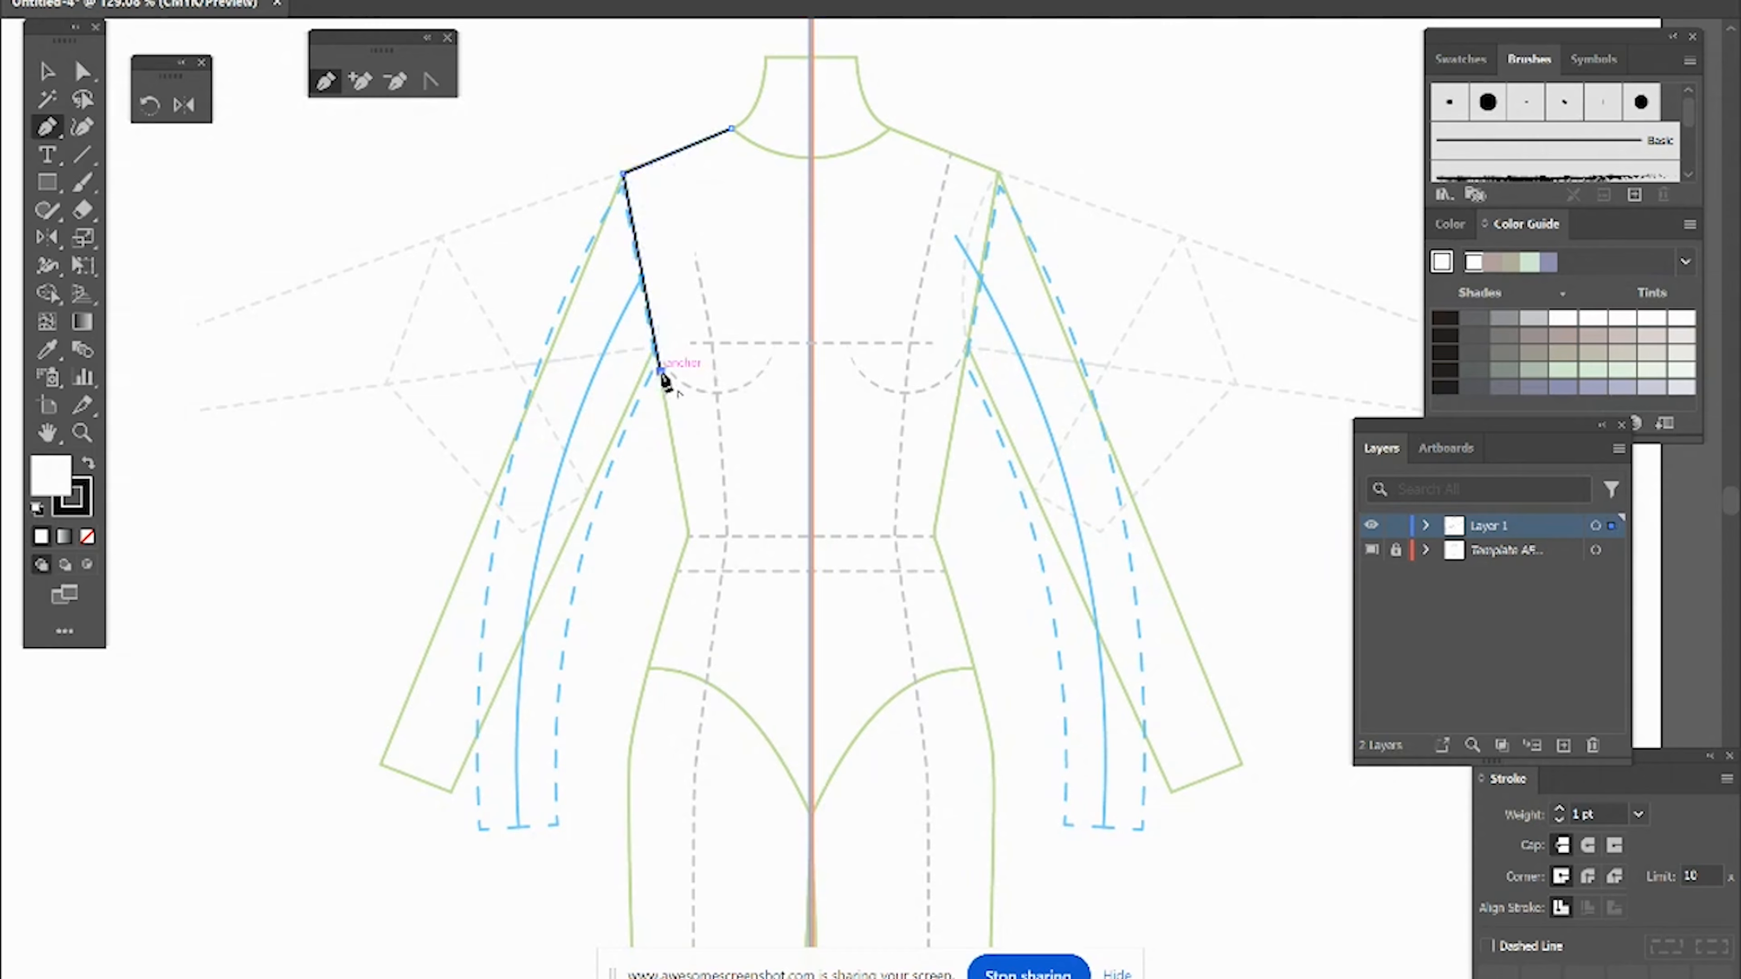
left_click(623, 746)
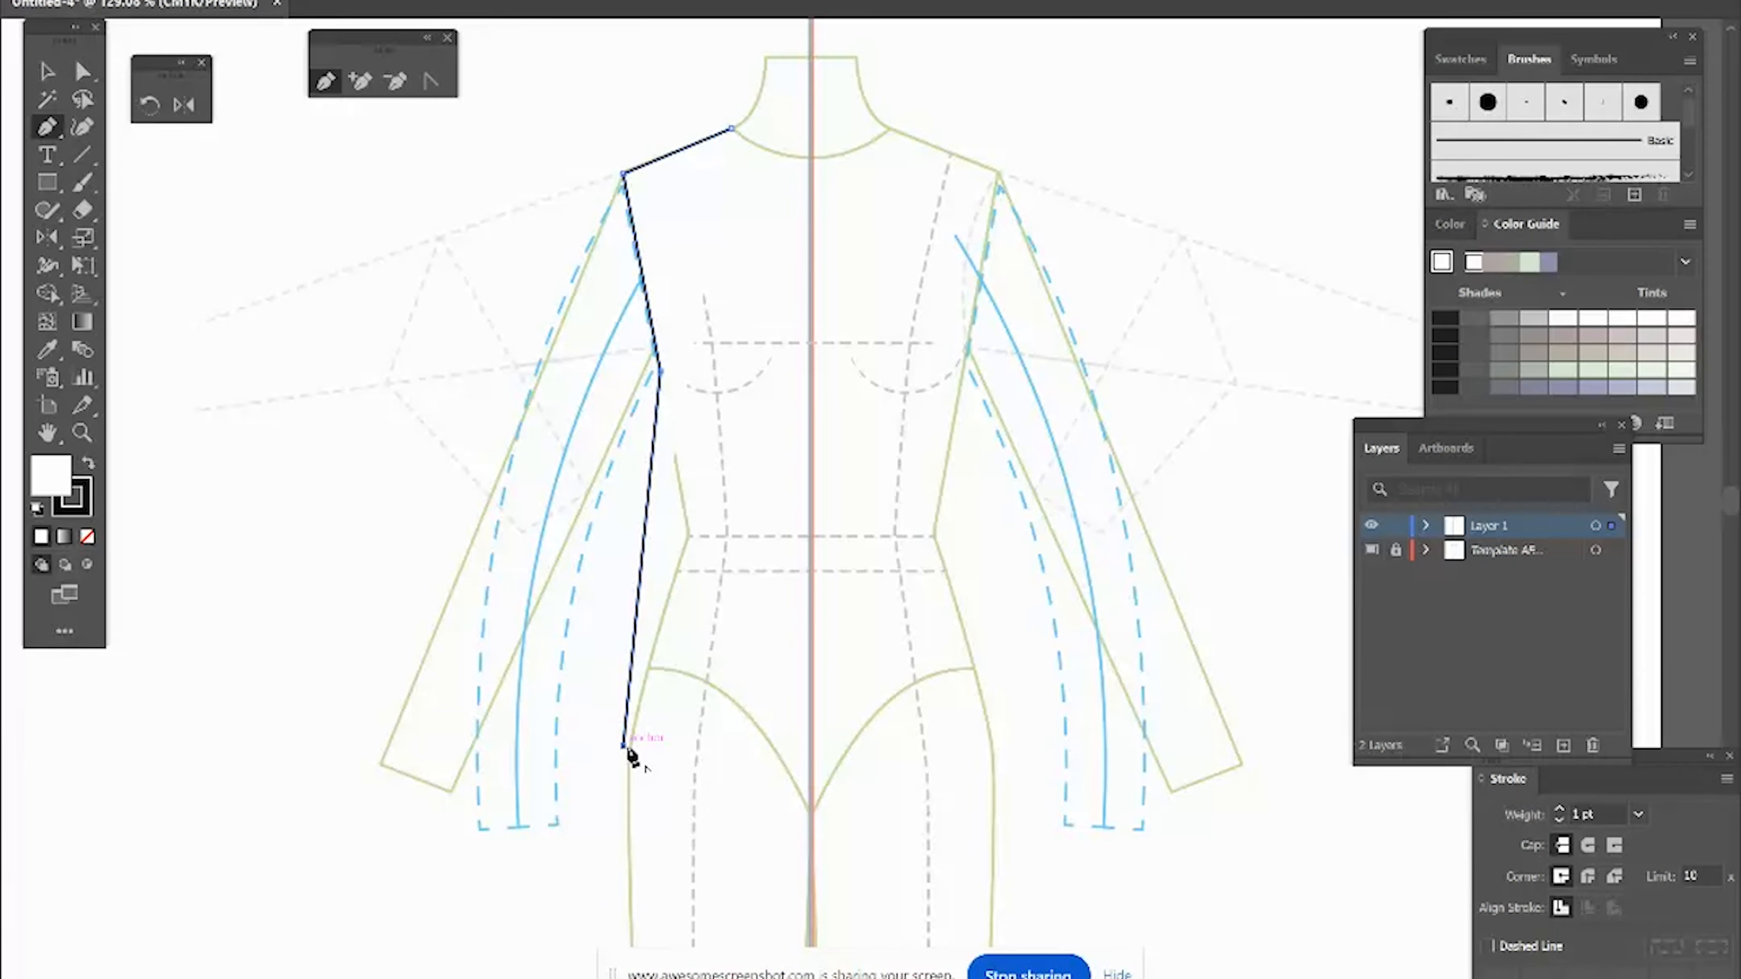
Step: Curve the left side seam of the half-bodice with the Anchor Point tool
left_click(431, 83)
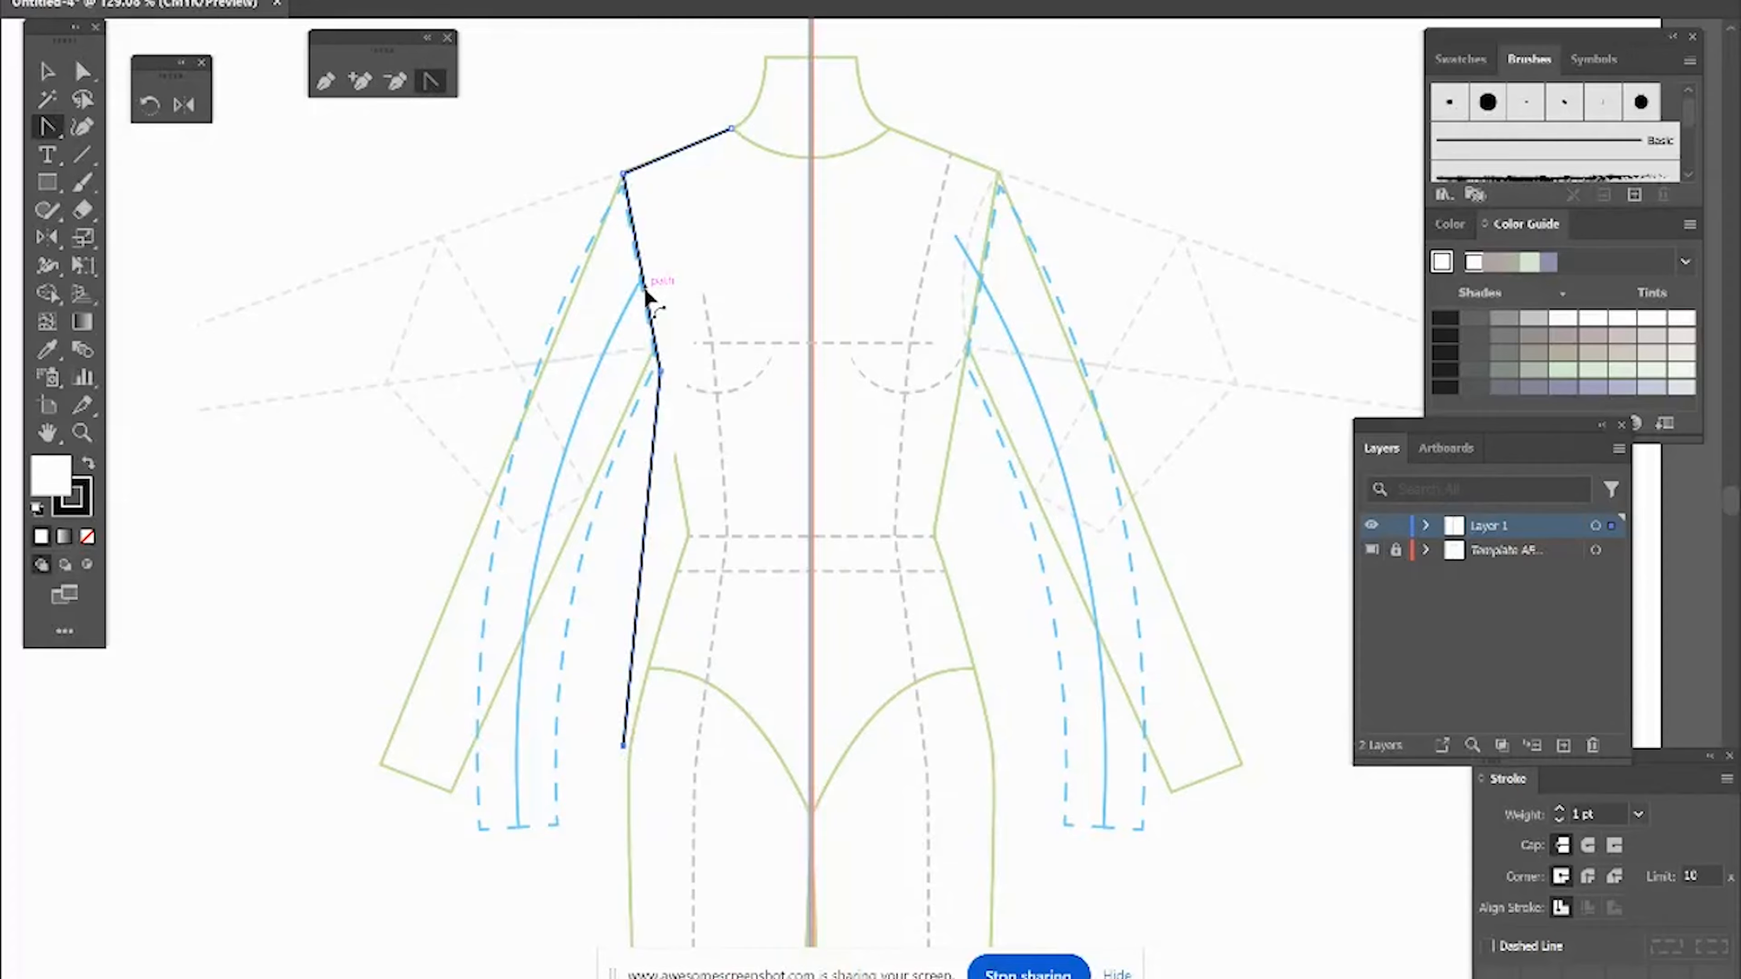
left_click_drag(645, 288, 659, 315)
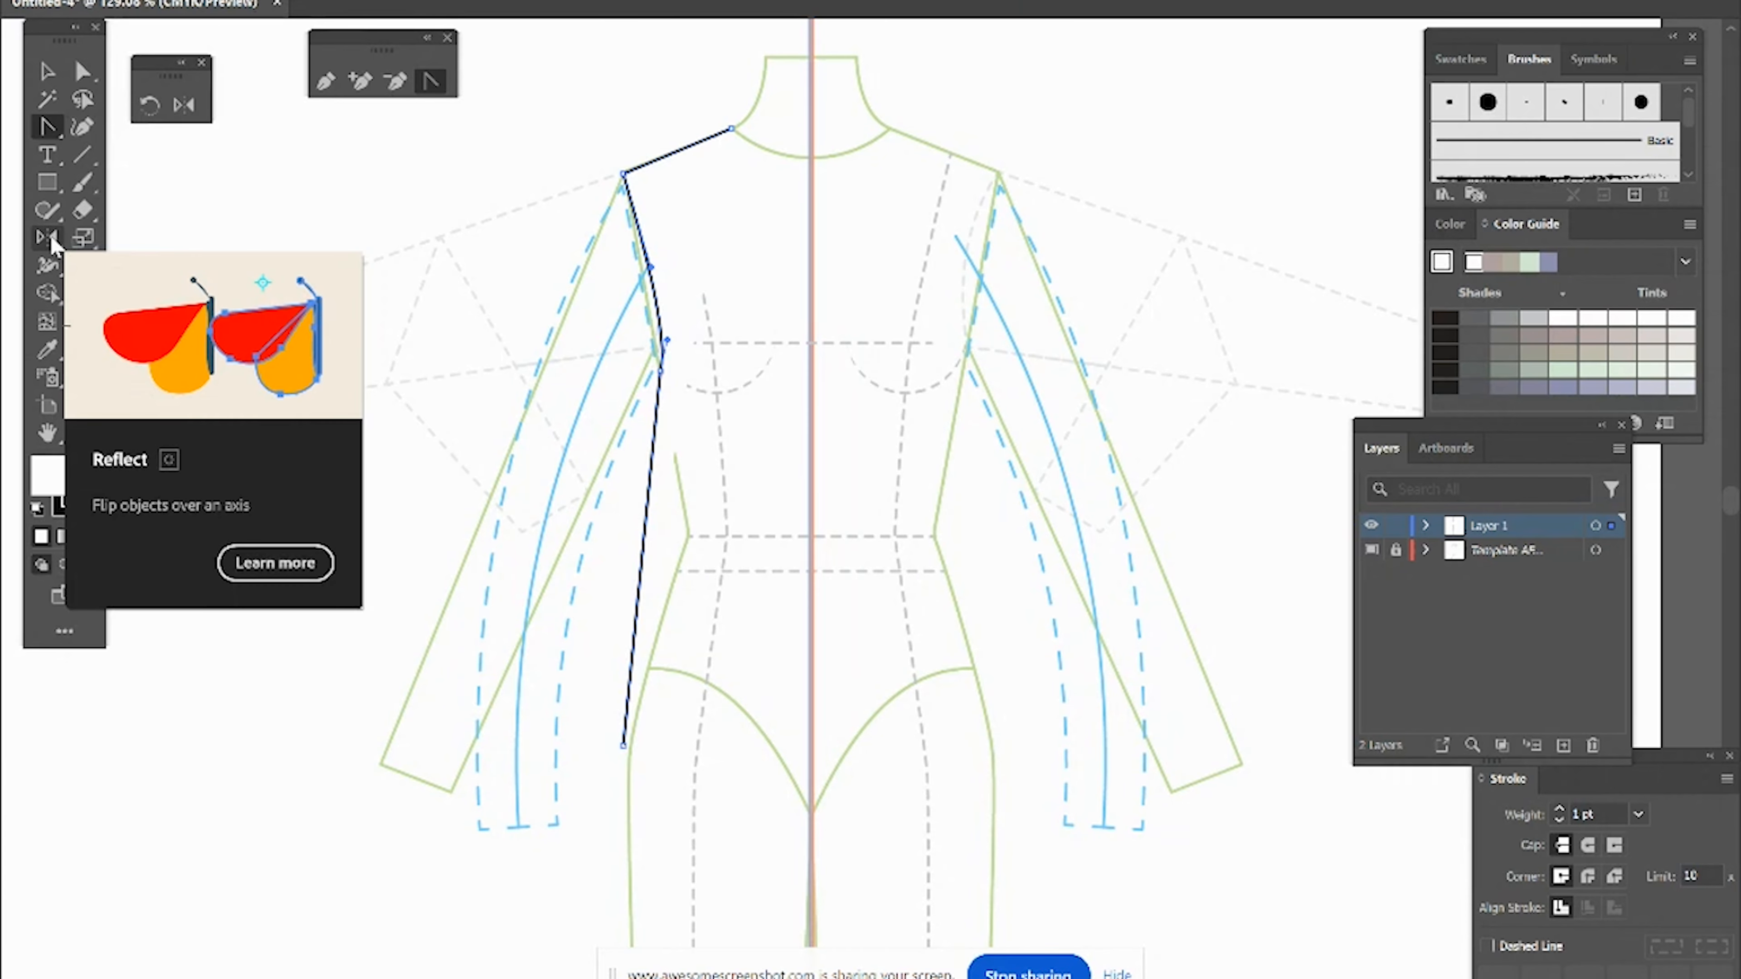
Step: Reflect a copy of the half-bodice vertically across the center line to create the right side
left_click(51, 73)
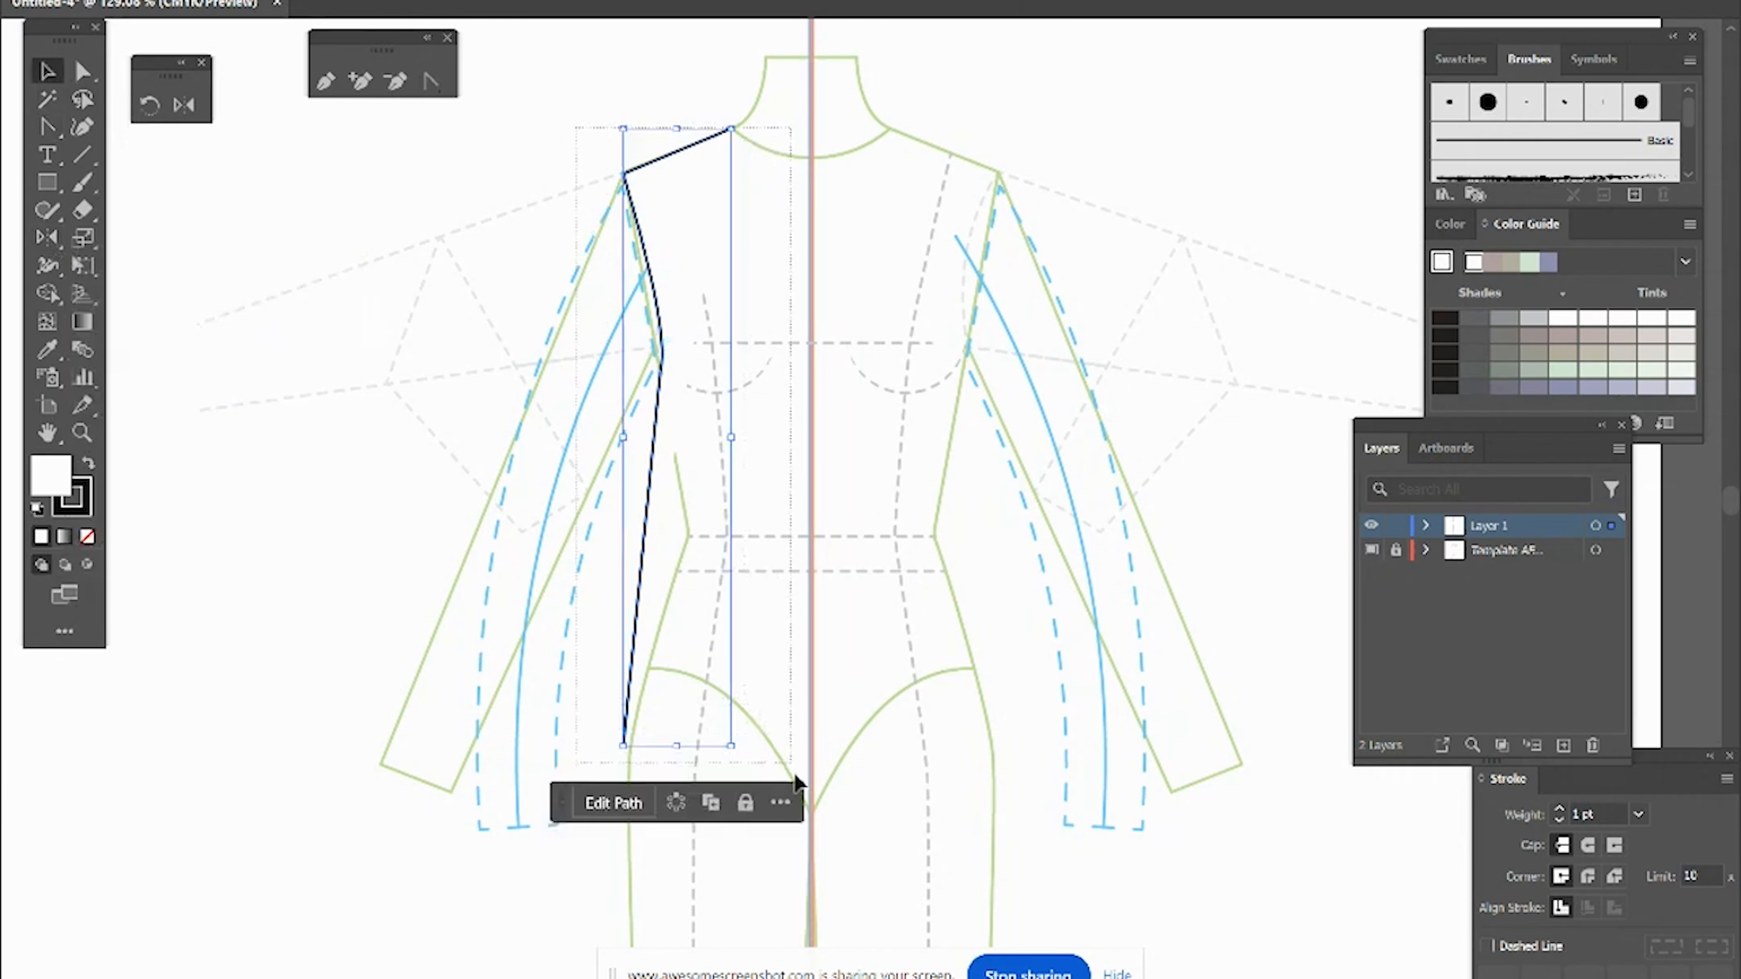
left_click(45, 238)
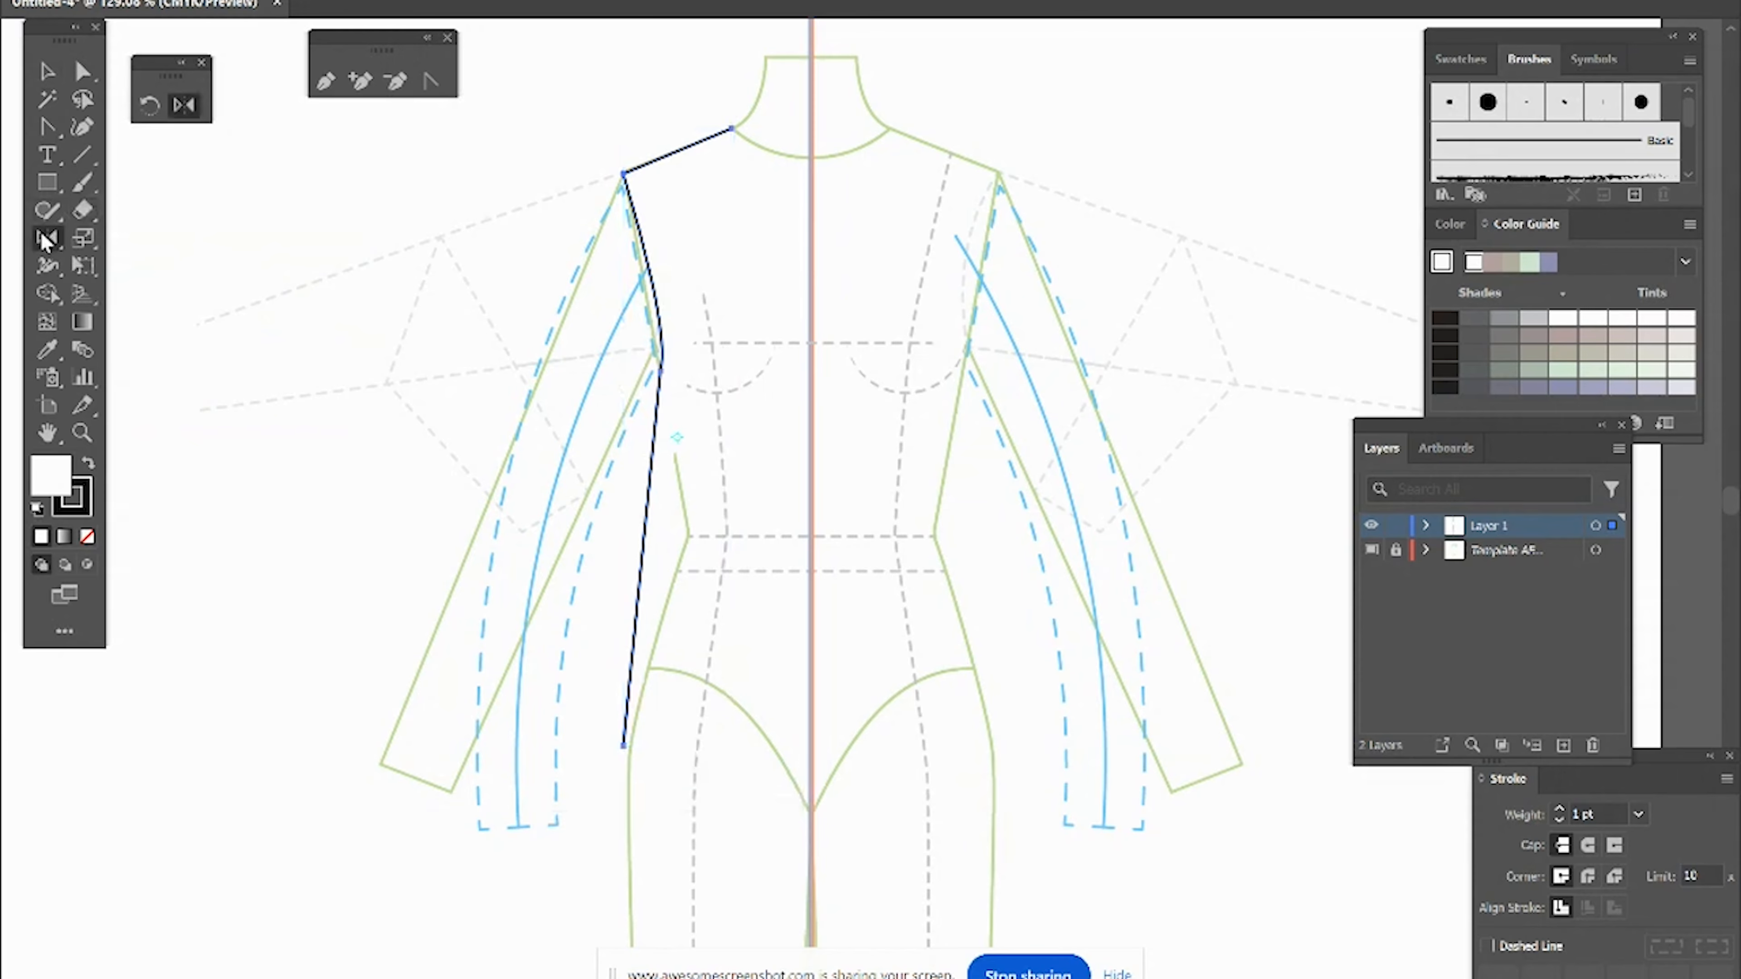
left_click(809, 47, "alt")
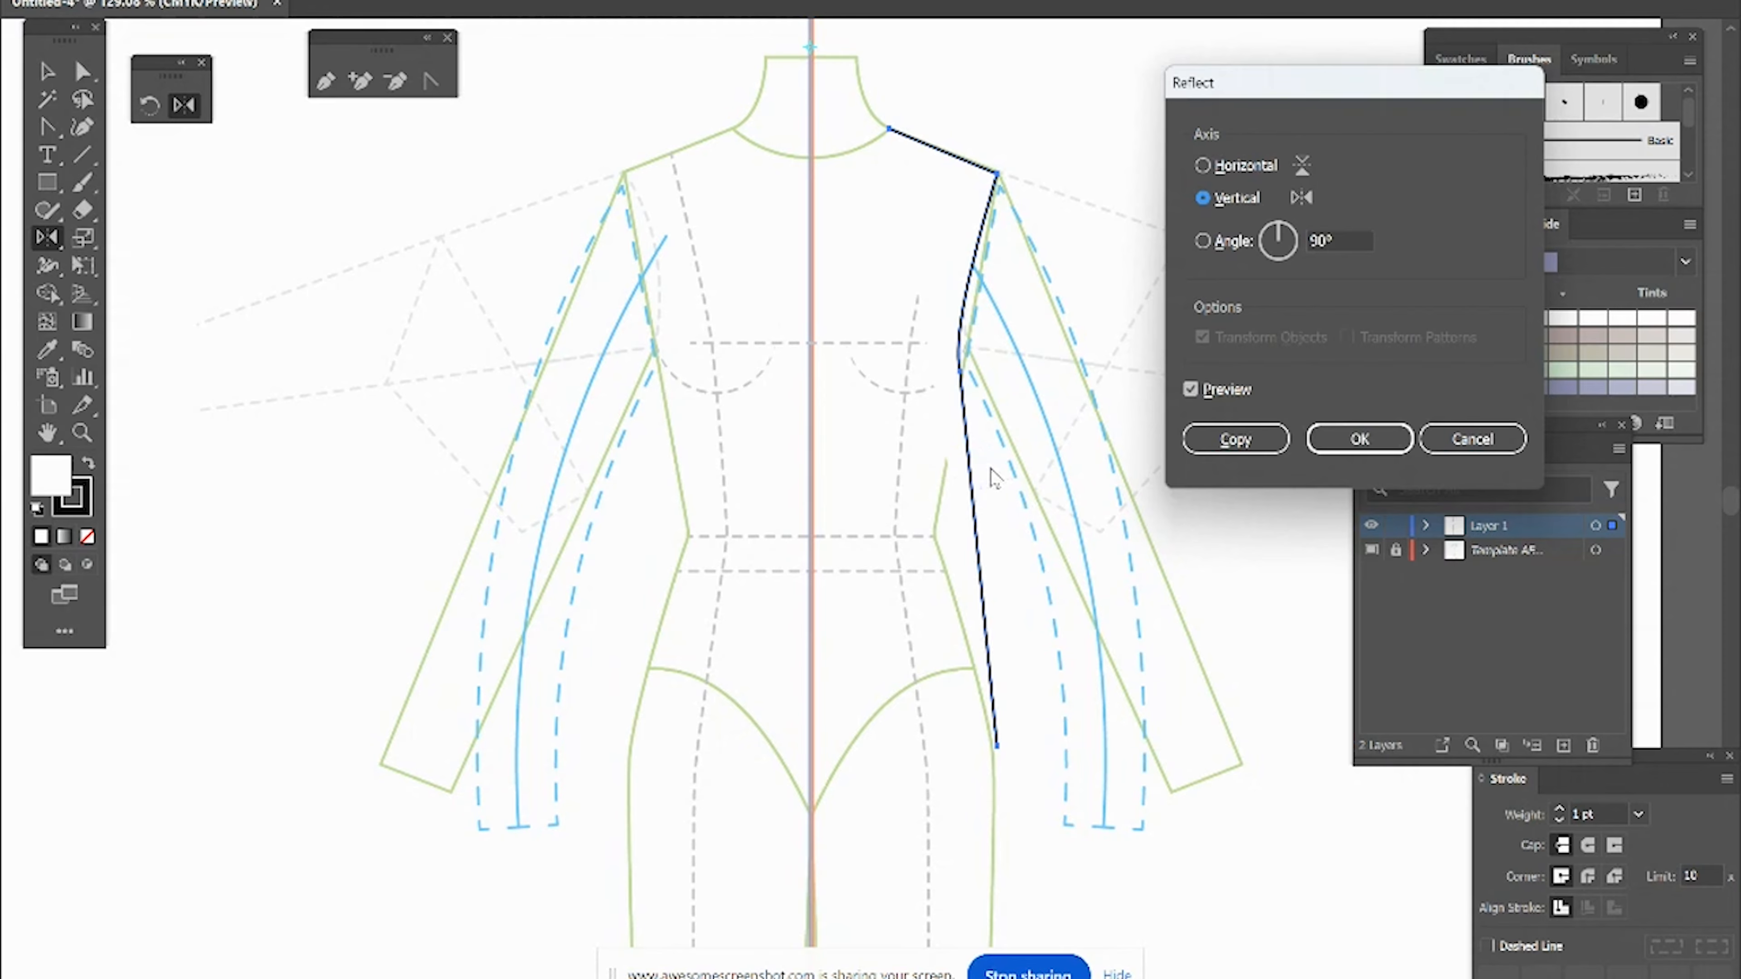
left_click(1236, 439)
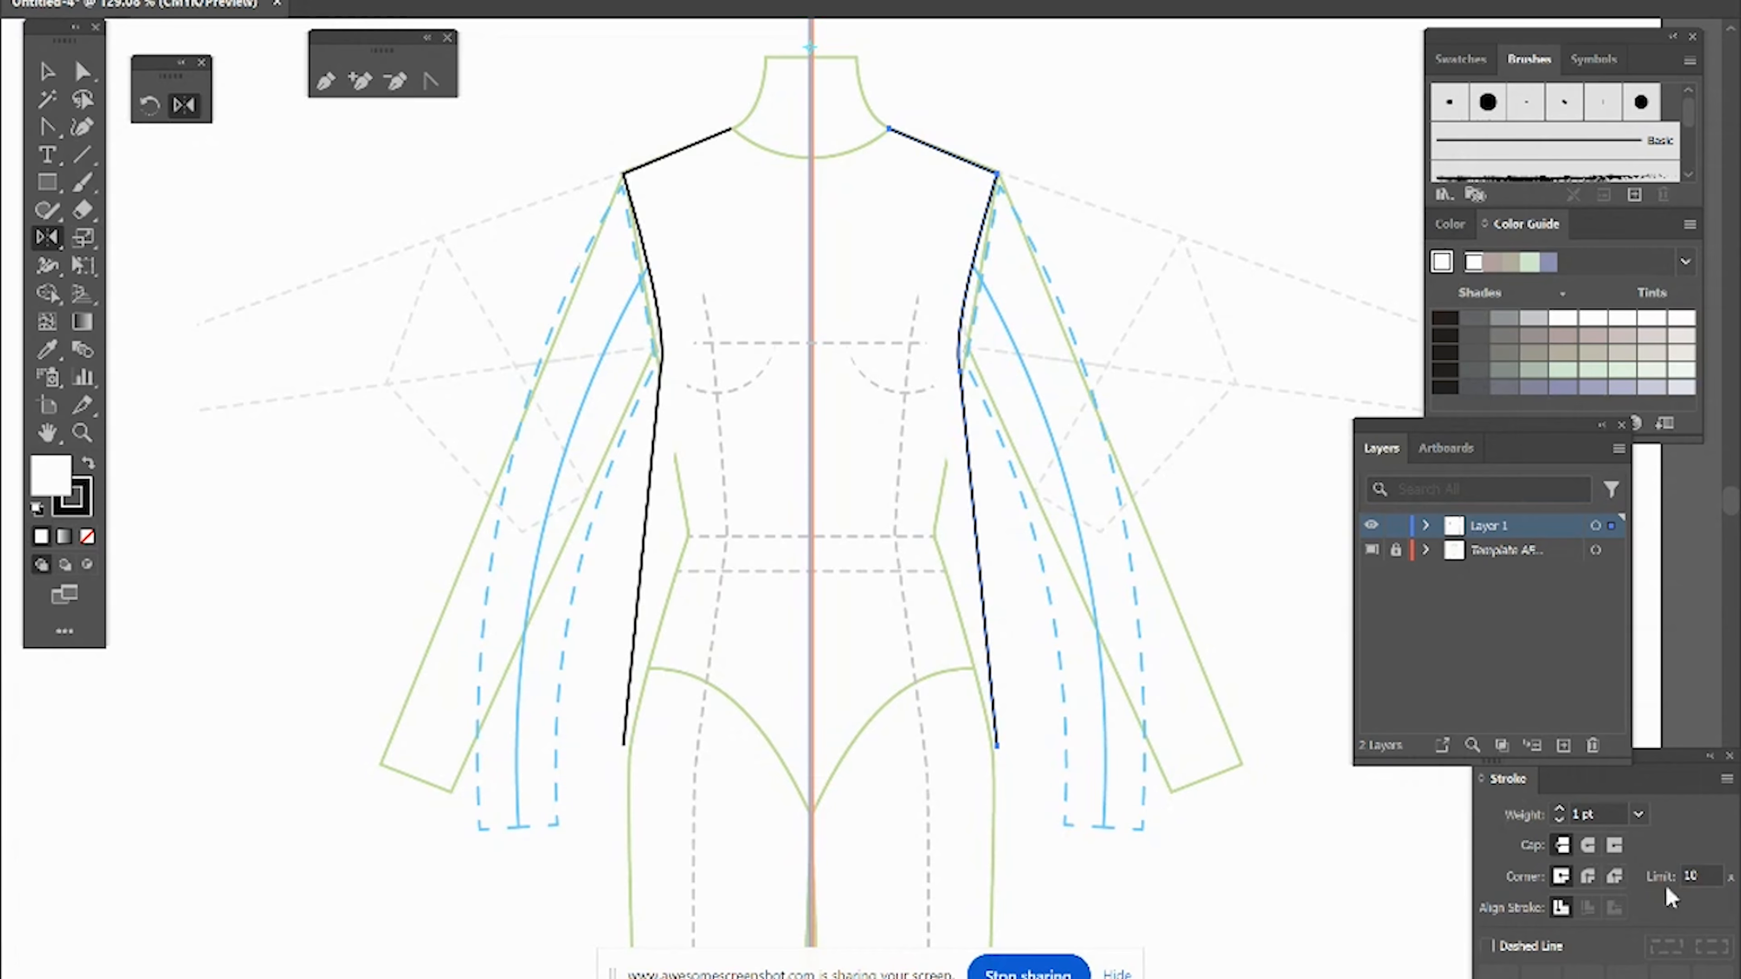
Step: Set the stroke to round caps and round corners
left_click(1587, 850)
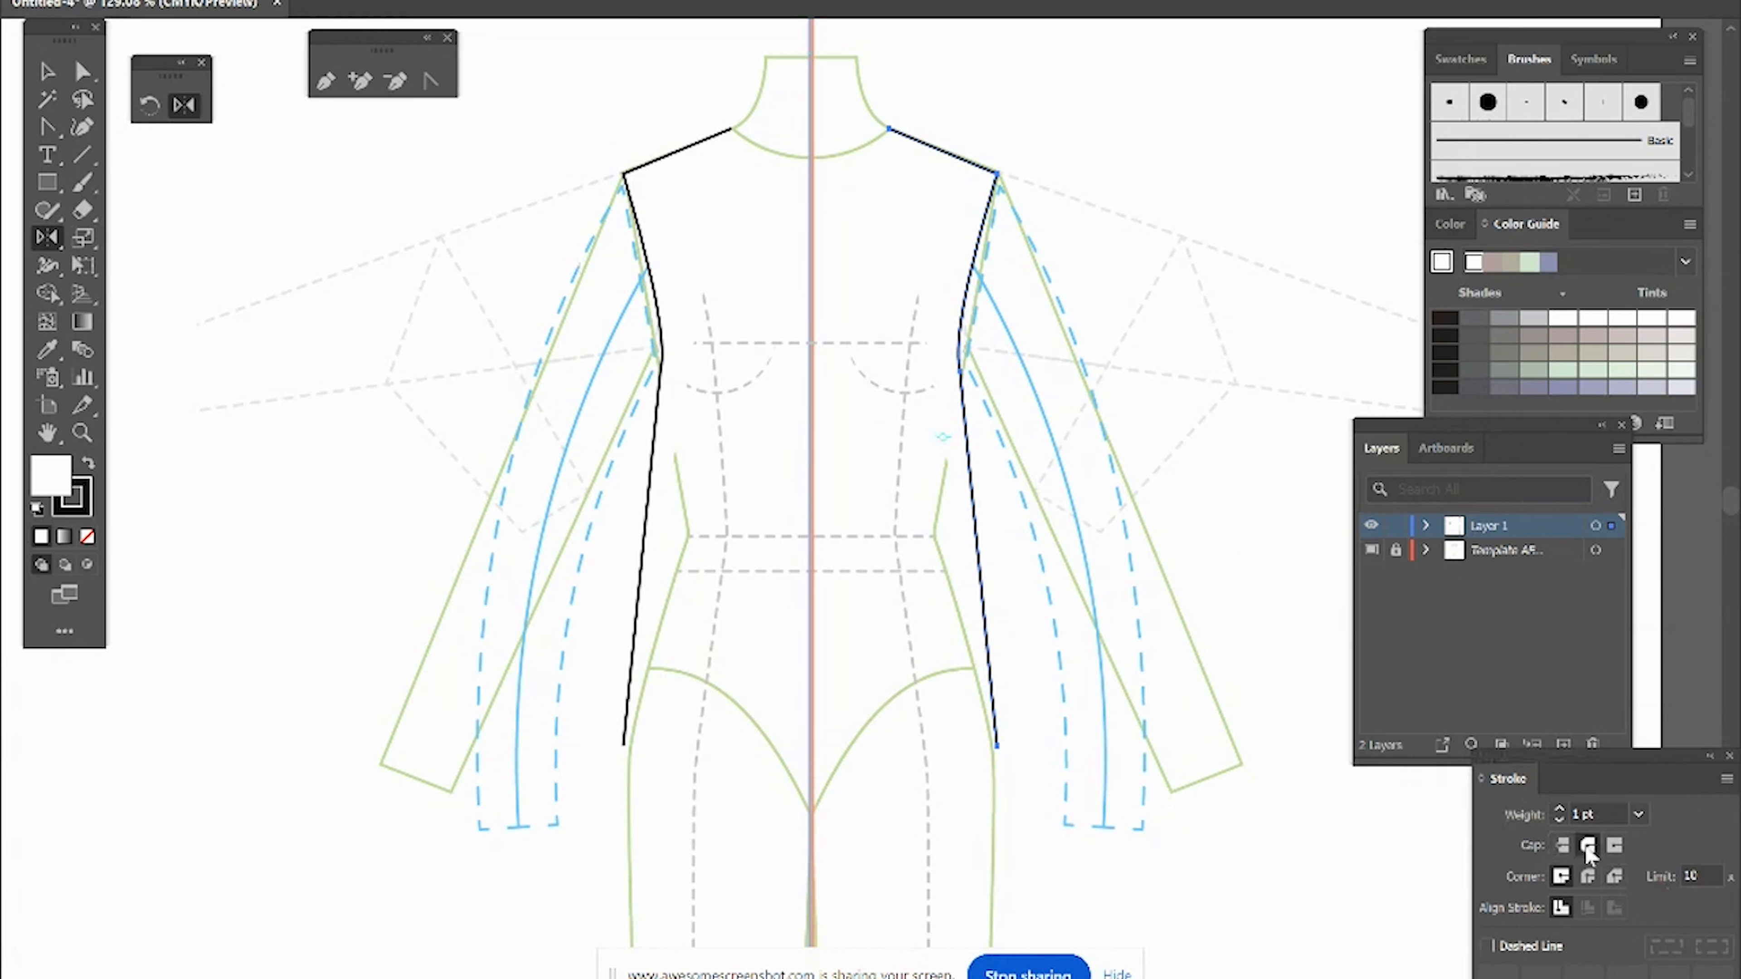
left_click(1588, 878)
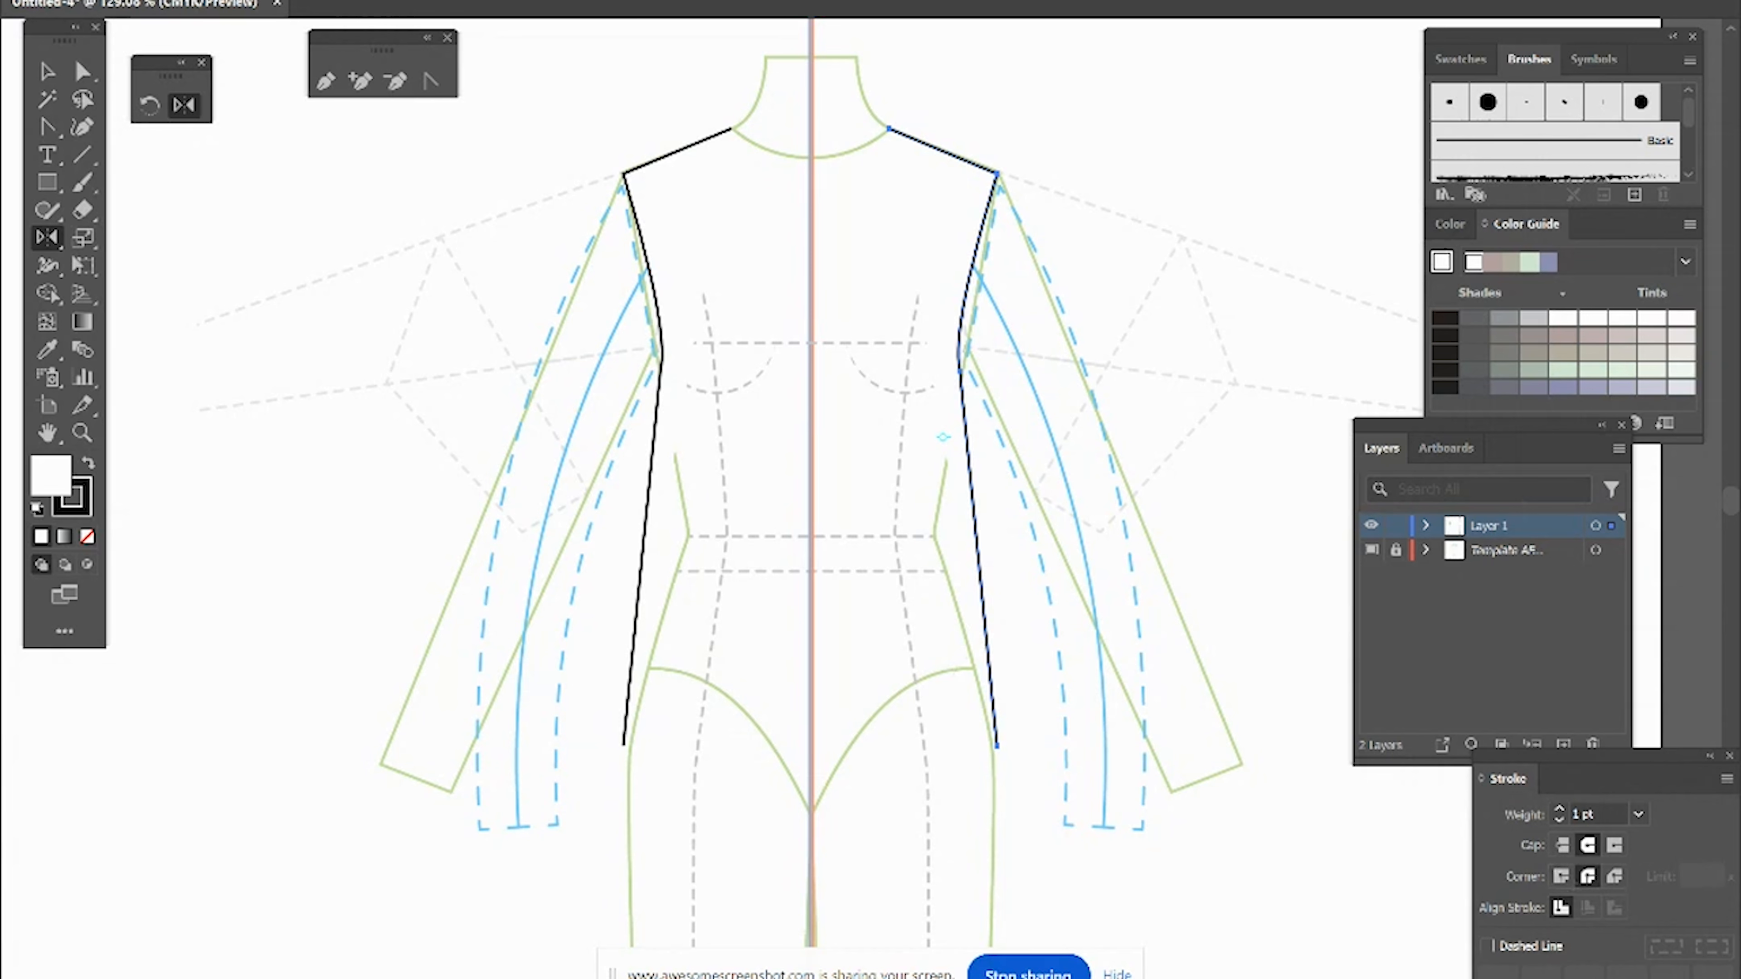
Step: Select both bodice halves and join them at the neckline and hem into one path
left_click(47, 71)
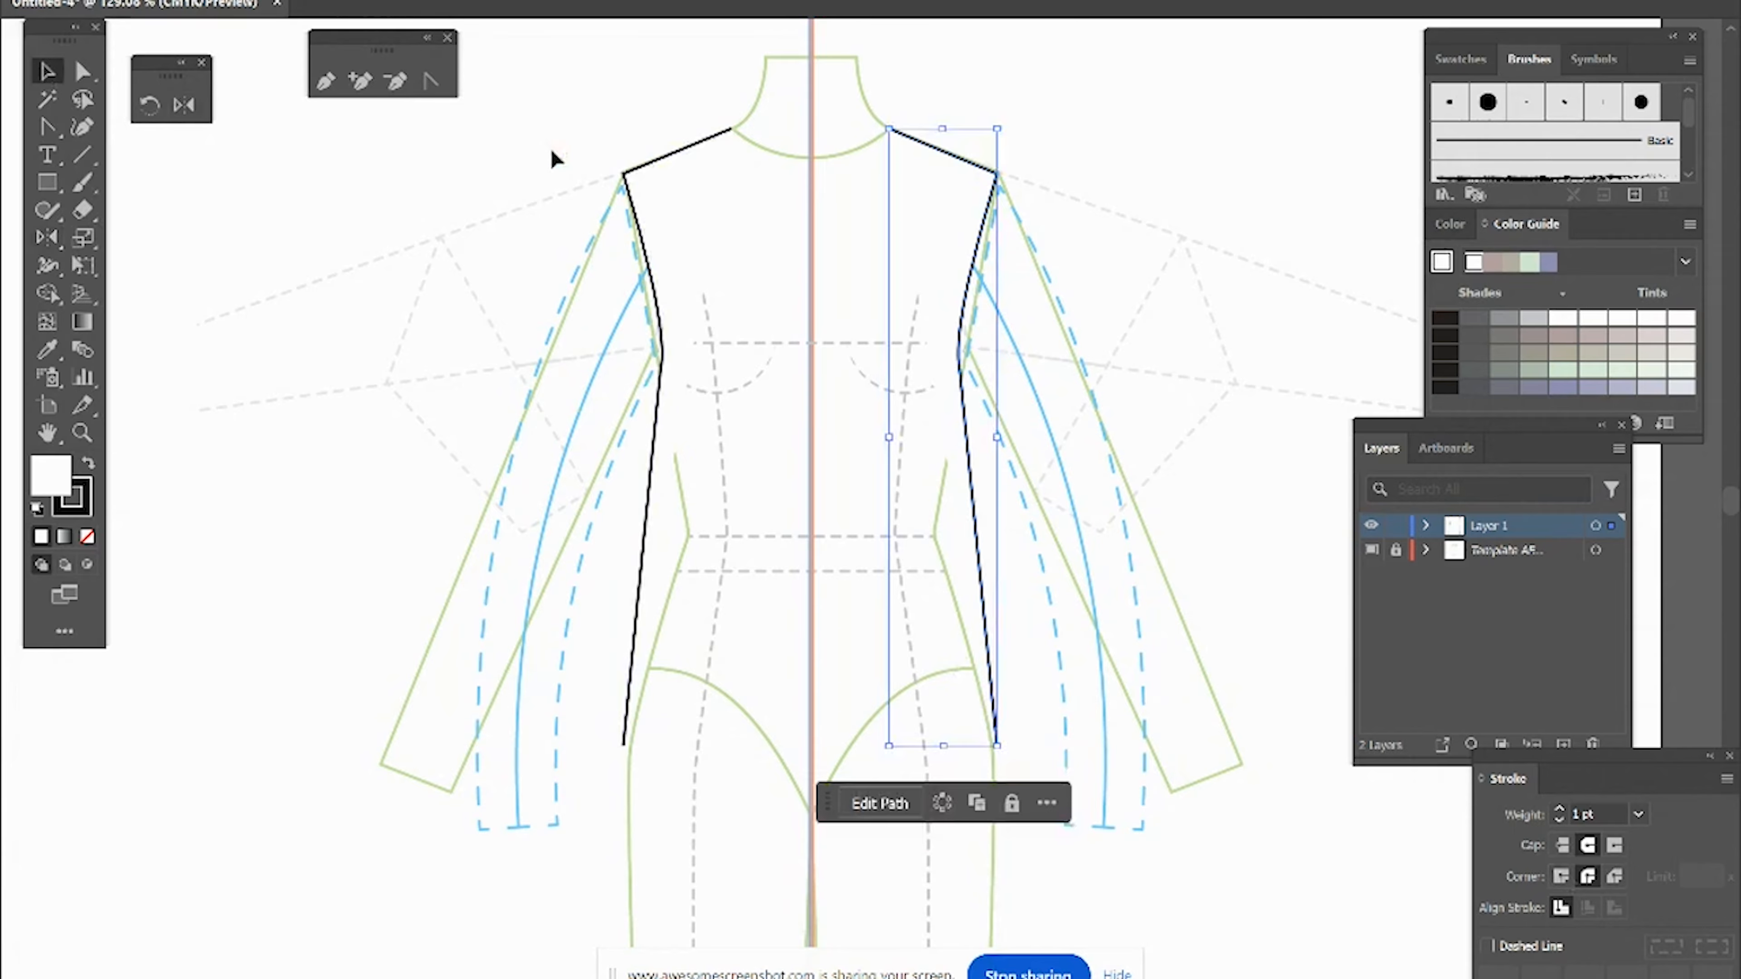
left_click_drag(563, 162, 1038, 754)
right_click(1109, 794)
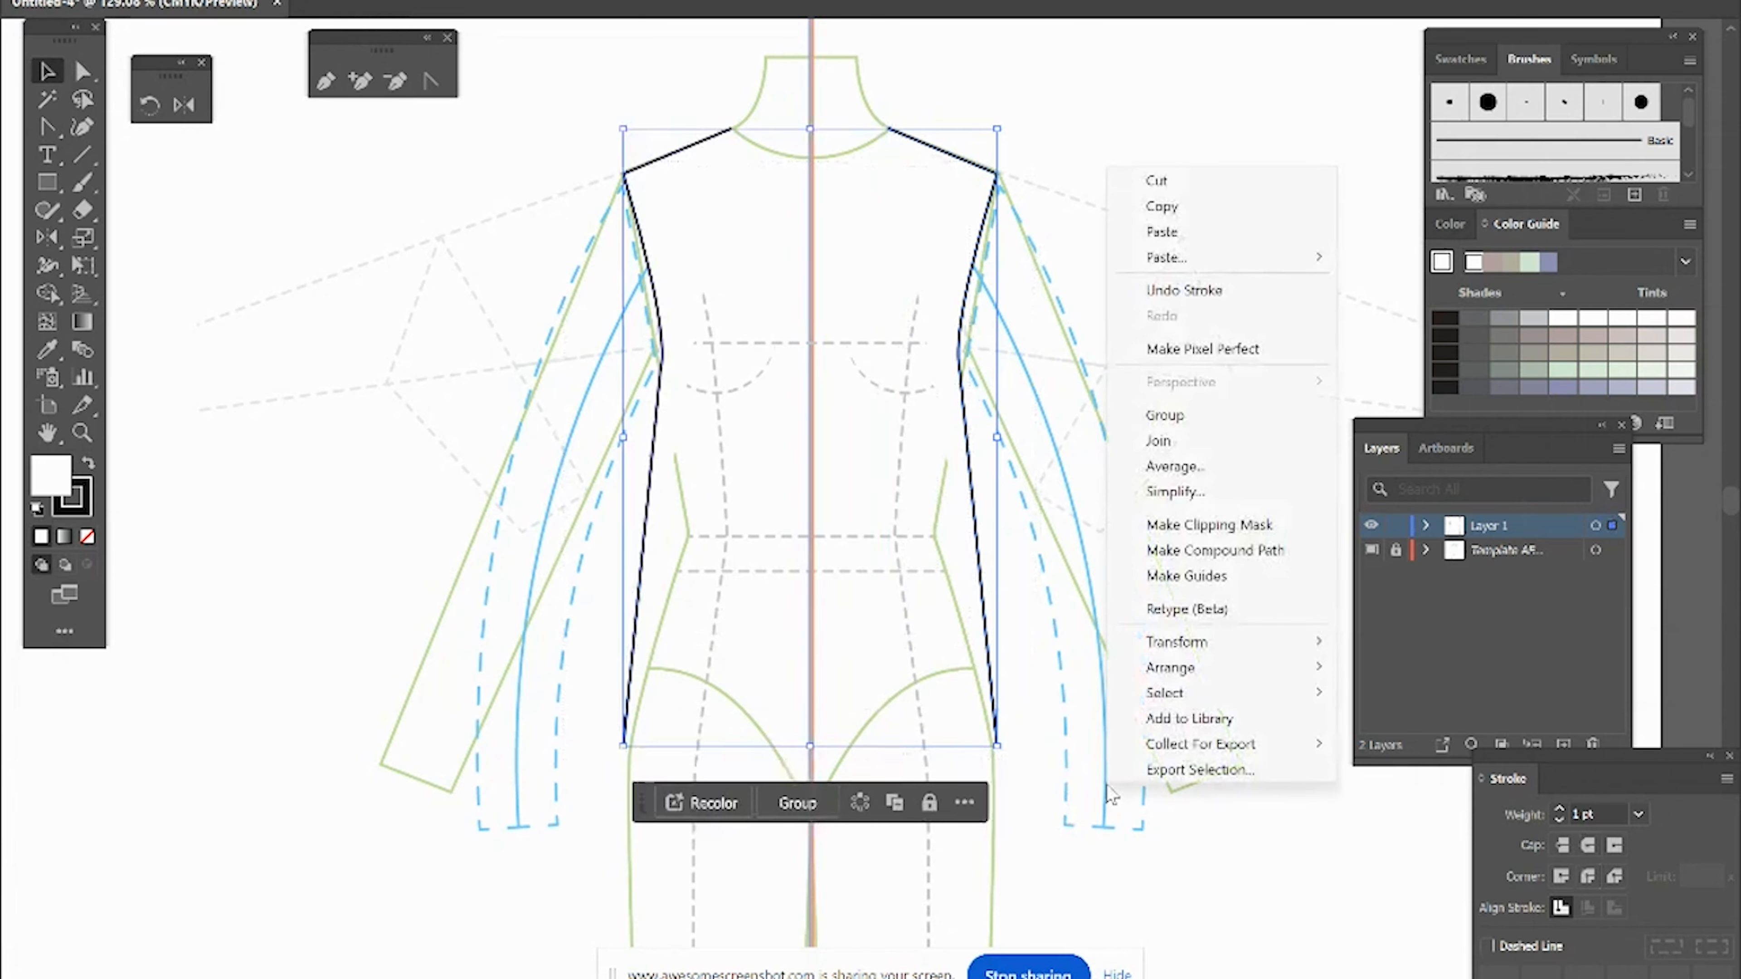
left_click(1159, 440)
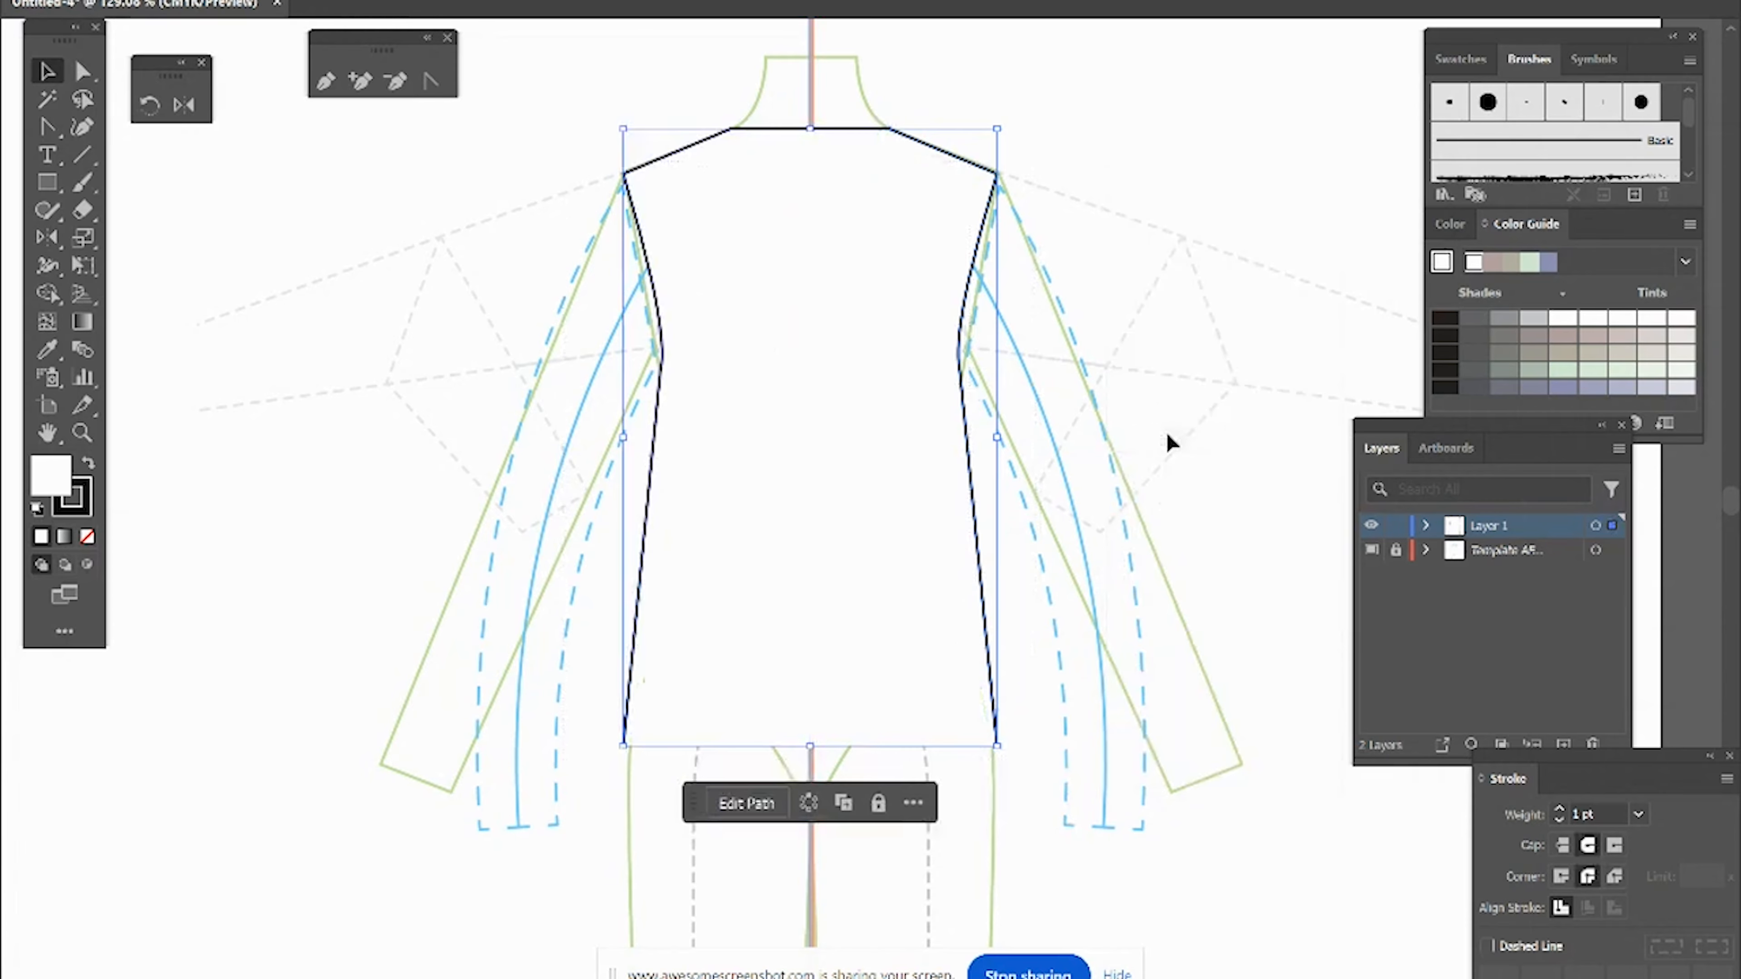
right_click(1168, 434)
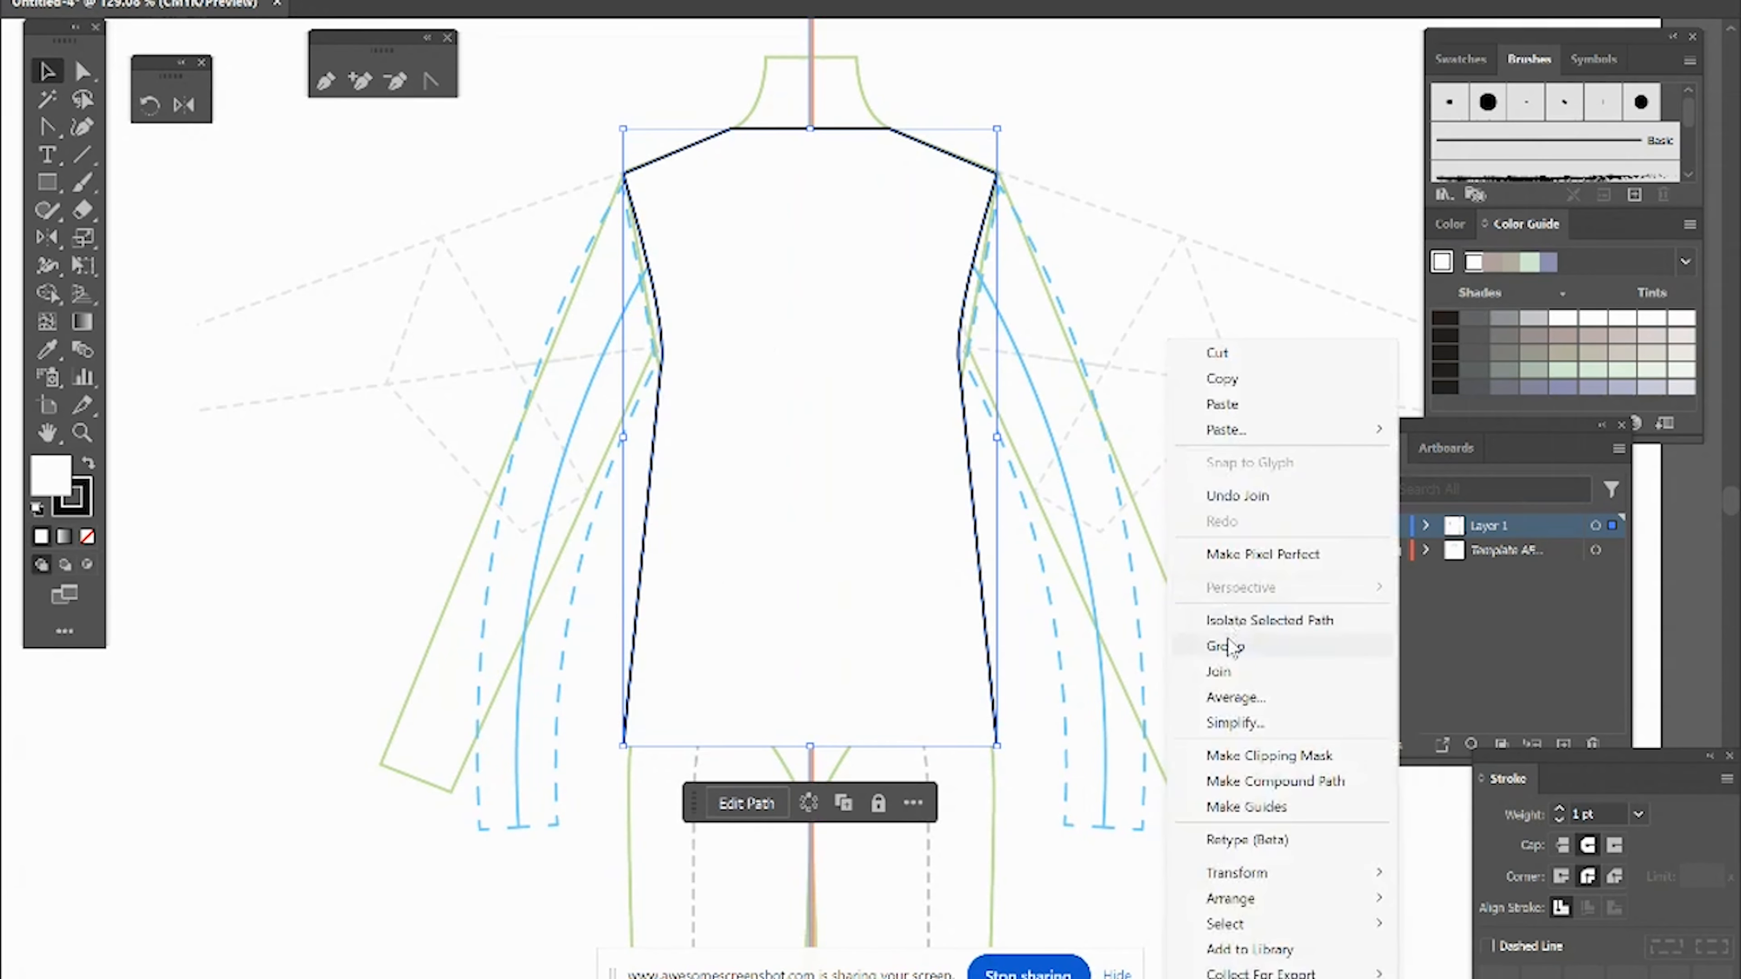
left_click(1219, 672)
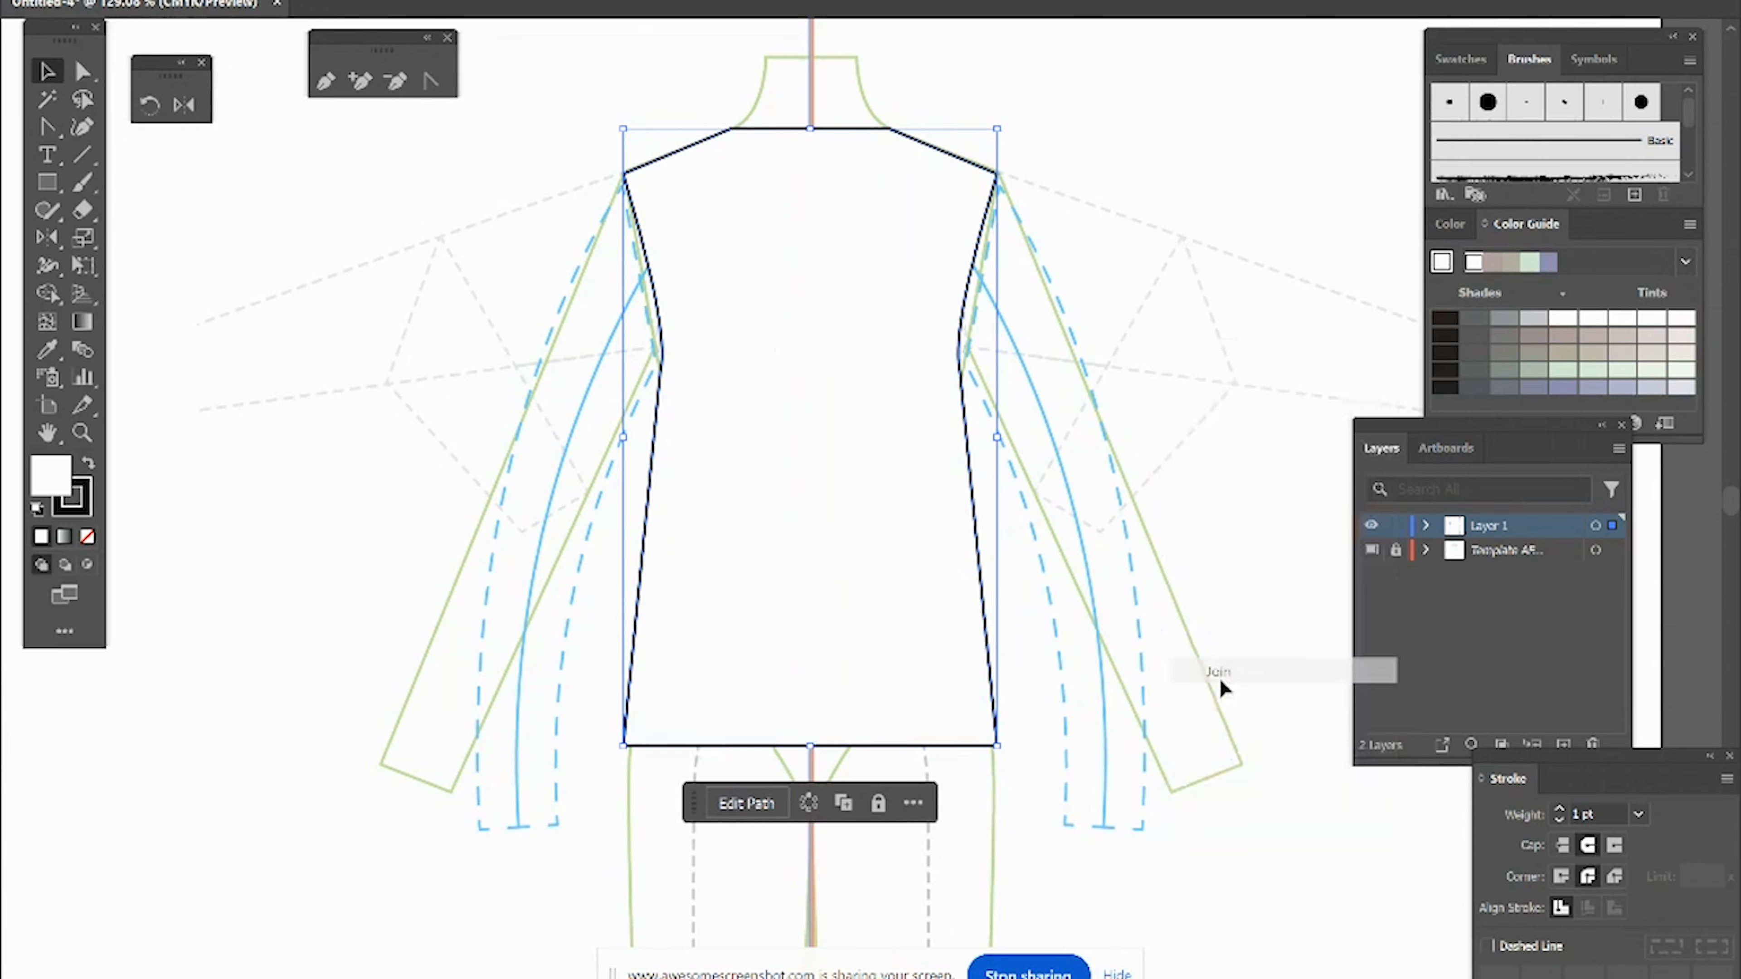
Step: Curve the center of the neckline downward and the center of the hem with the Anchor Point tool
left_click(432, 83)
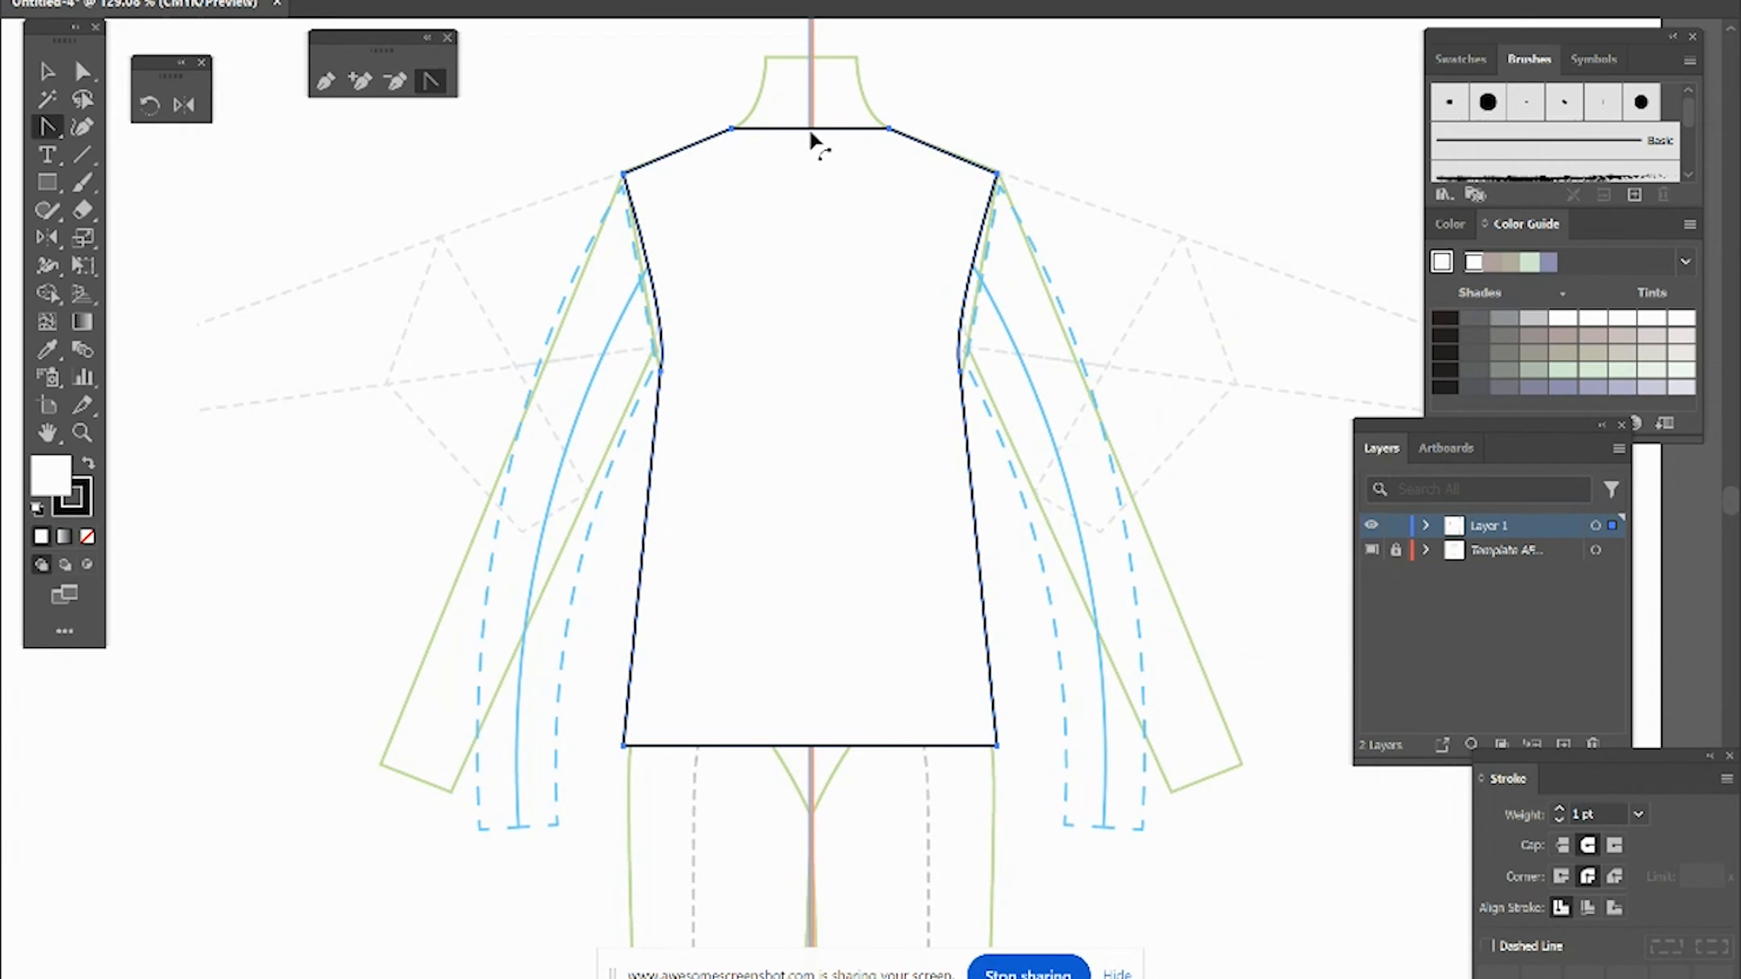
left_click_drag(809, 128, 810, 180)
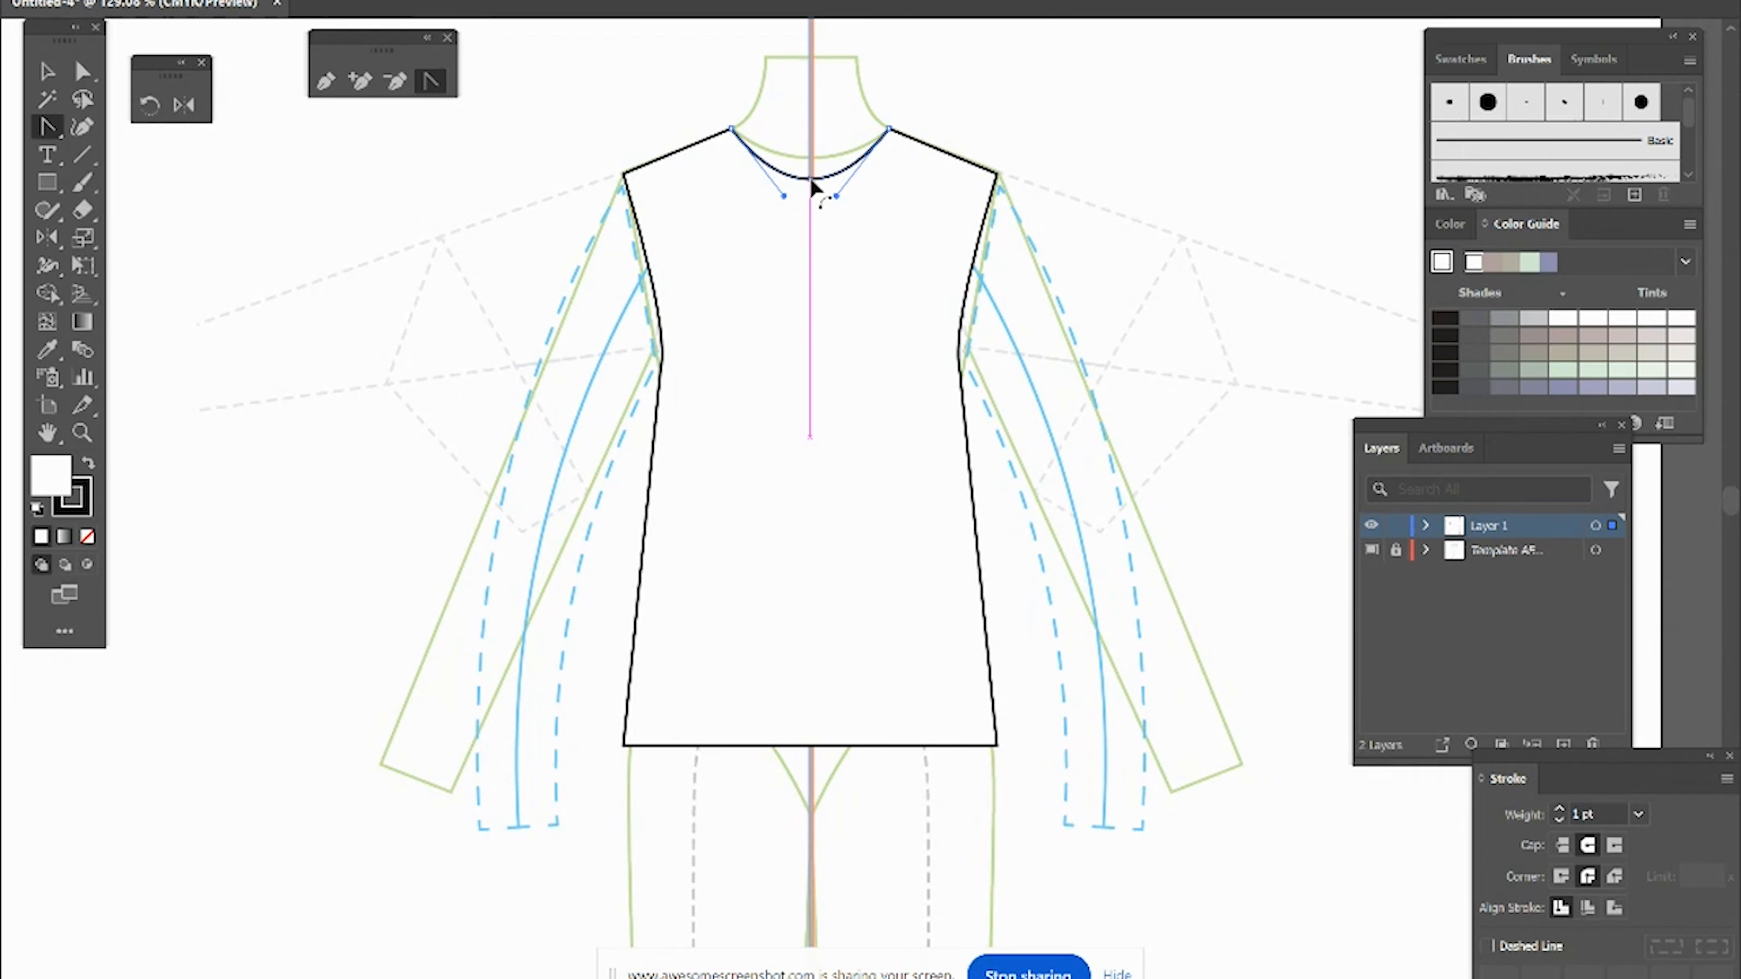
key("shift")
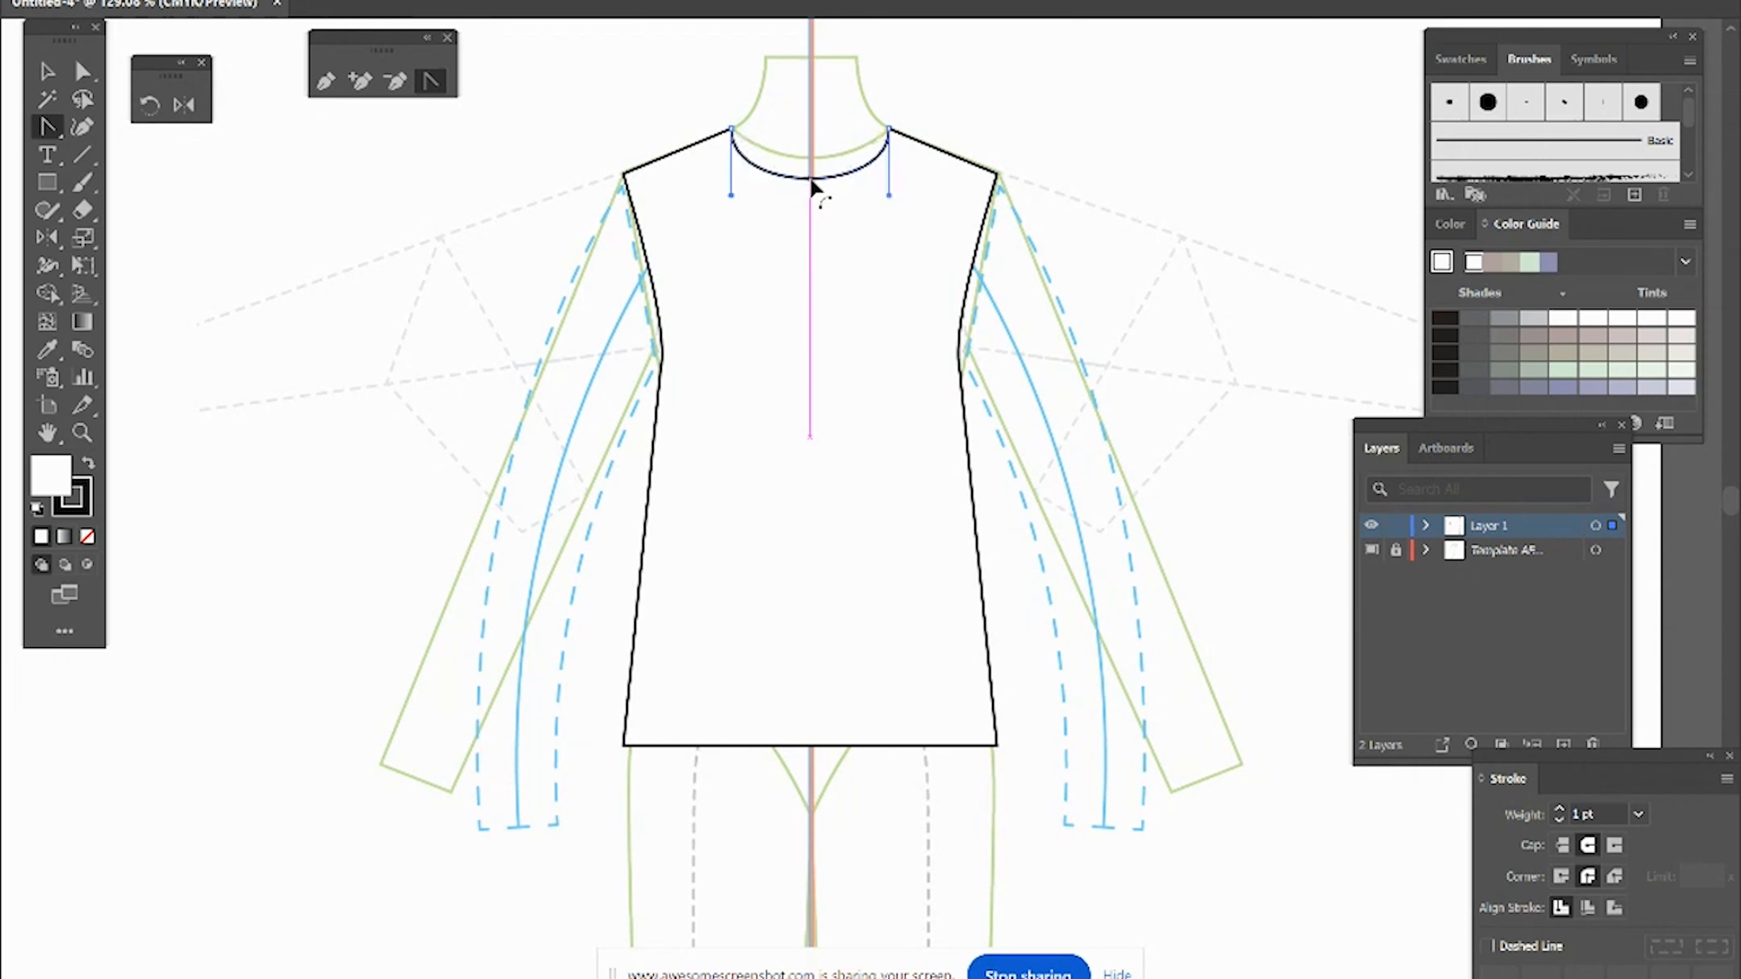
left_click_drag(811, 181, 811, 178)
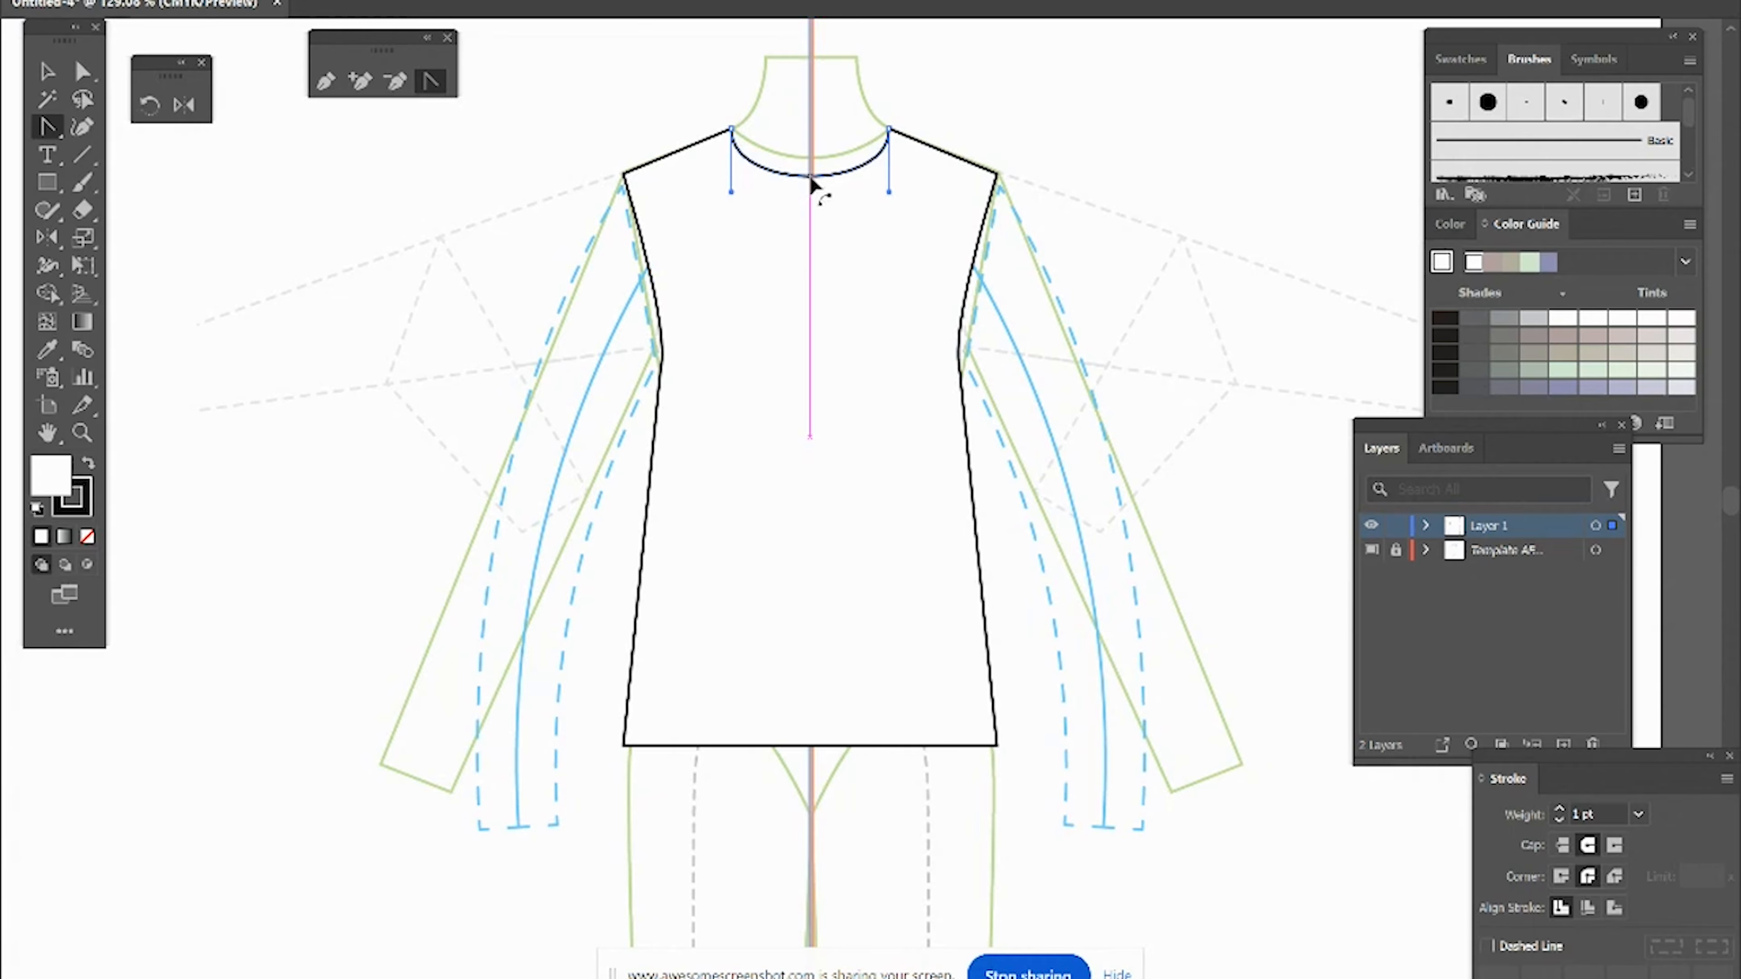
left_click_drag(811, 176, 808, 181)
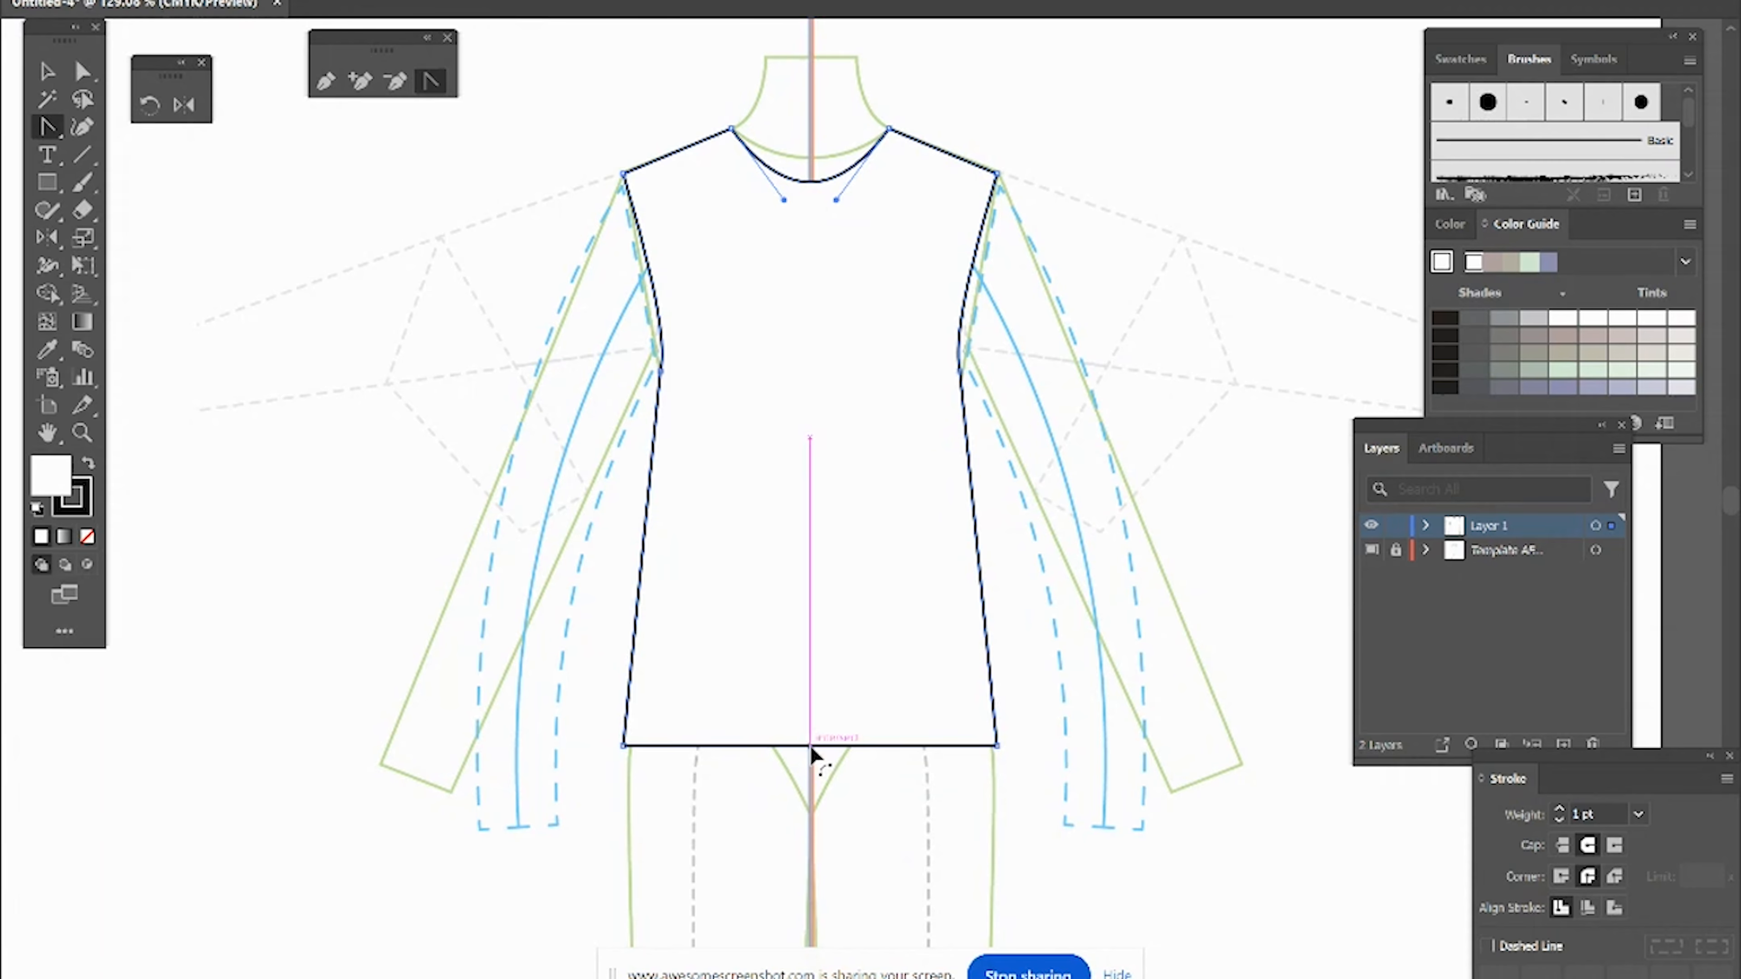
left_click_drag(811, 745, 812, 756)
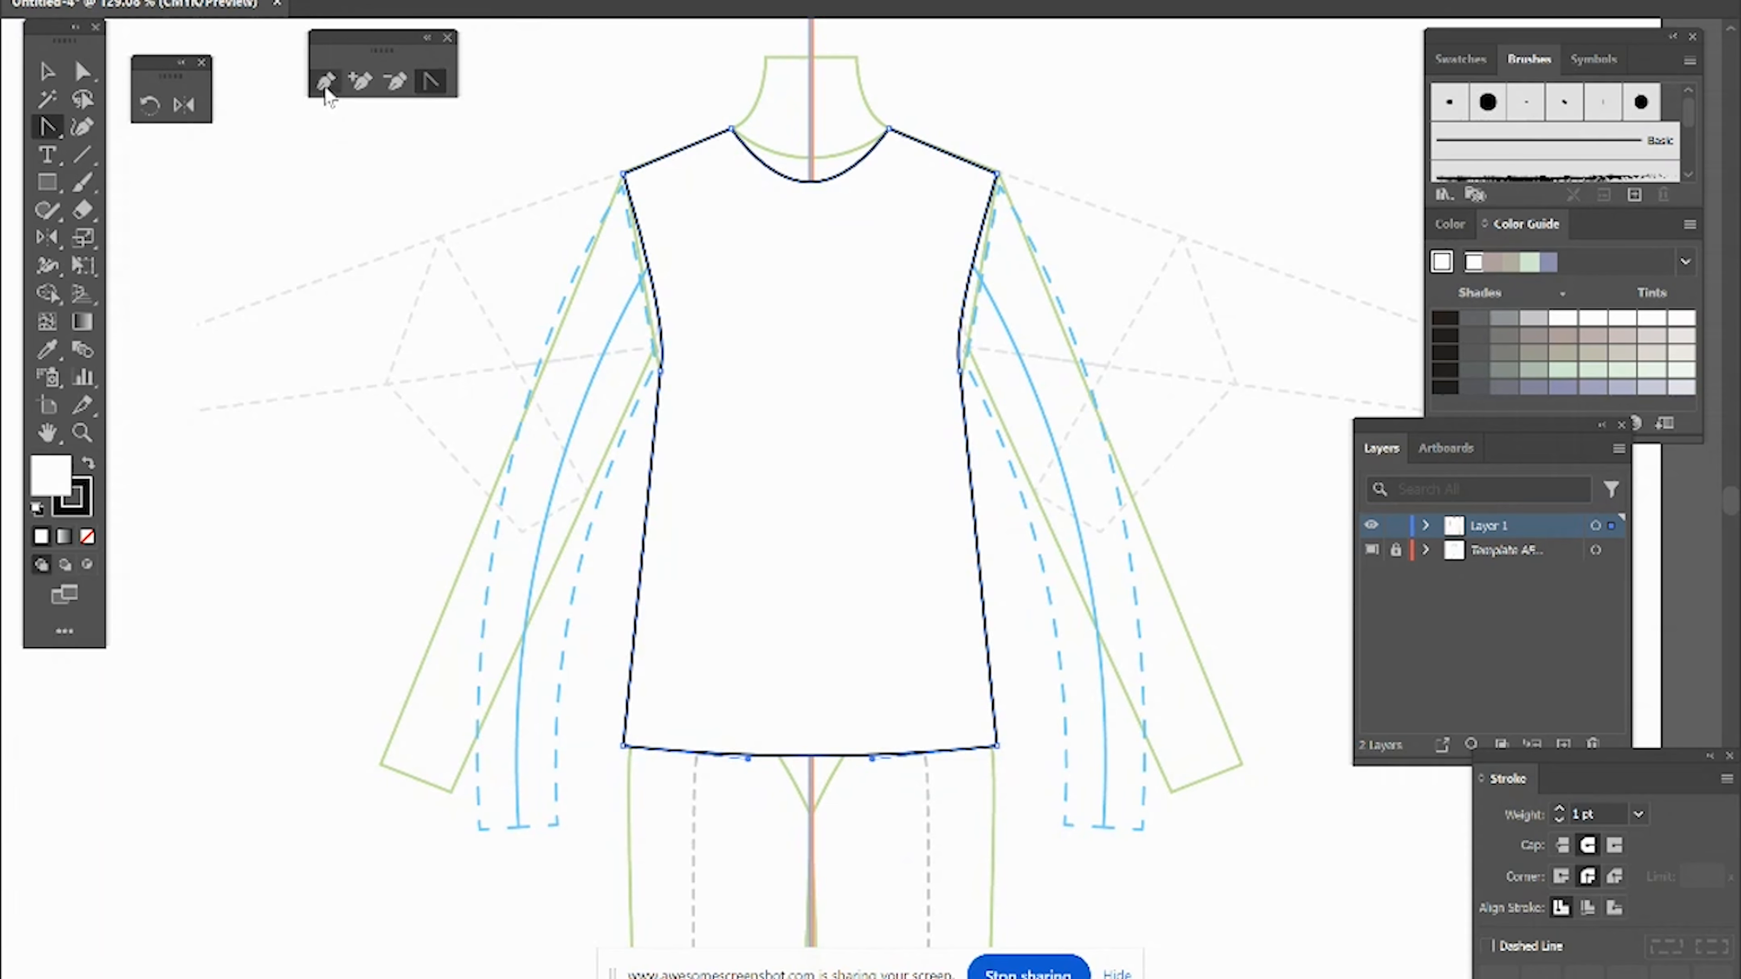
Step: Copy the left armhole curve, paste it in back in place, and join its ends into a closed path
left_click(79, 73)
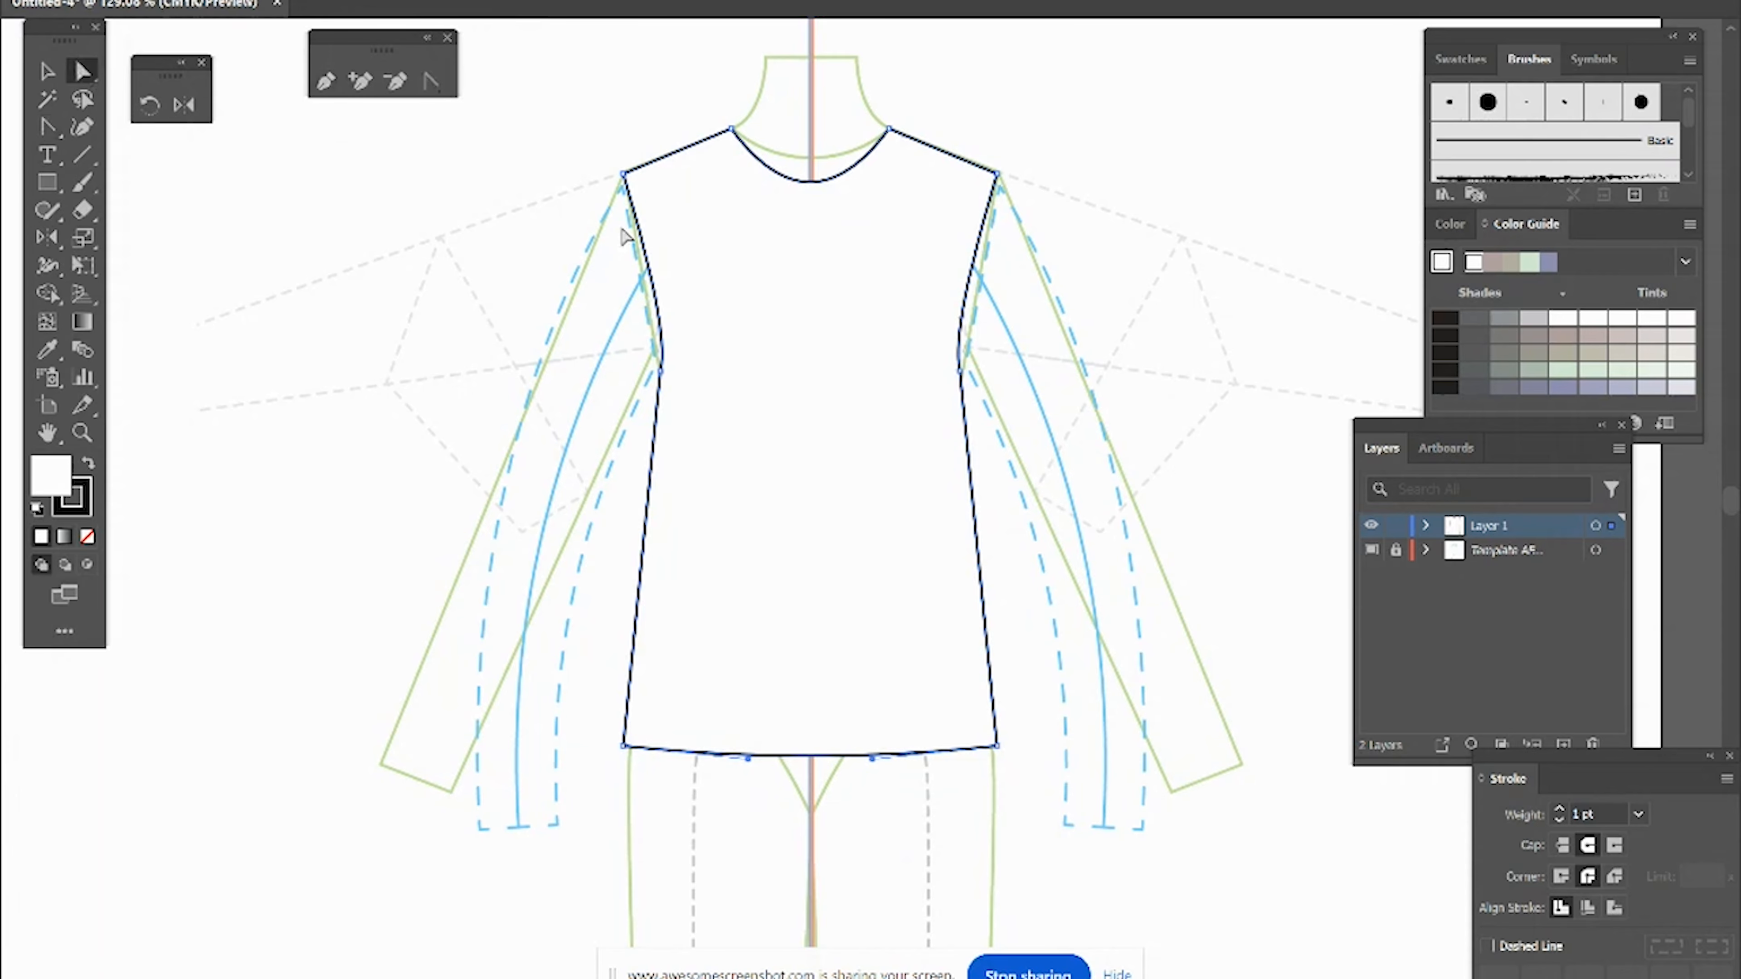
left_click(670, 288)
key("ctrl")
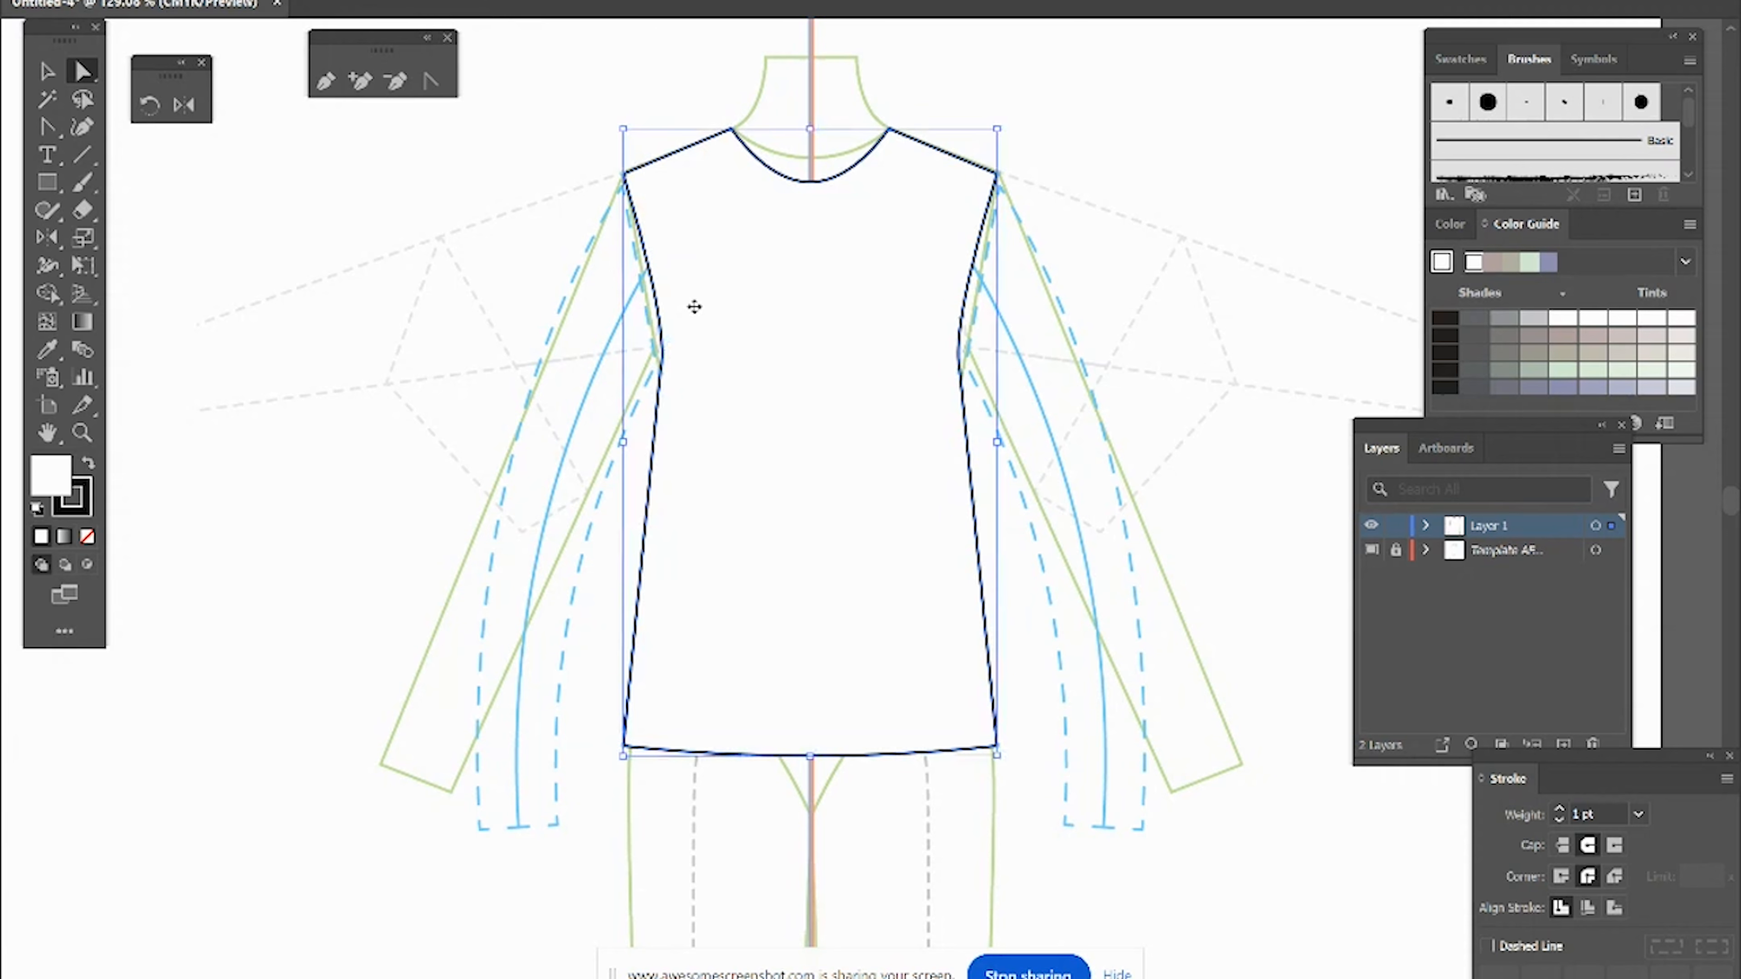
key("ctrl+v")
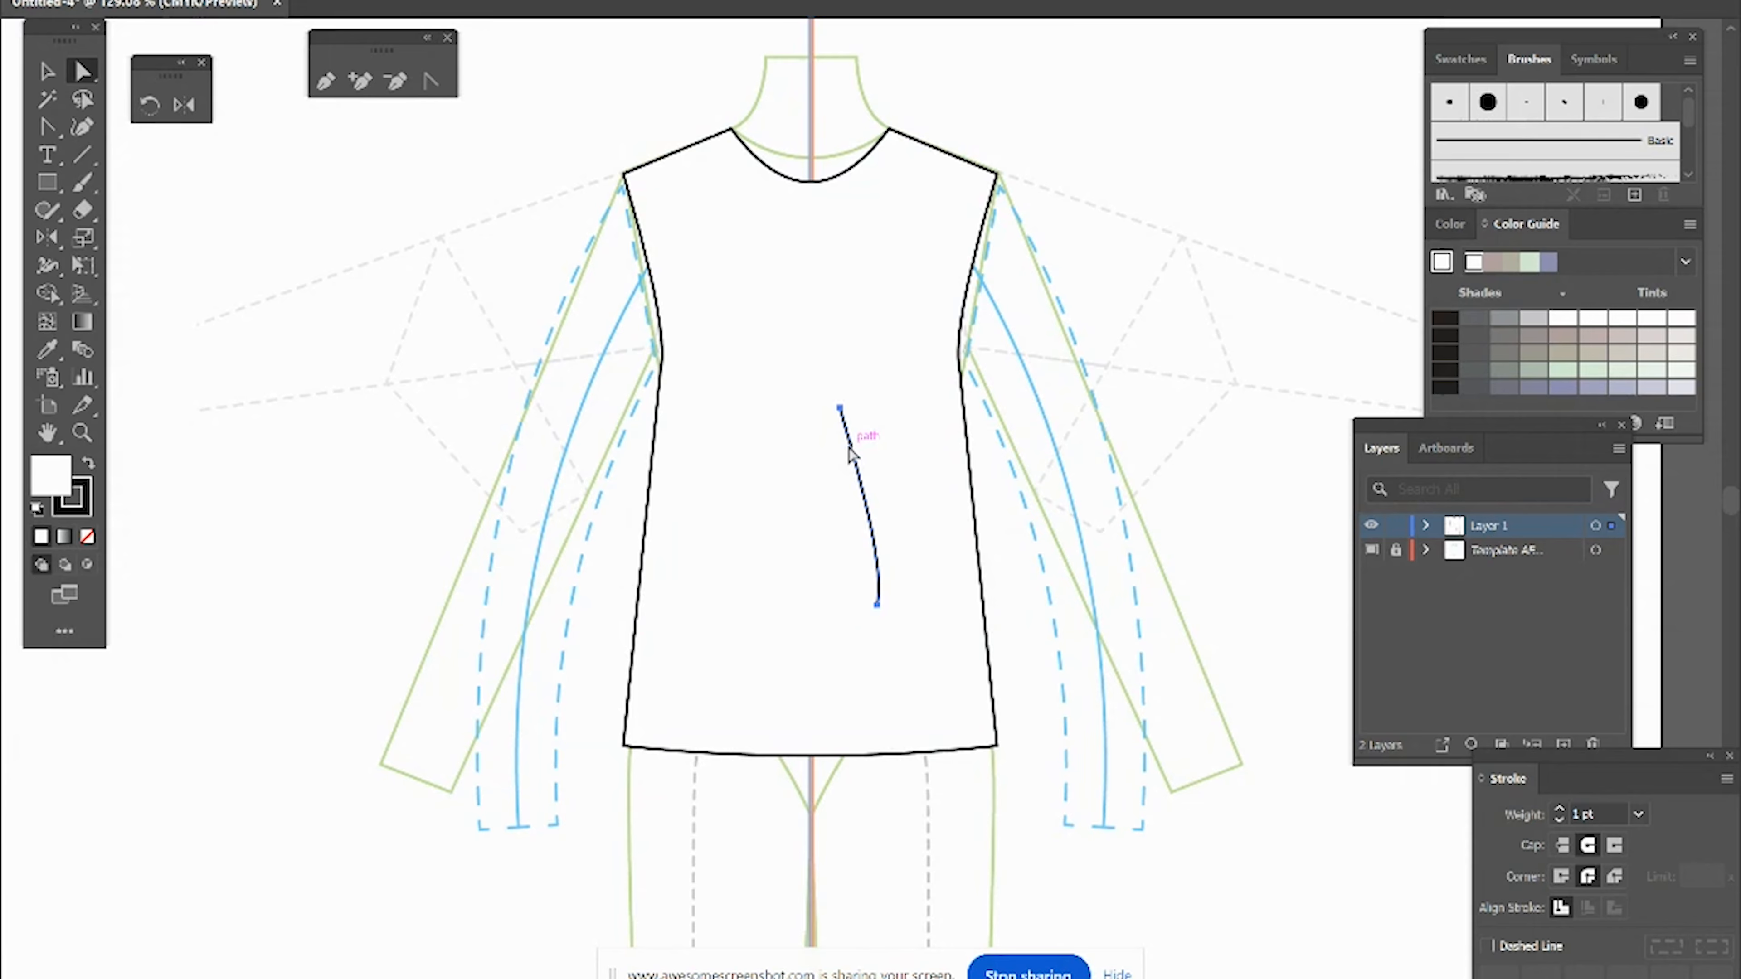
key("Delete")
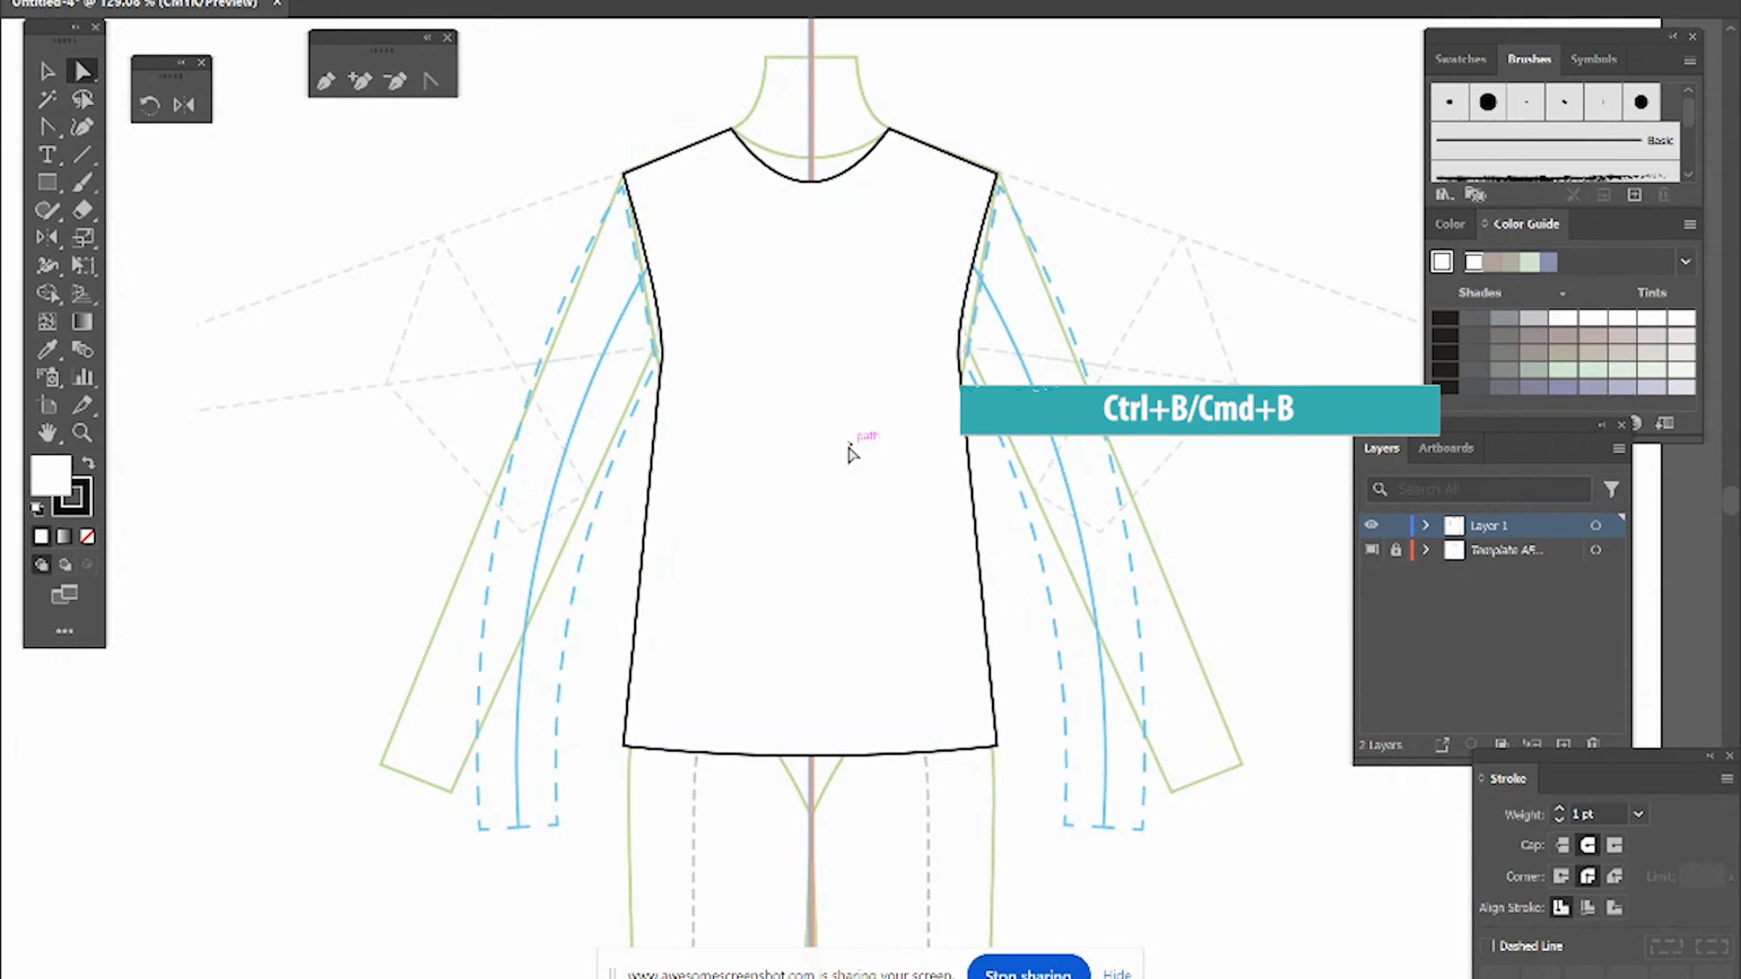
key("ctrl+b")
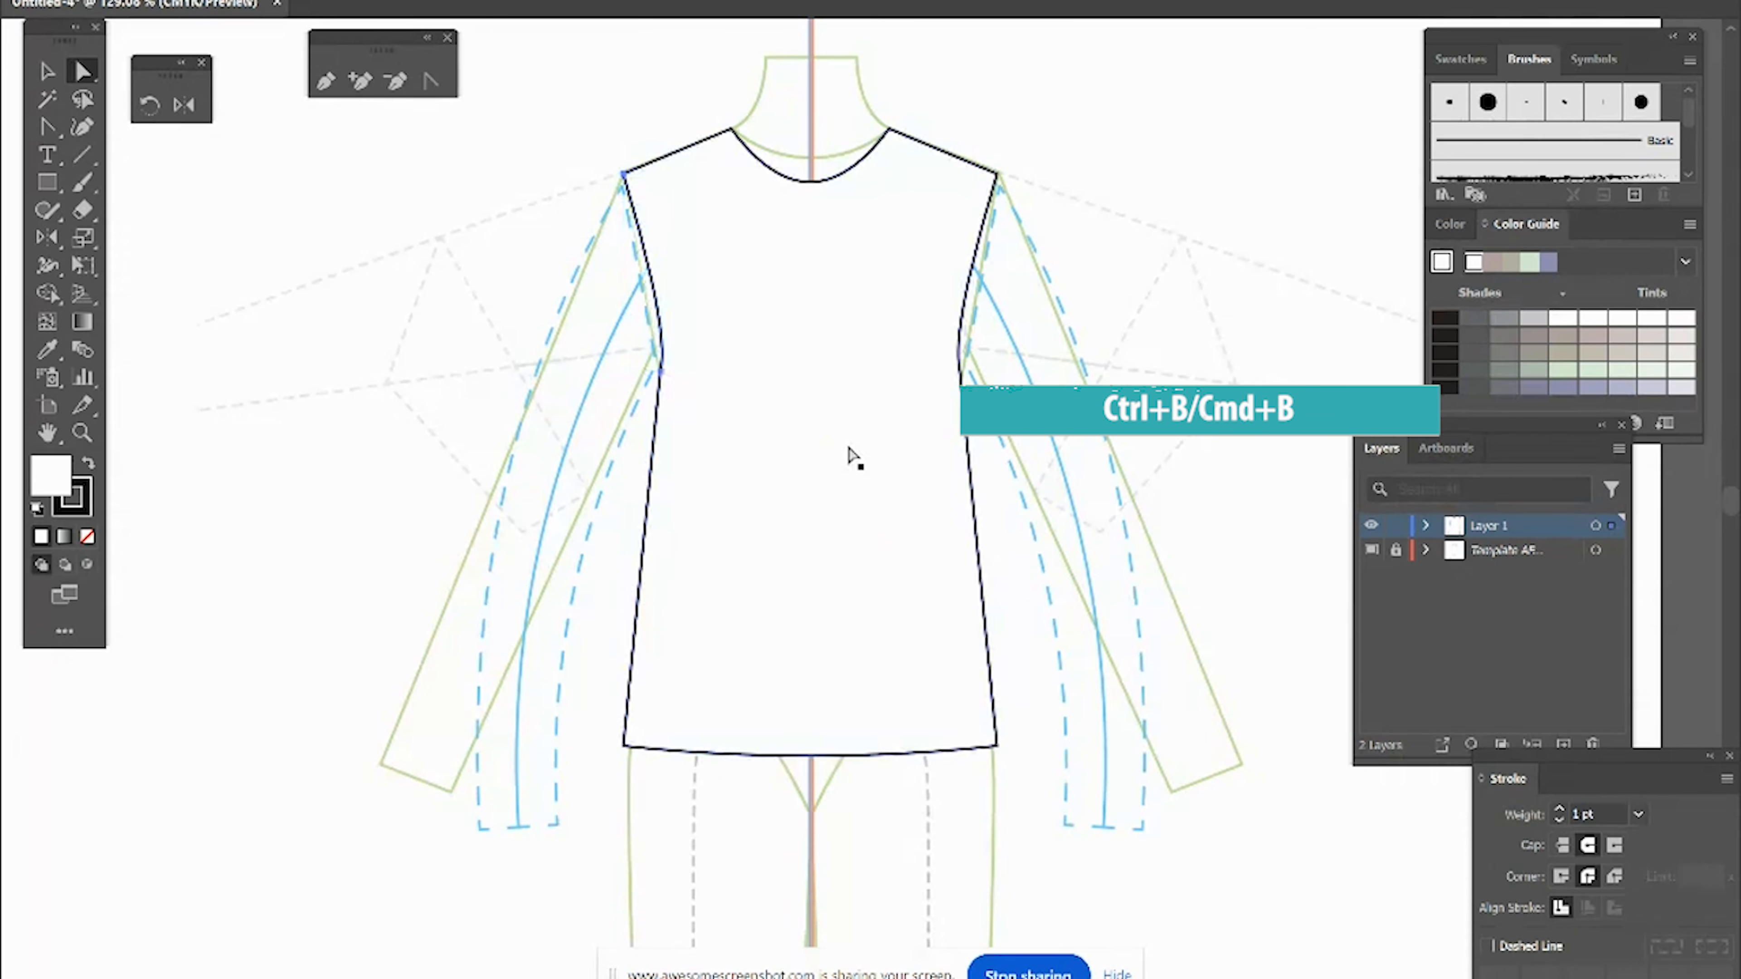
right_click(432, 329)
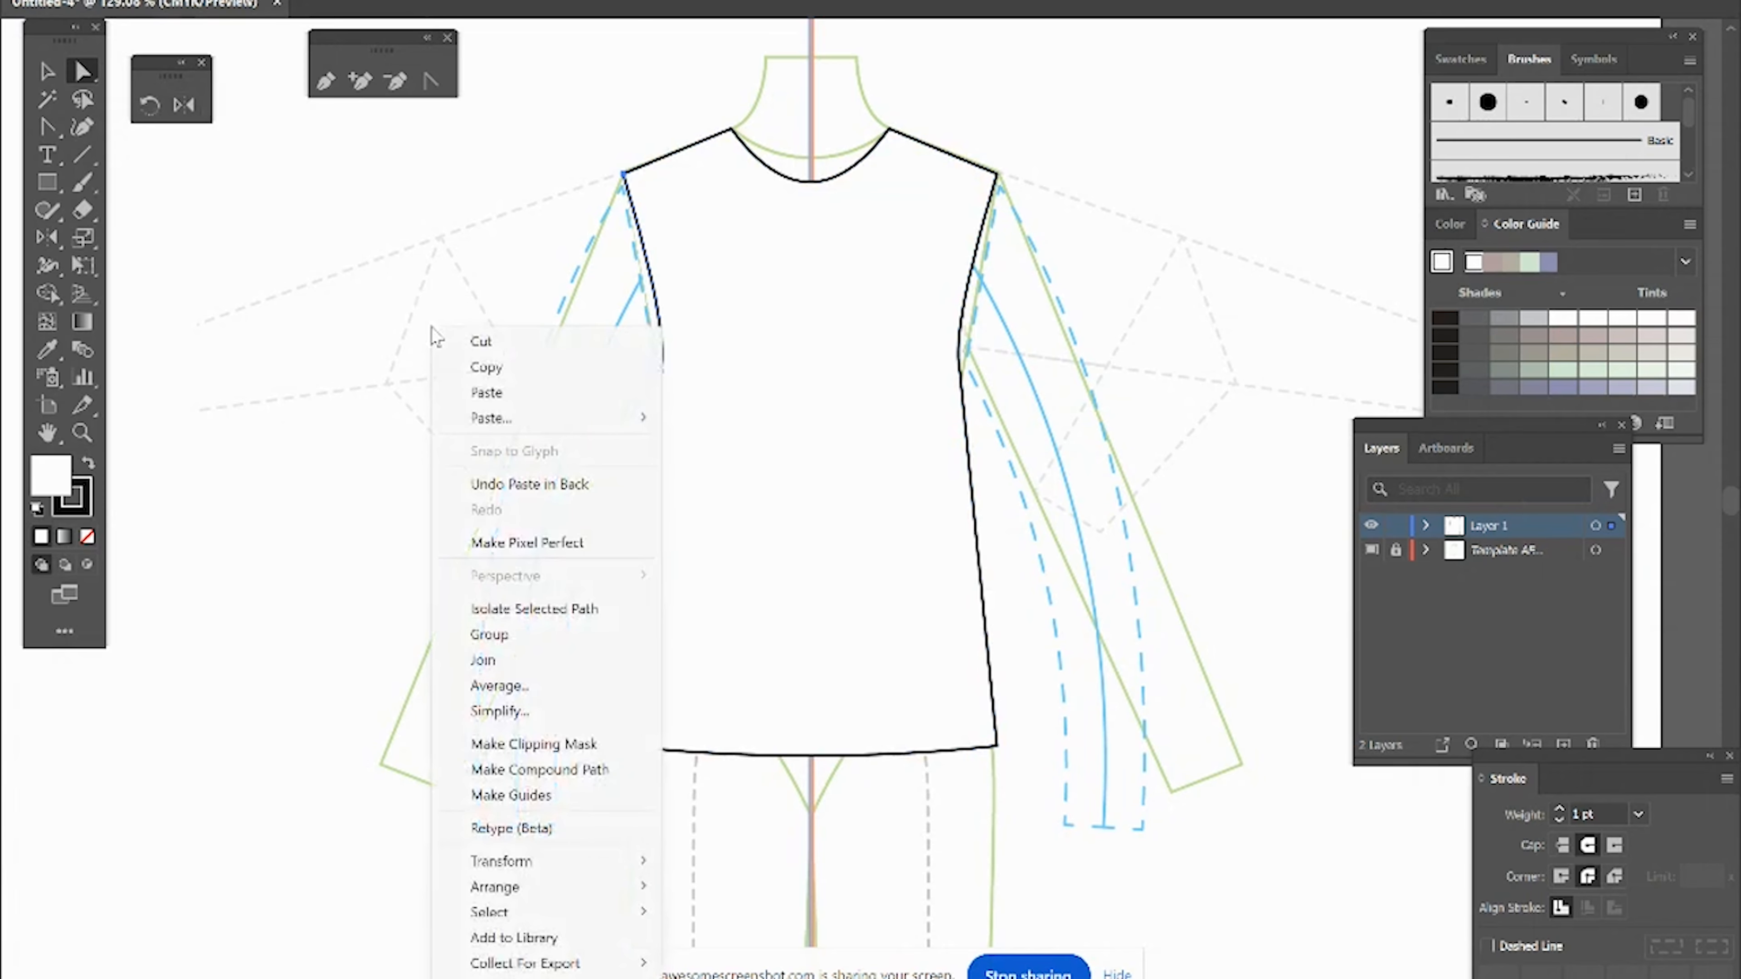
left_click(483, 660)
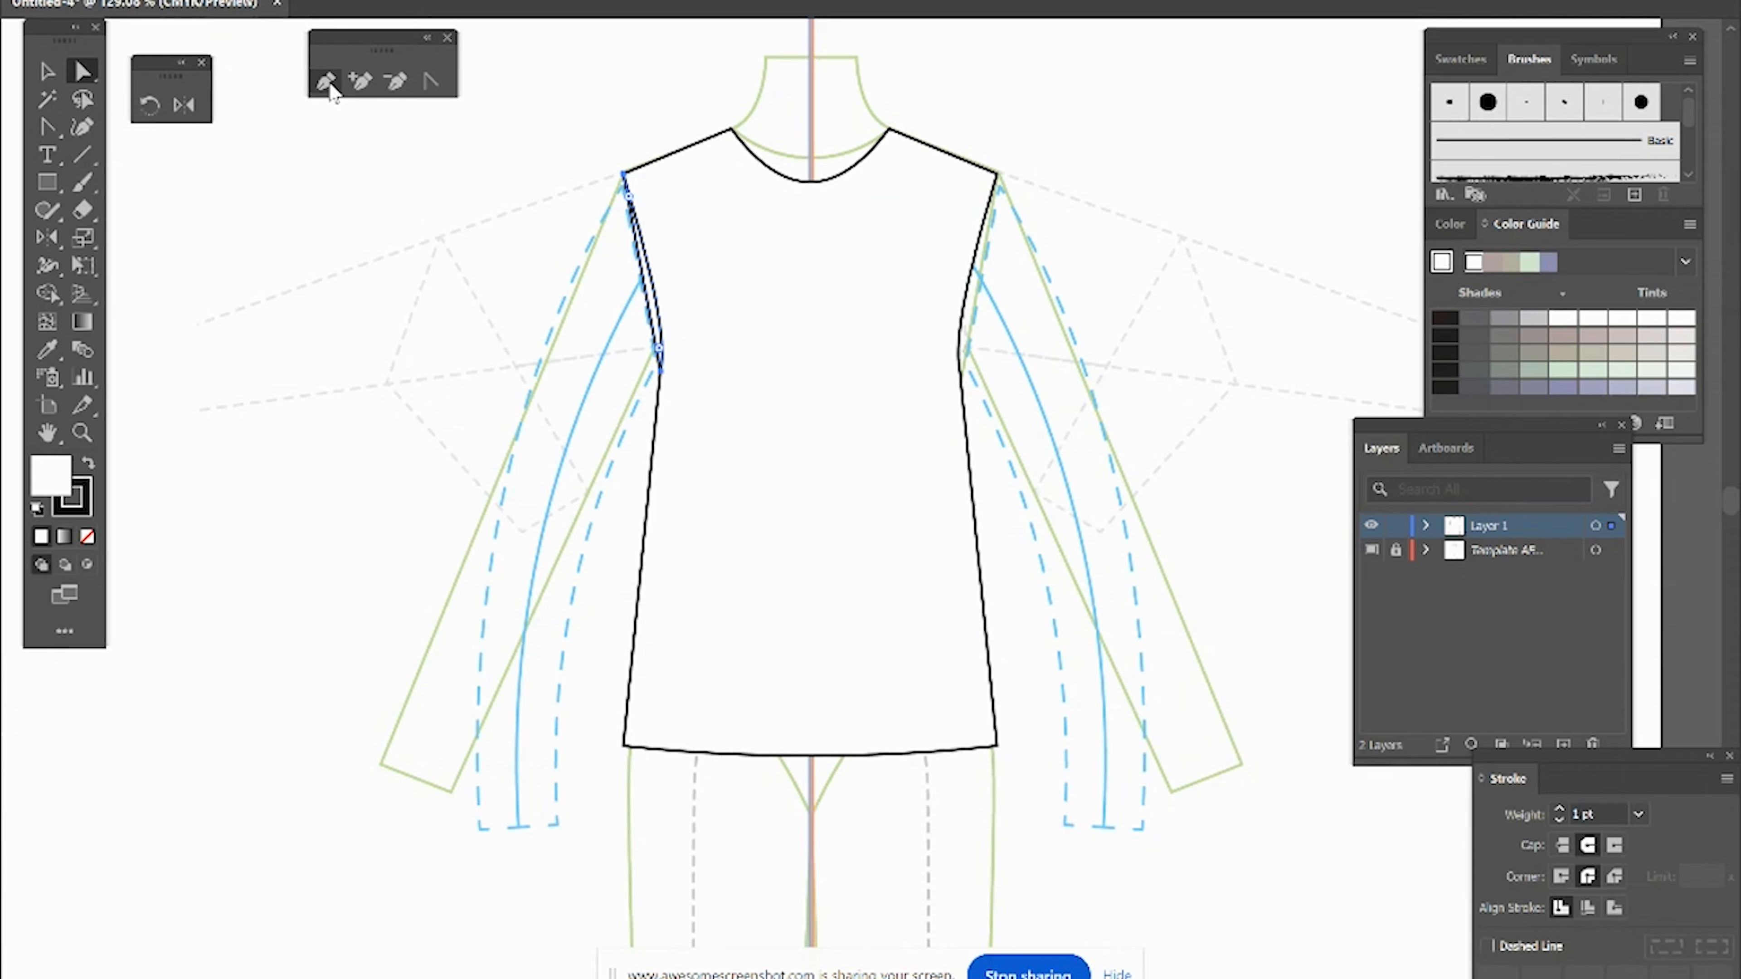
Step: Add an anchor point on the armhole copy and pull its points outward to shape a short left sleeve
left_click(360, 83)
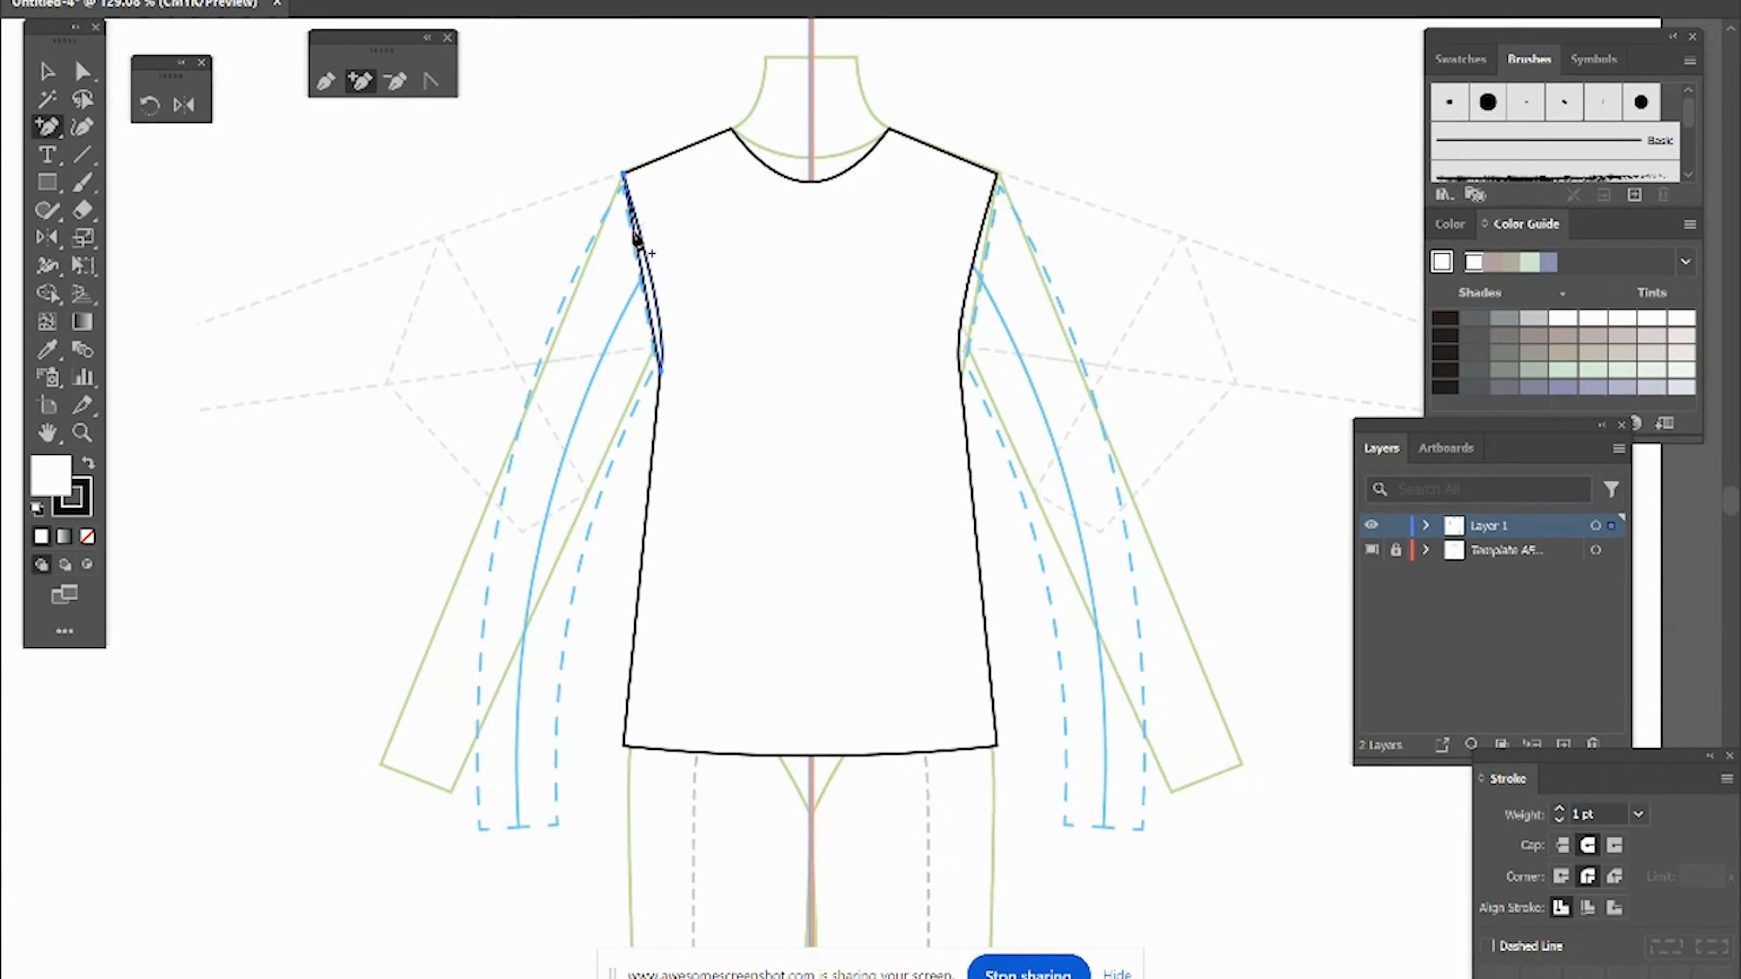
scroll(637, 240, "up", 2)
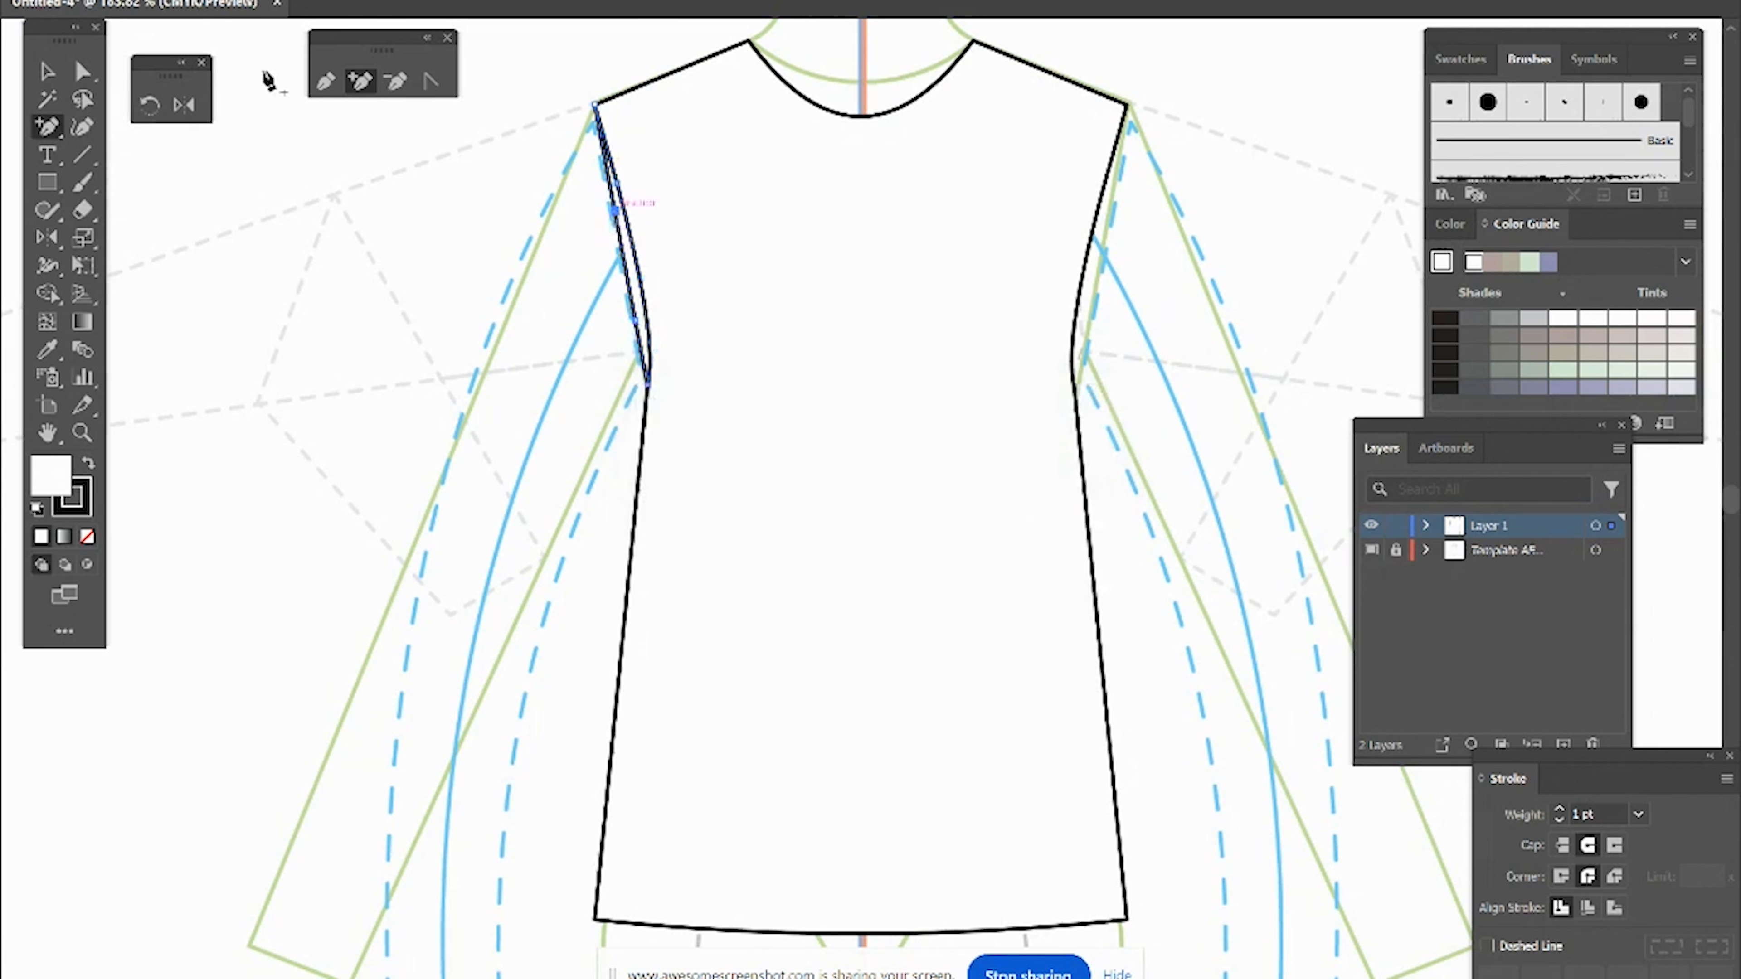
left_click(82, 70)
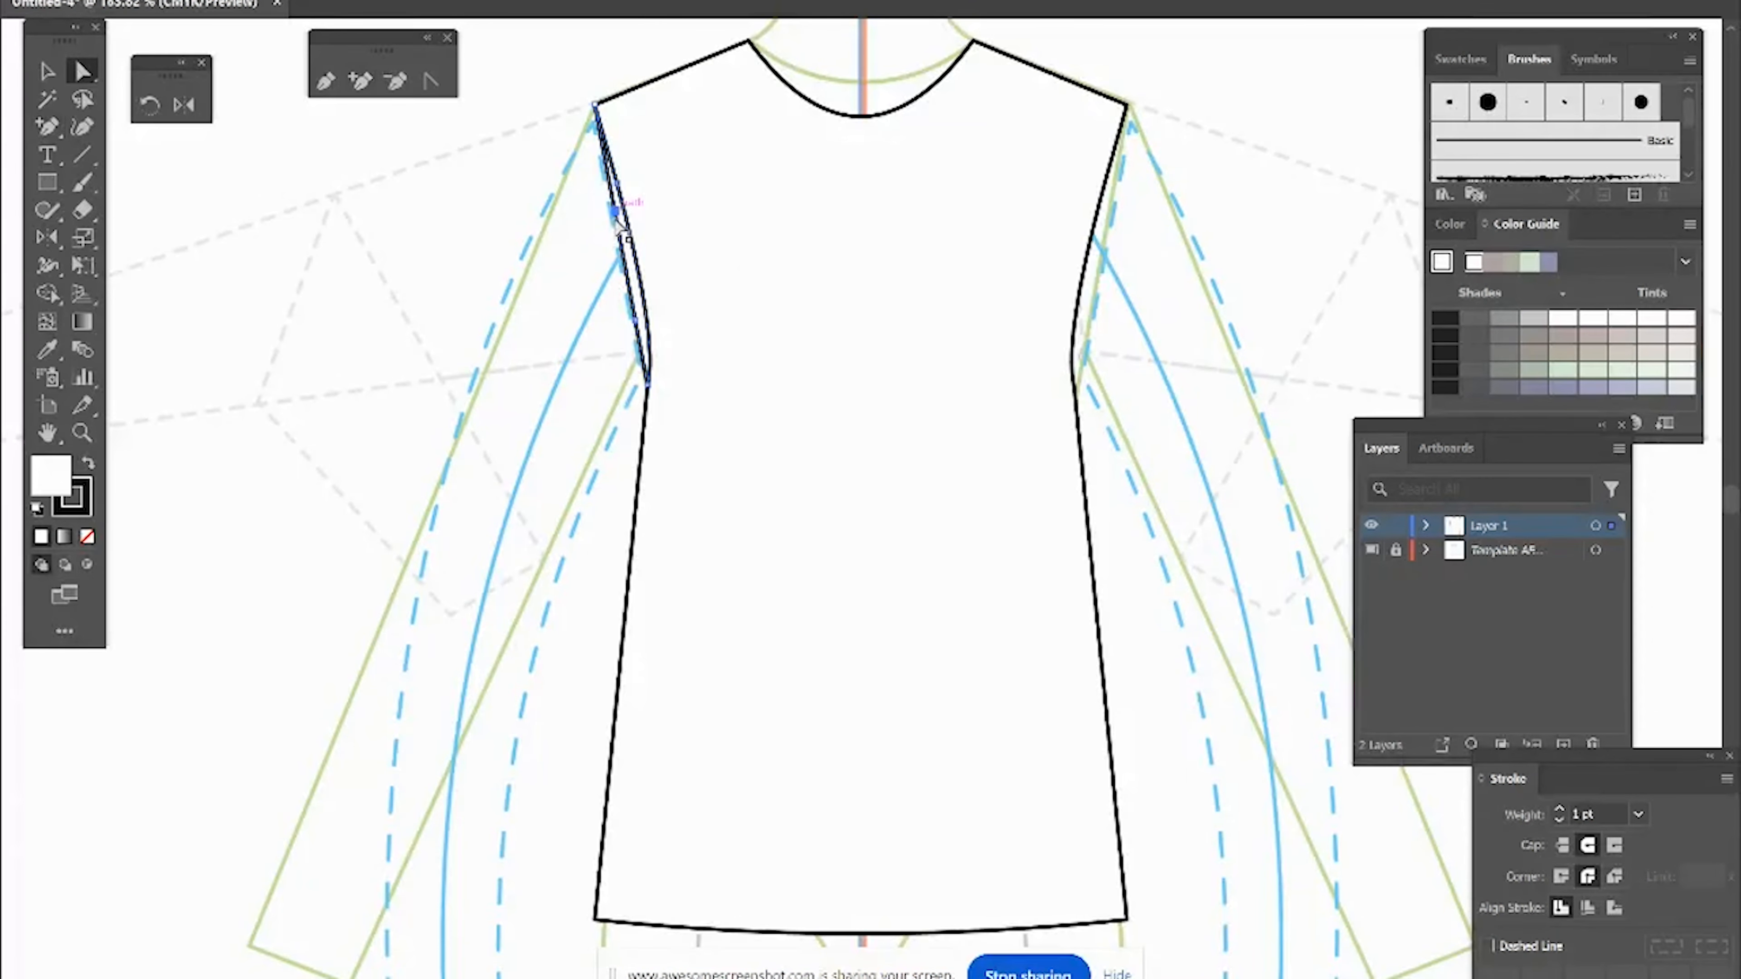
left_click_drag(616, 220, 479, 383)
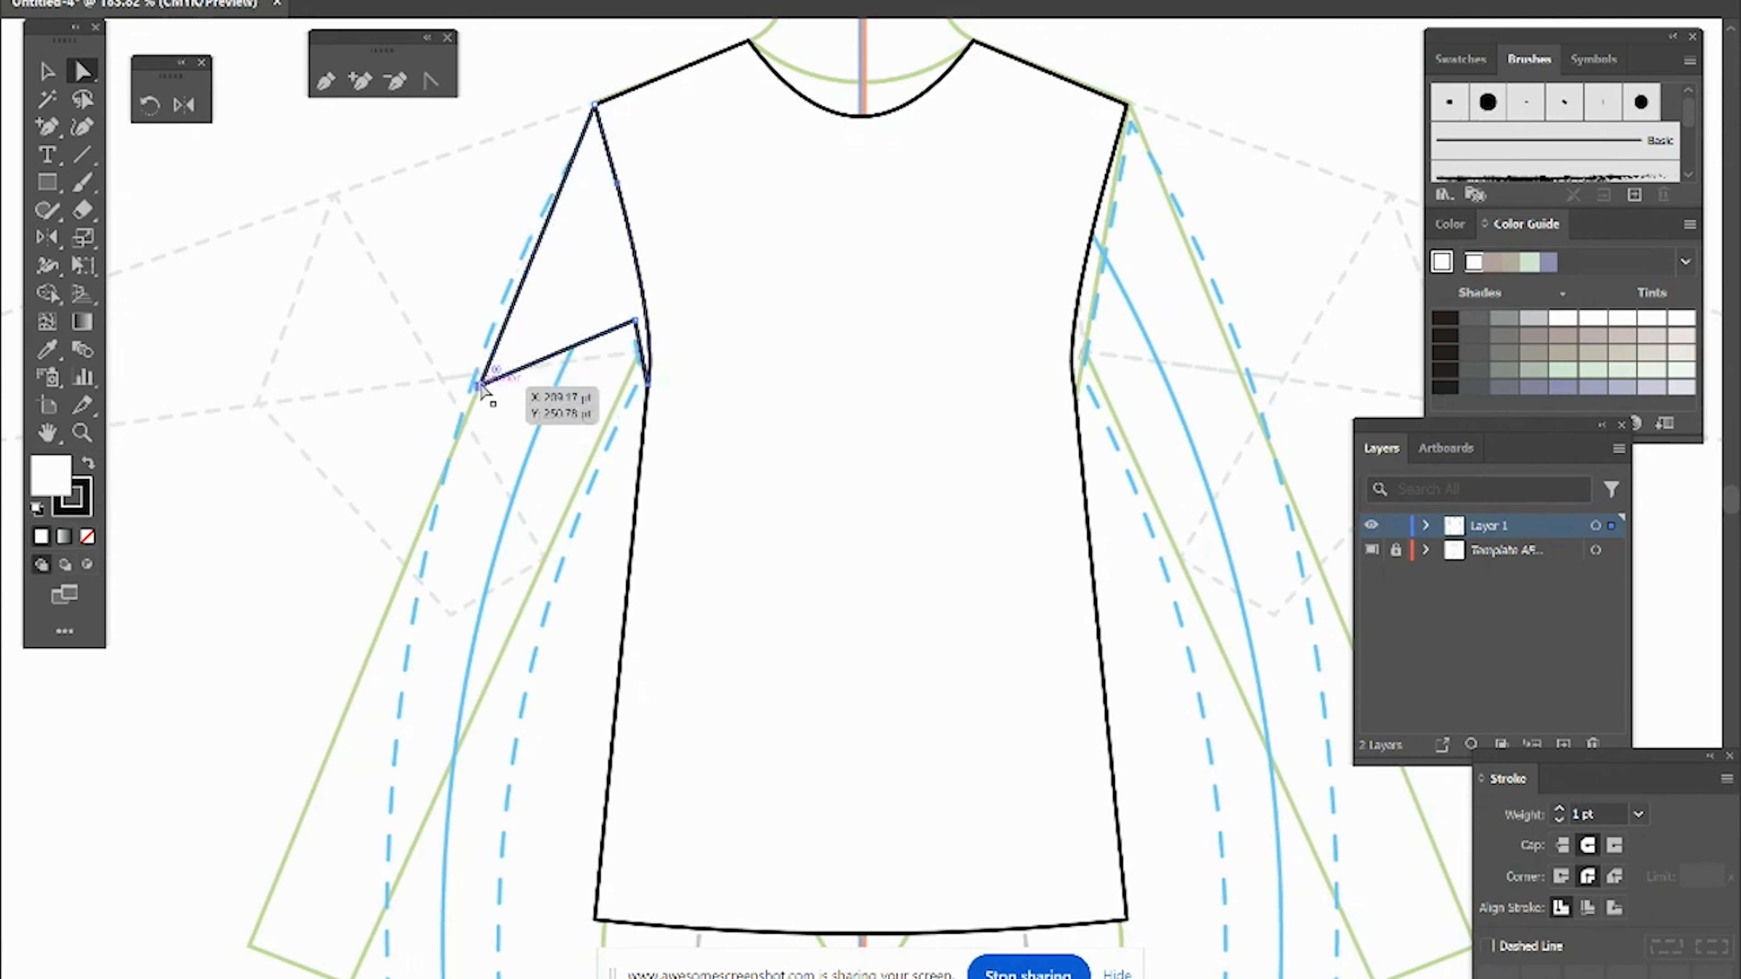
left_click_drag(635, 320, 593, 446)
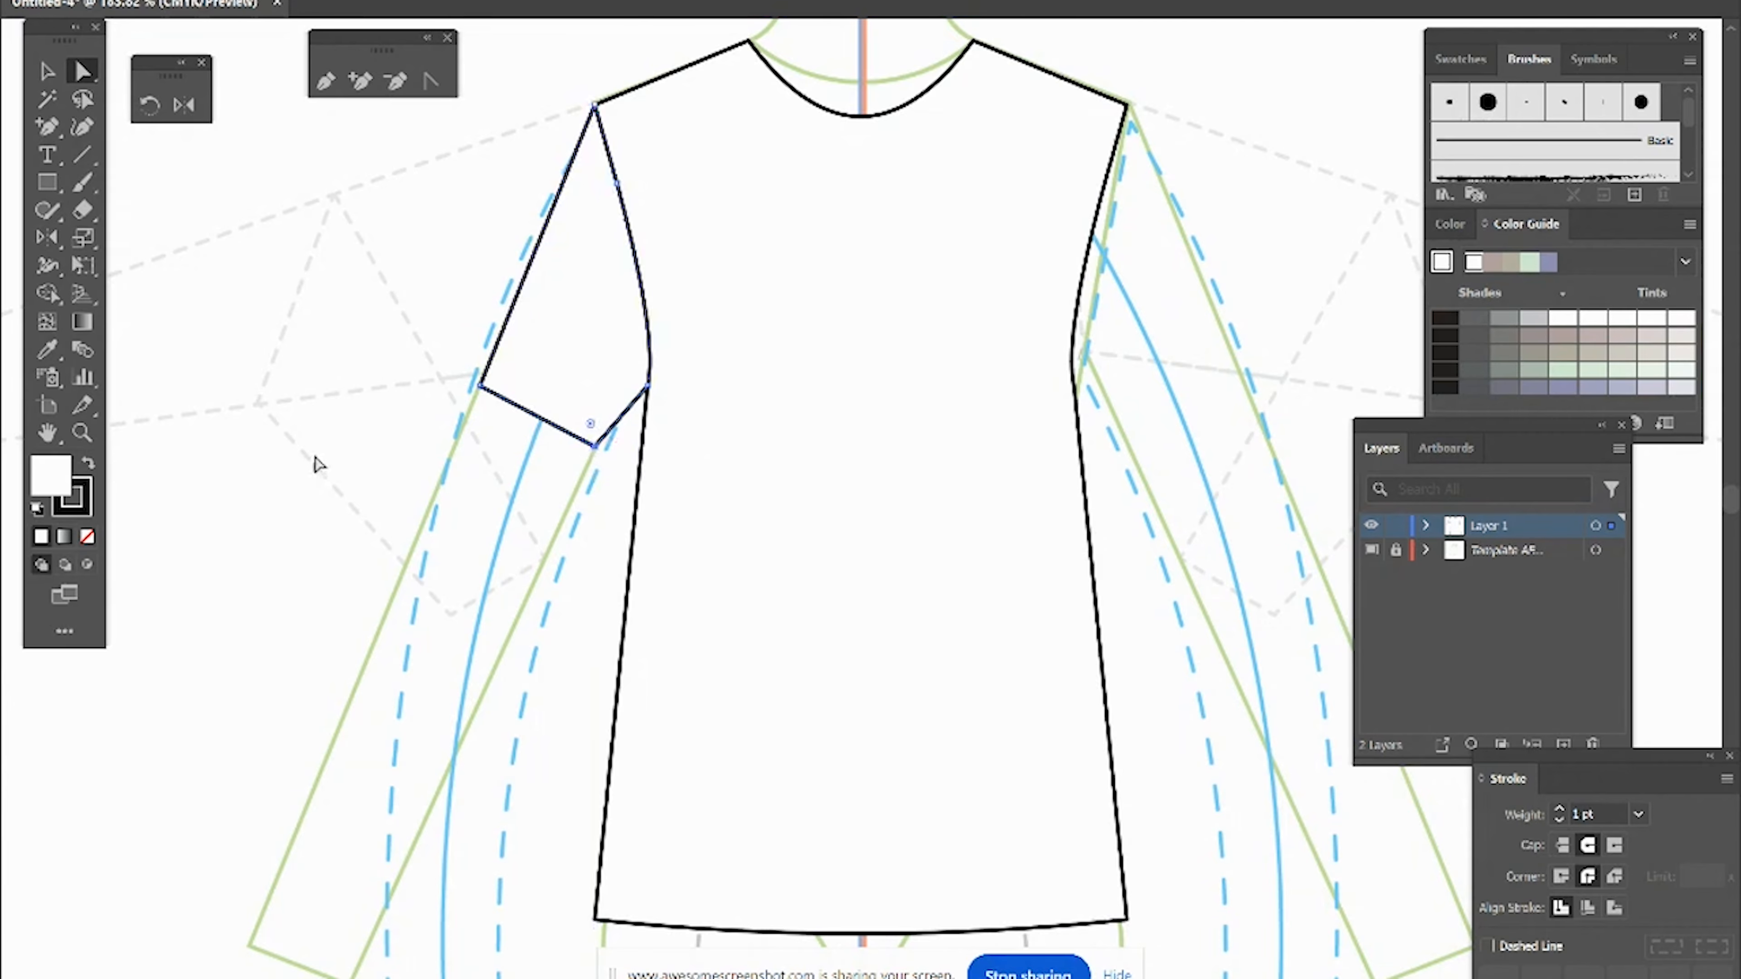
Step: Reflect a copy of the left sleeve vertically across the center line to create the right sleeve
left_click(47, 73)
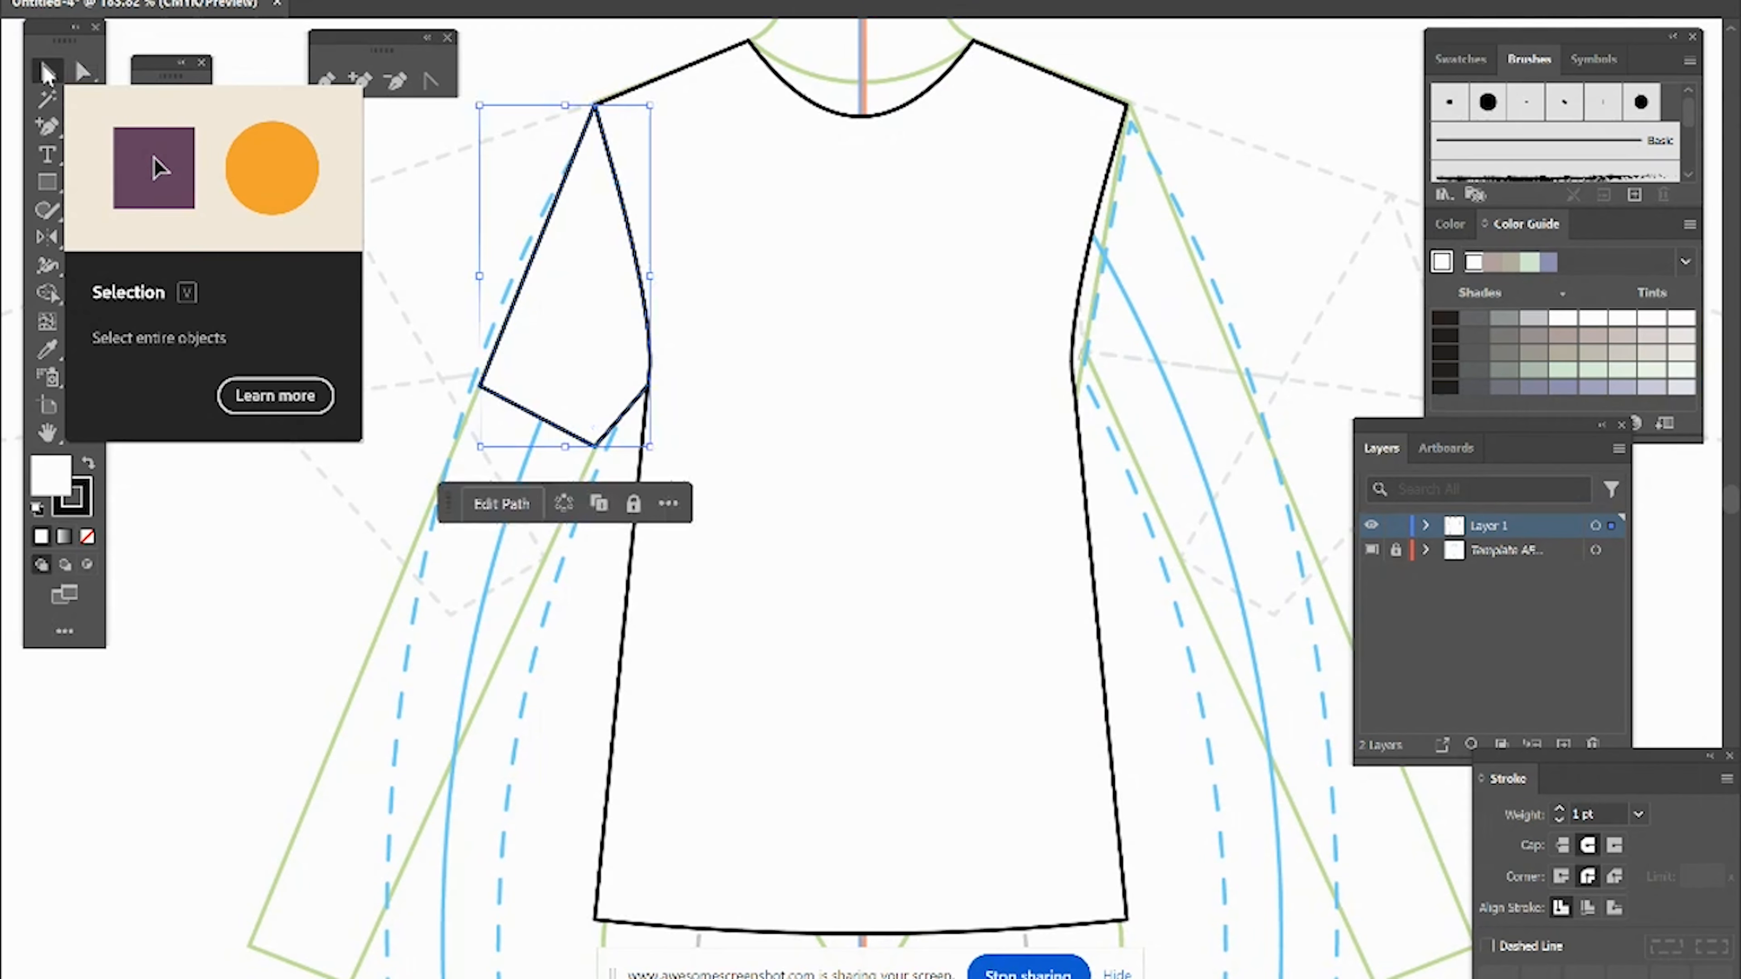
left_click(430, 319)
left_click(540, 421)
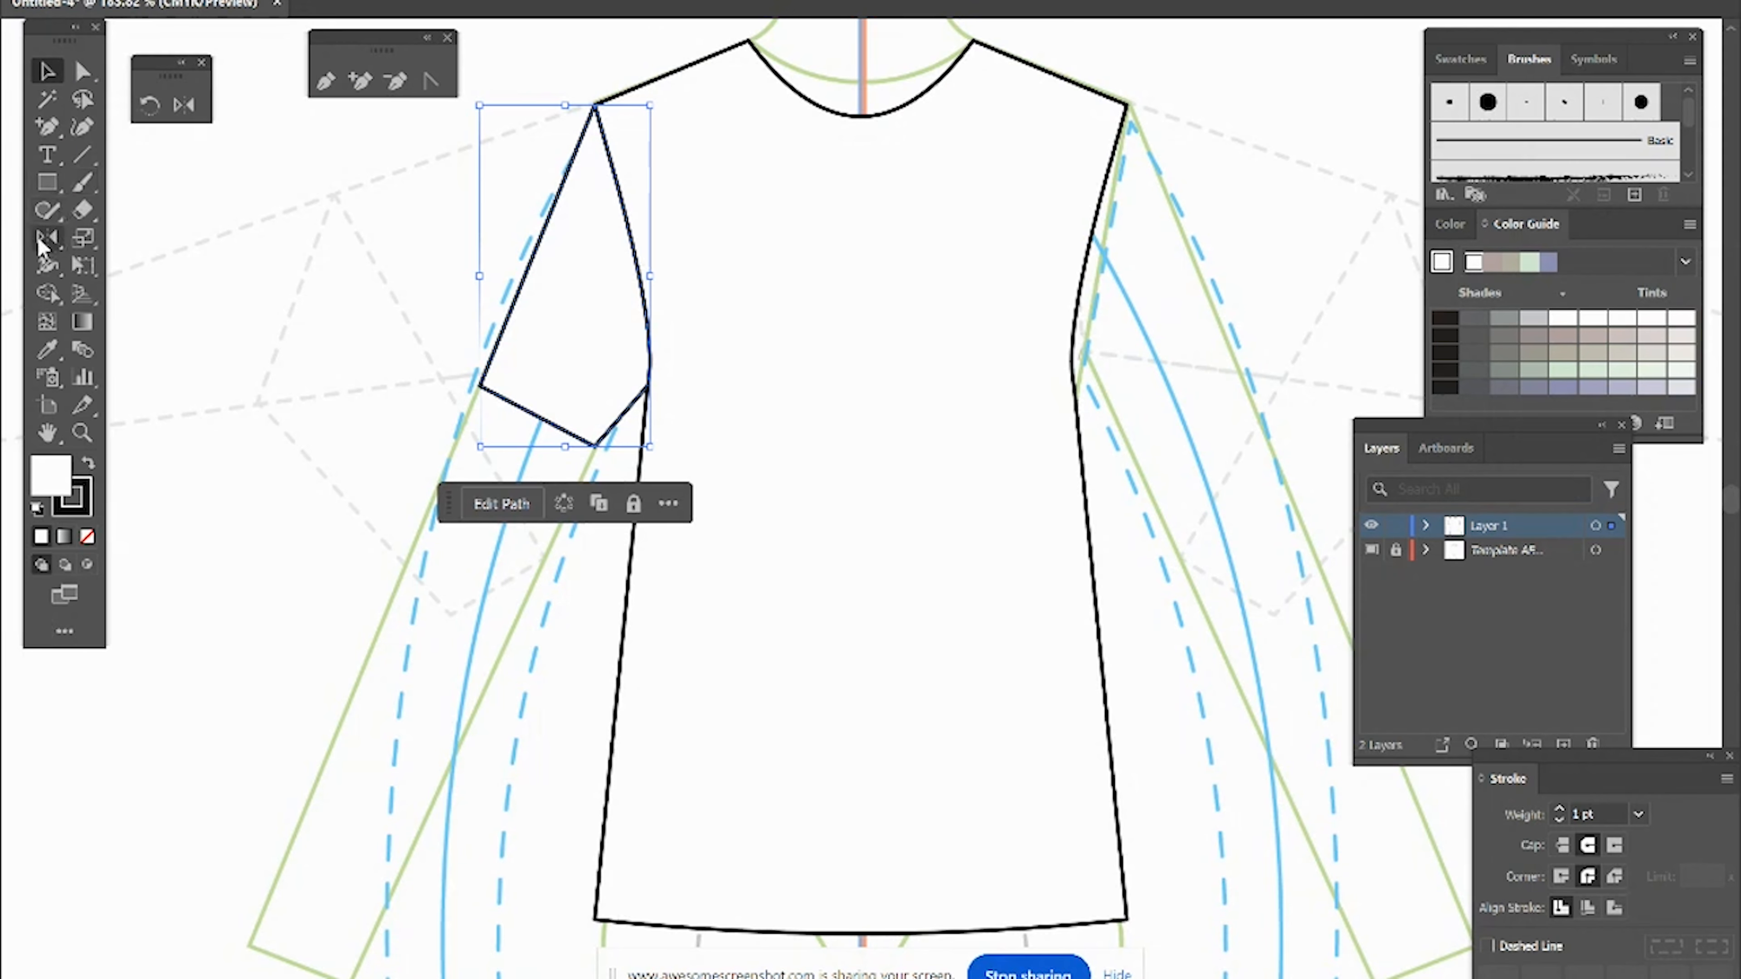
left_click(44, 241)
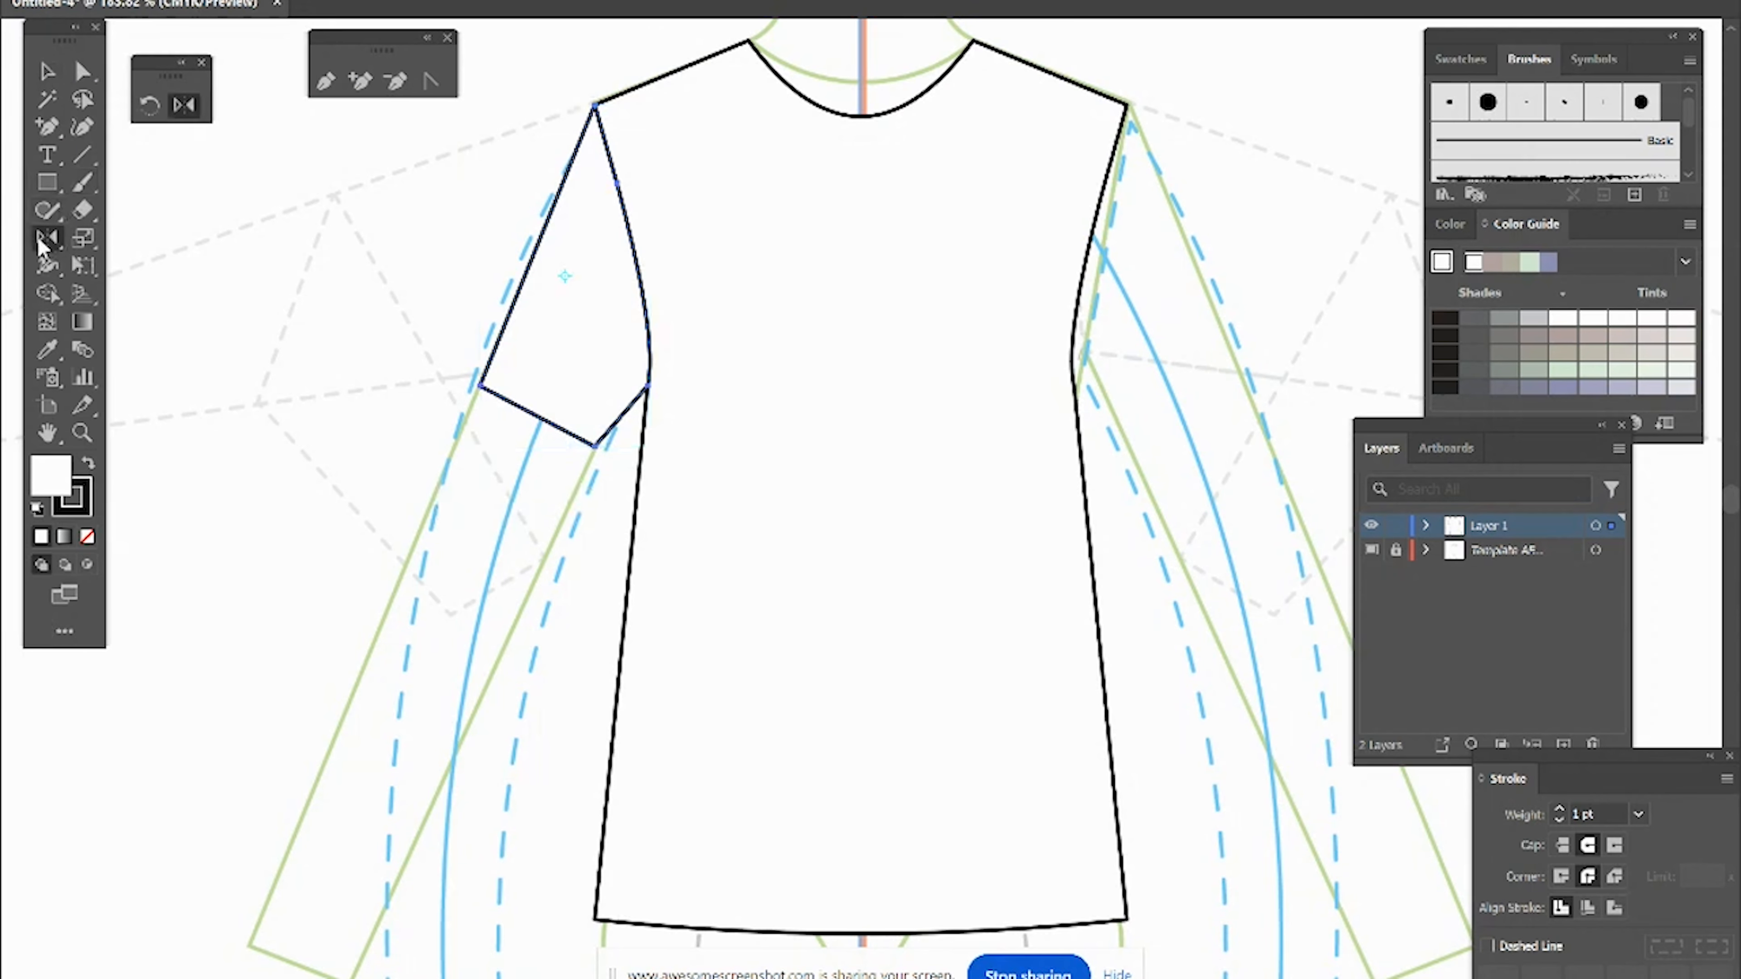
left_click(861, 59)
left_click(860, 56)
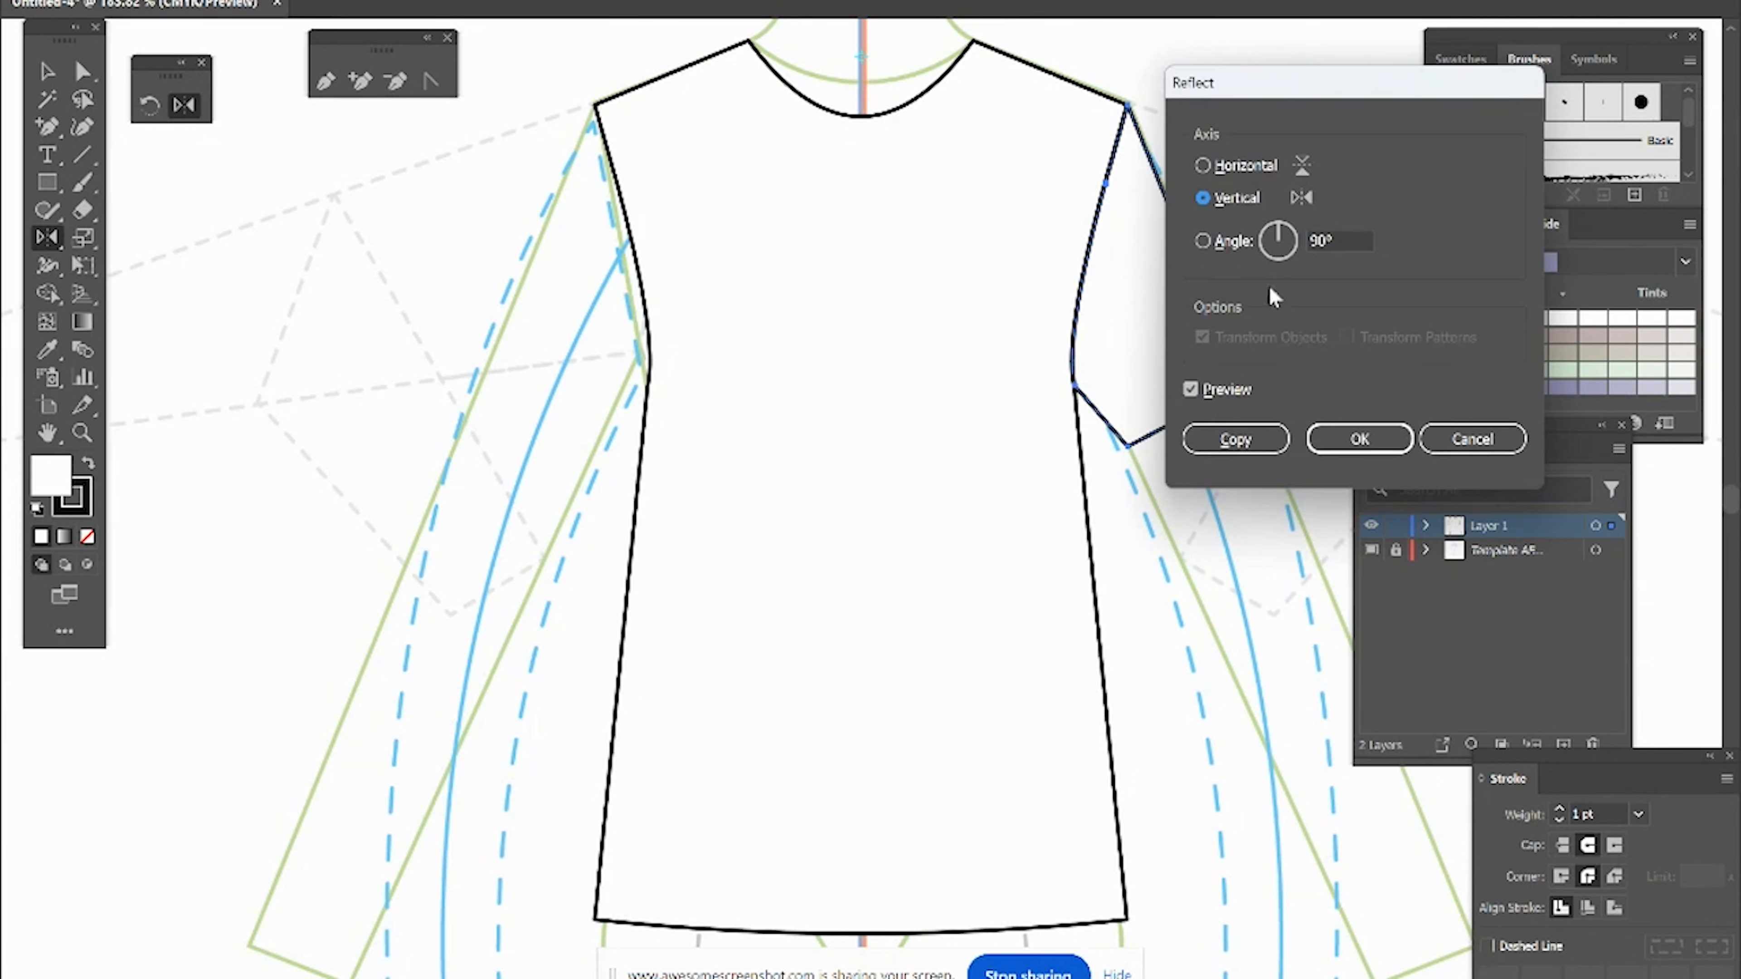
left_click(1230, 441)
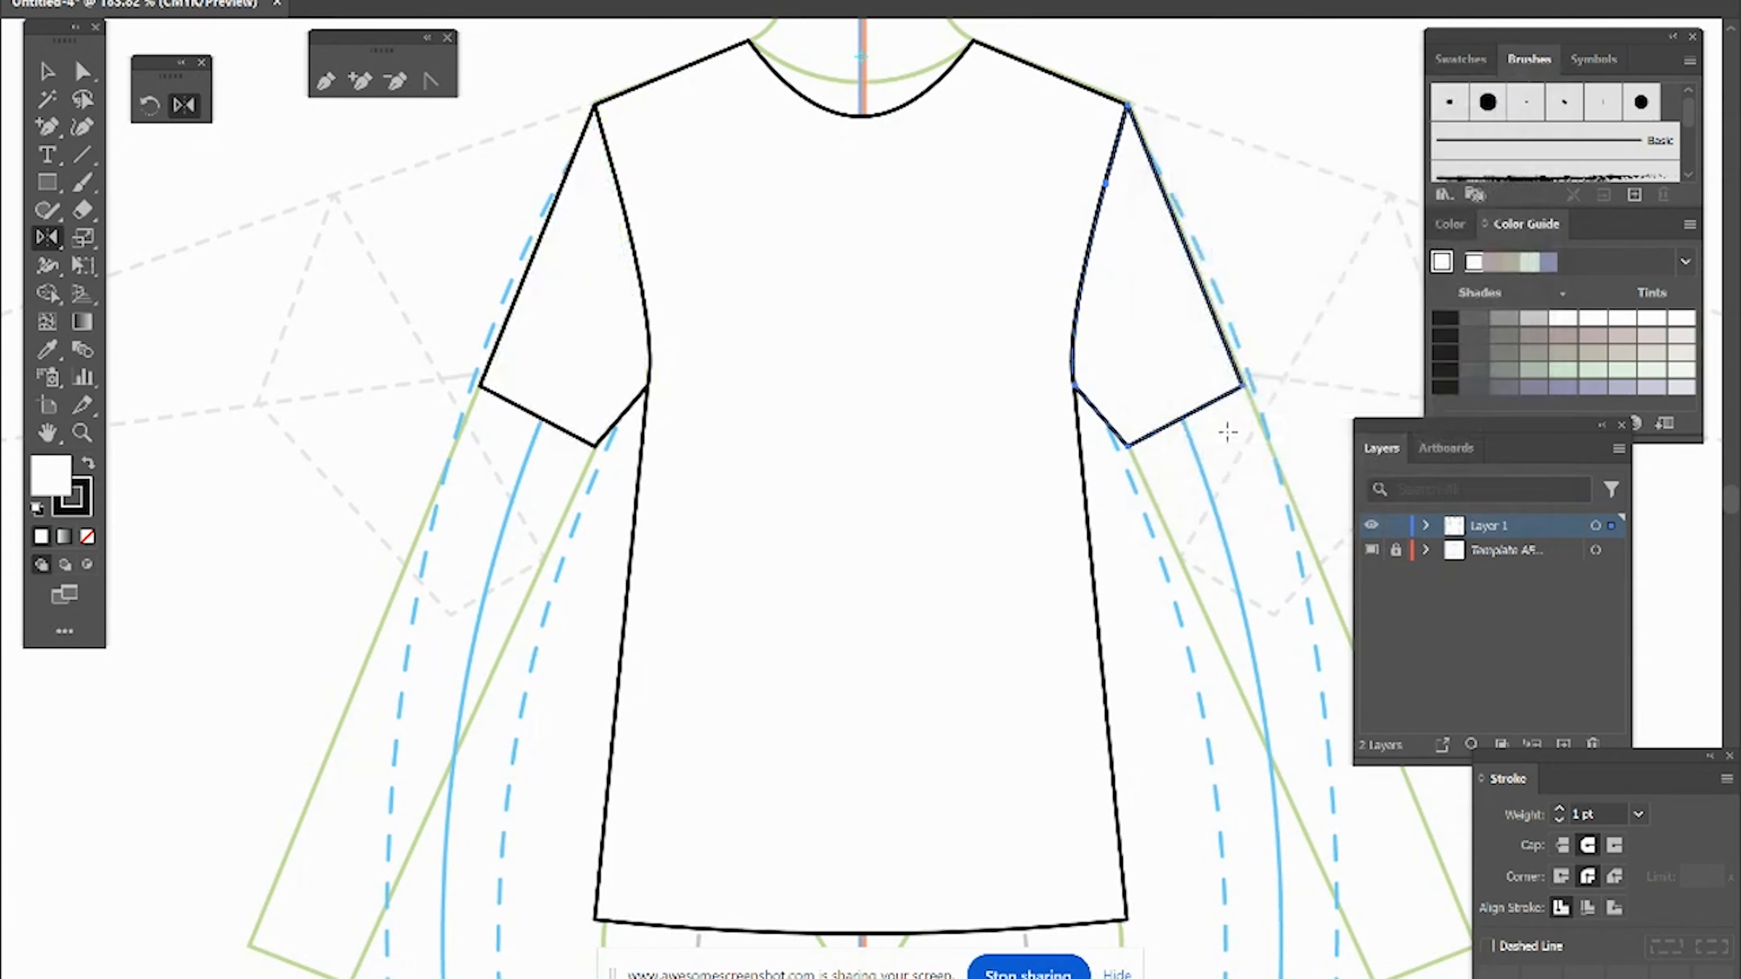
Step: Isolate the bodice path and raise the center of its neckline with the Anchor Point tool
scroll(1232, 439, "right", 1)
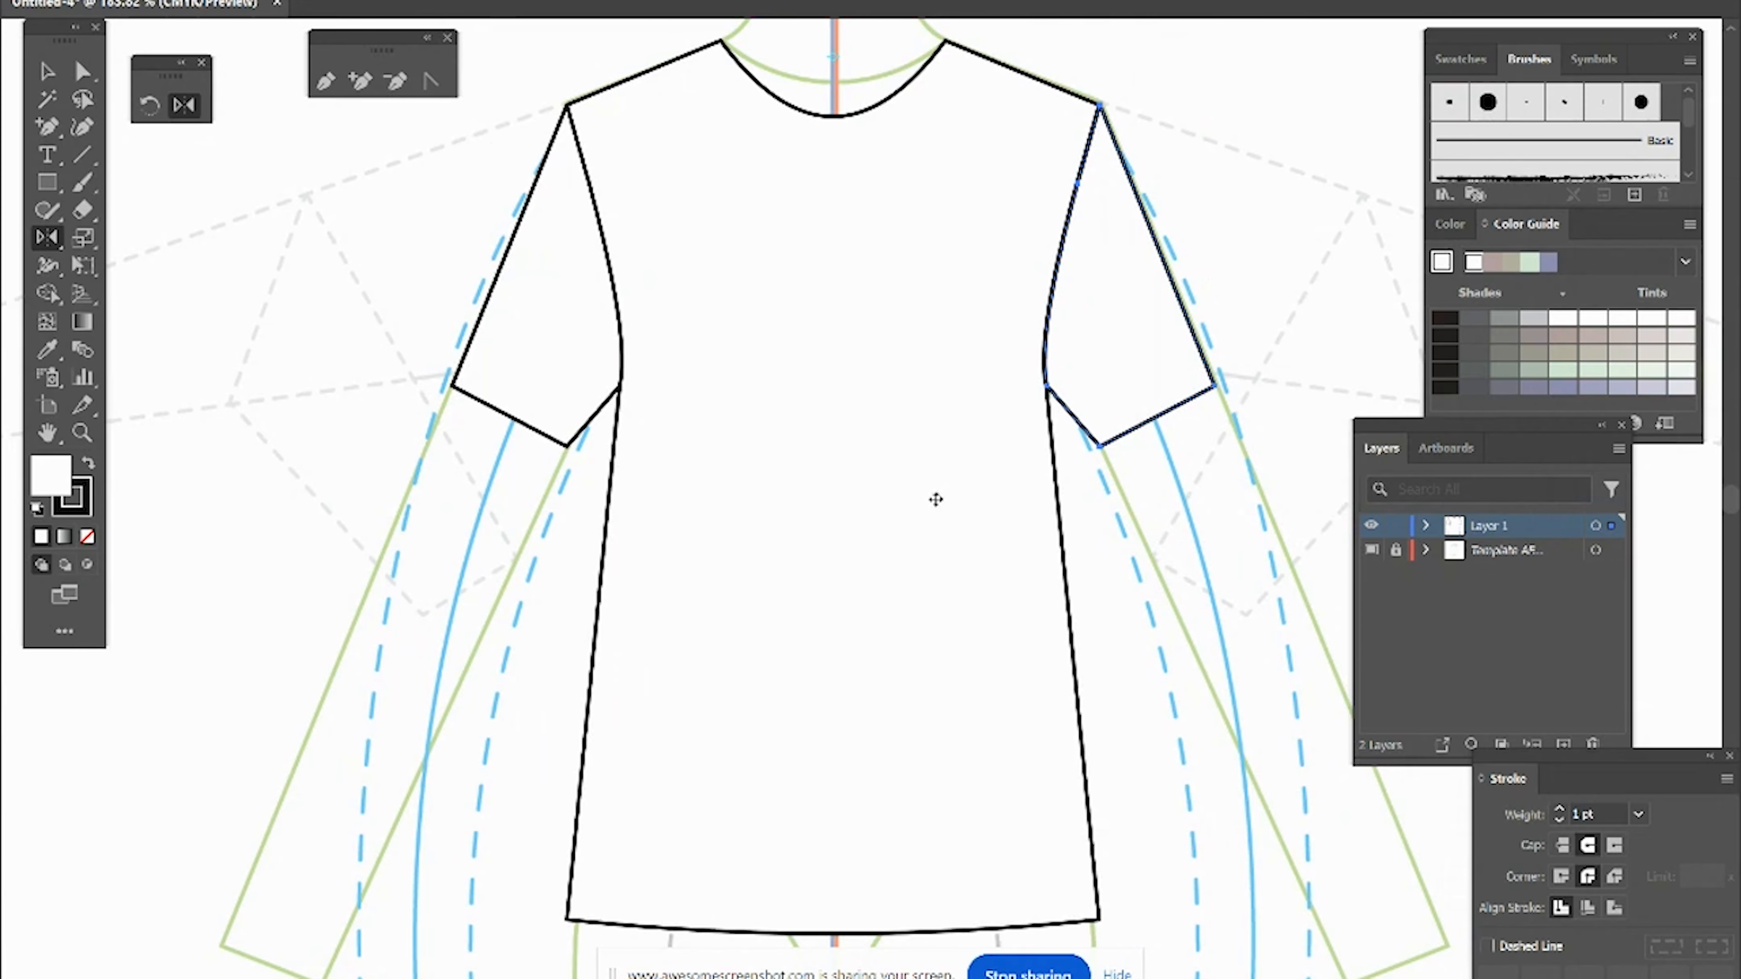
key("ctrl+0")
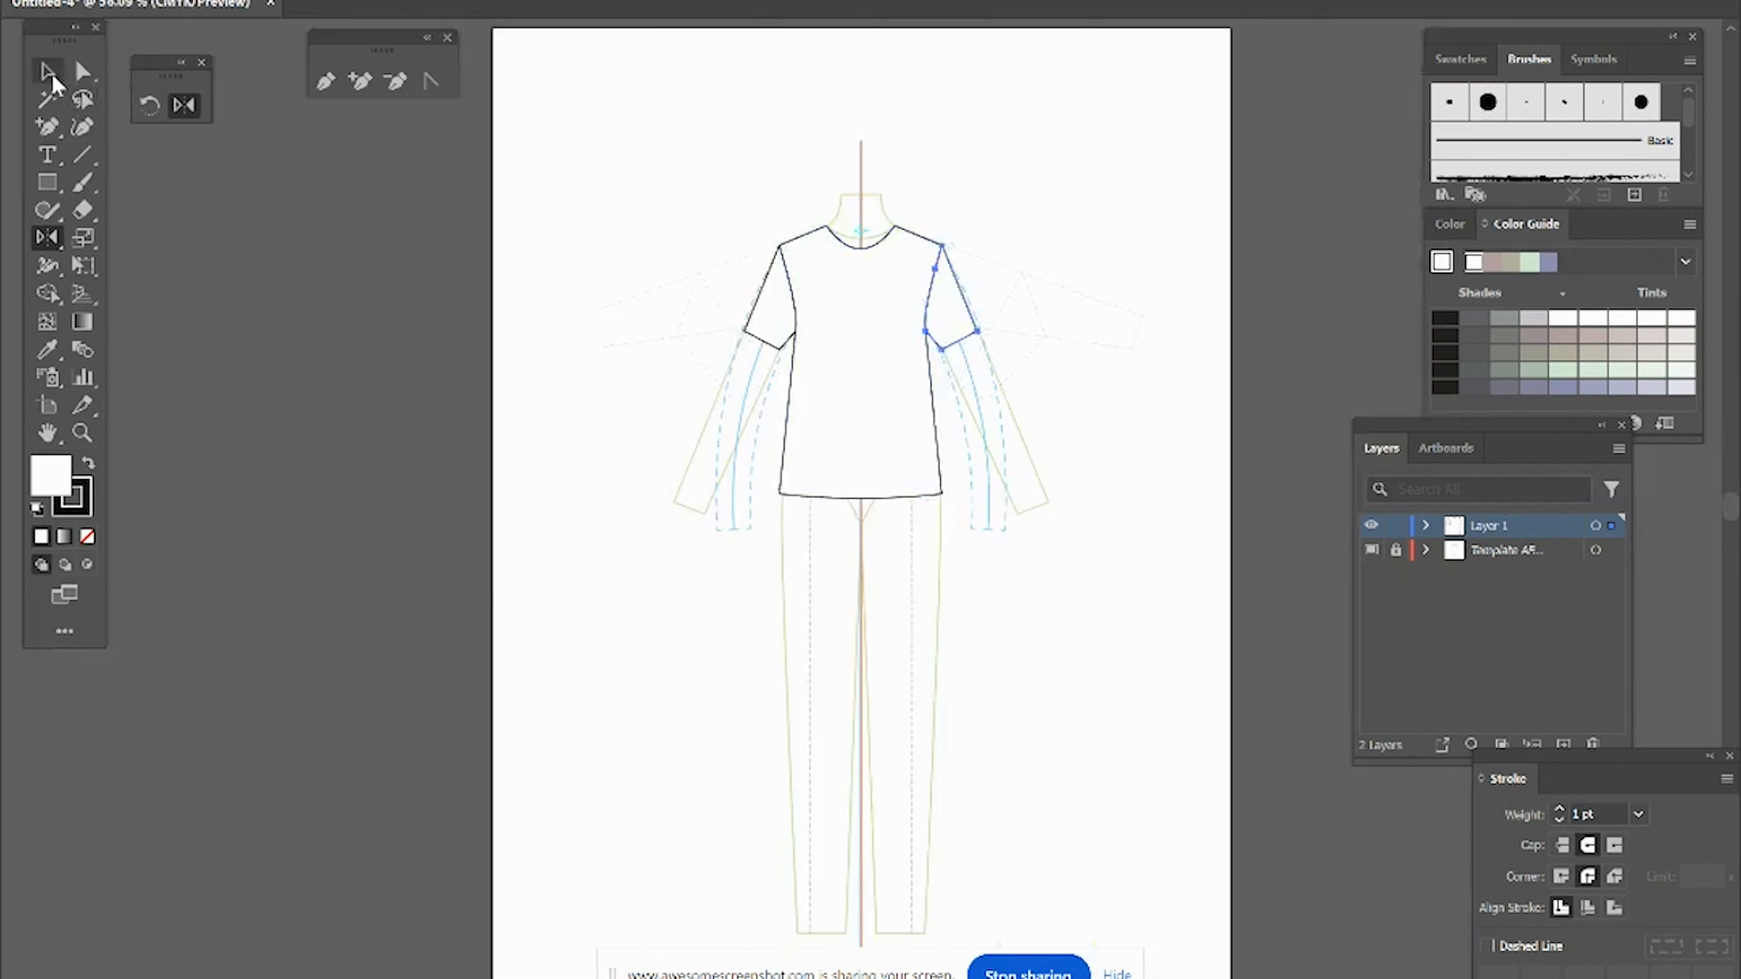
left_click(82, 432)
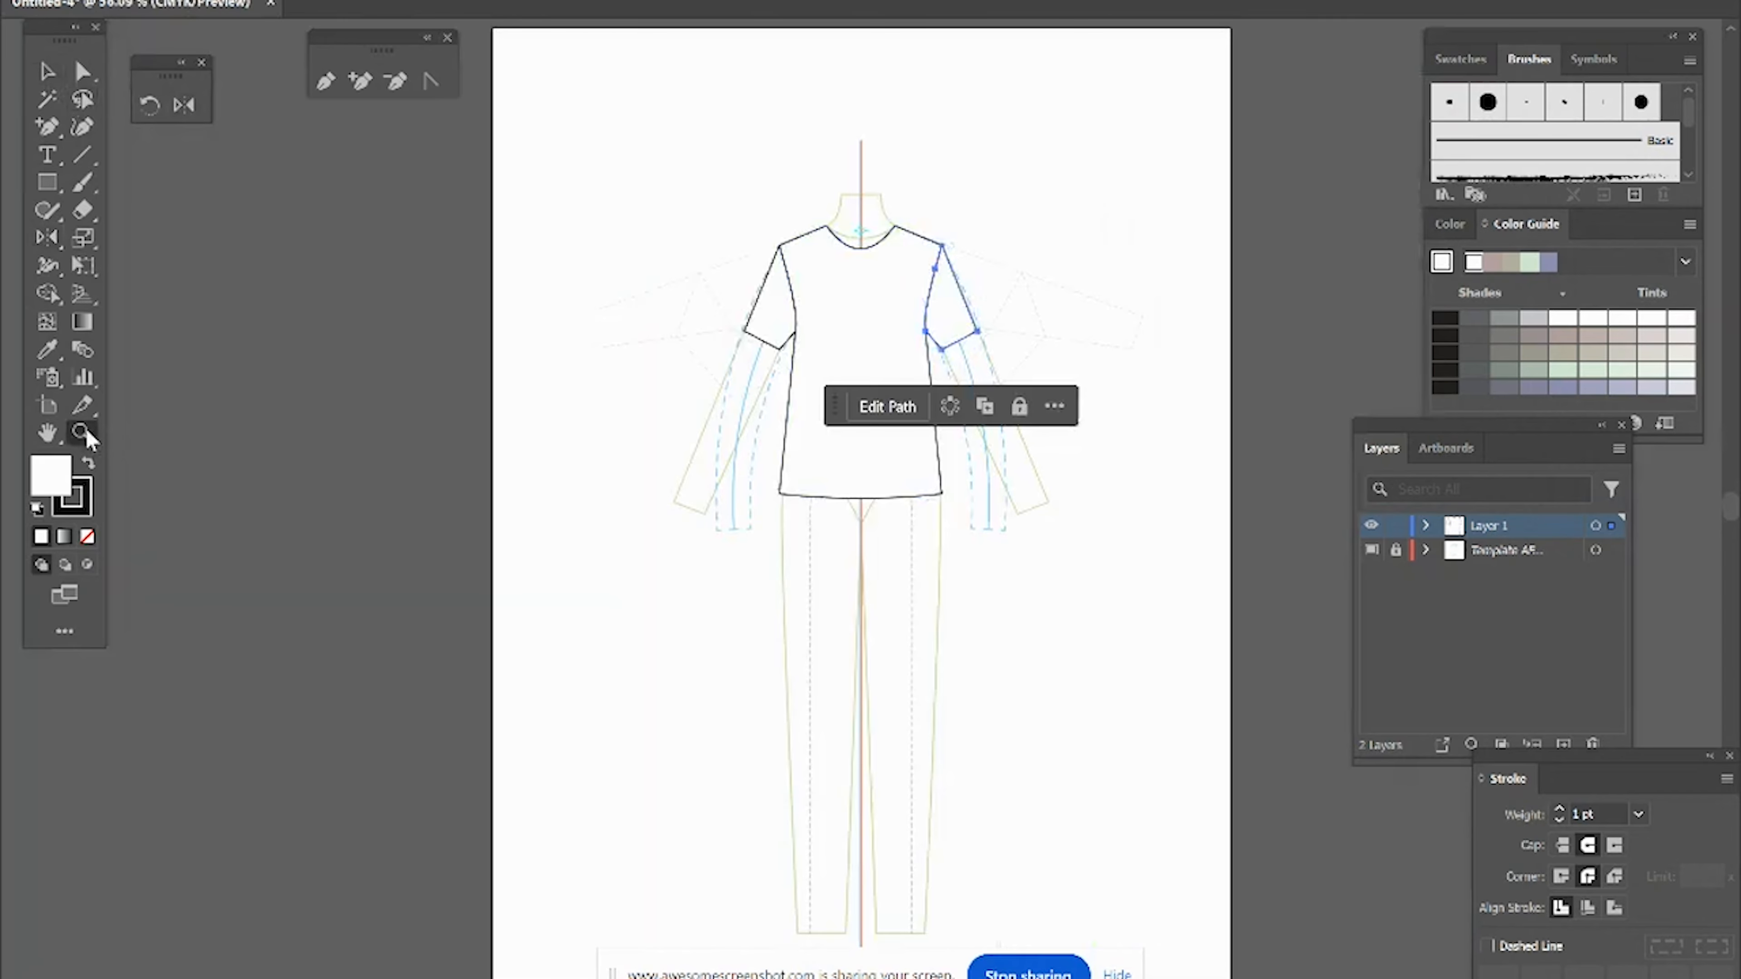
left_click_drag(1018, 474, 1107, 541)
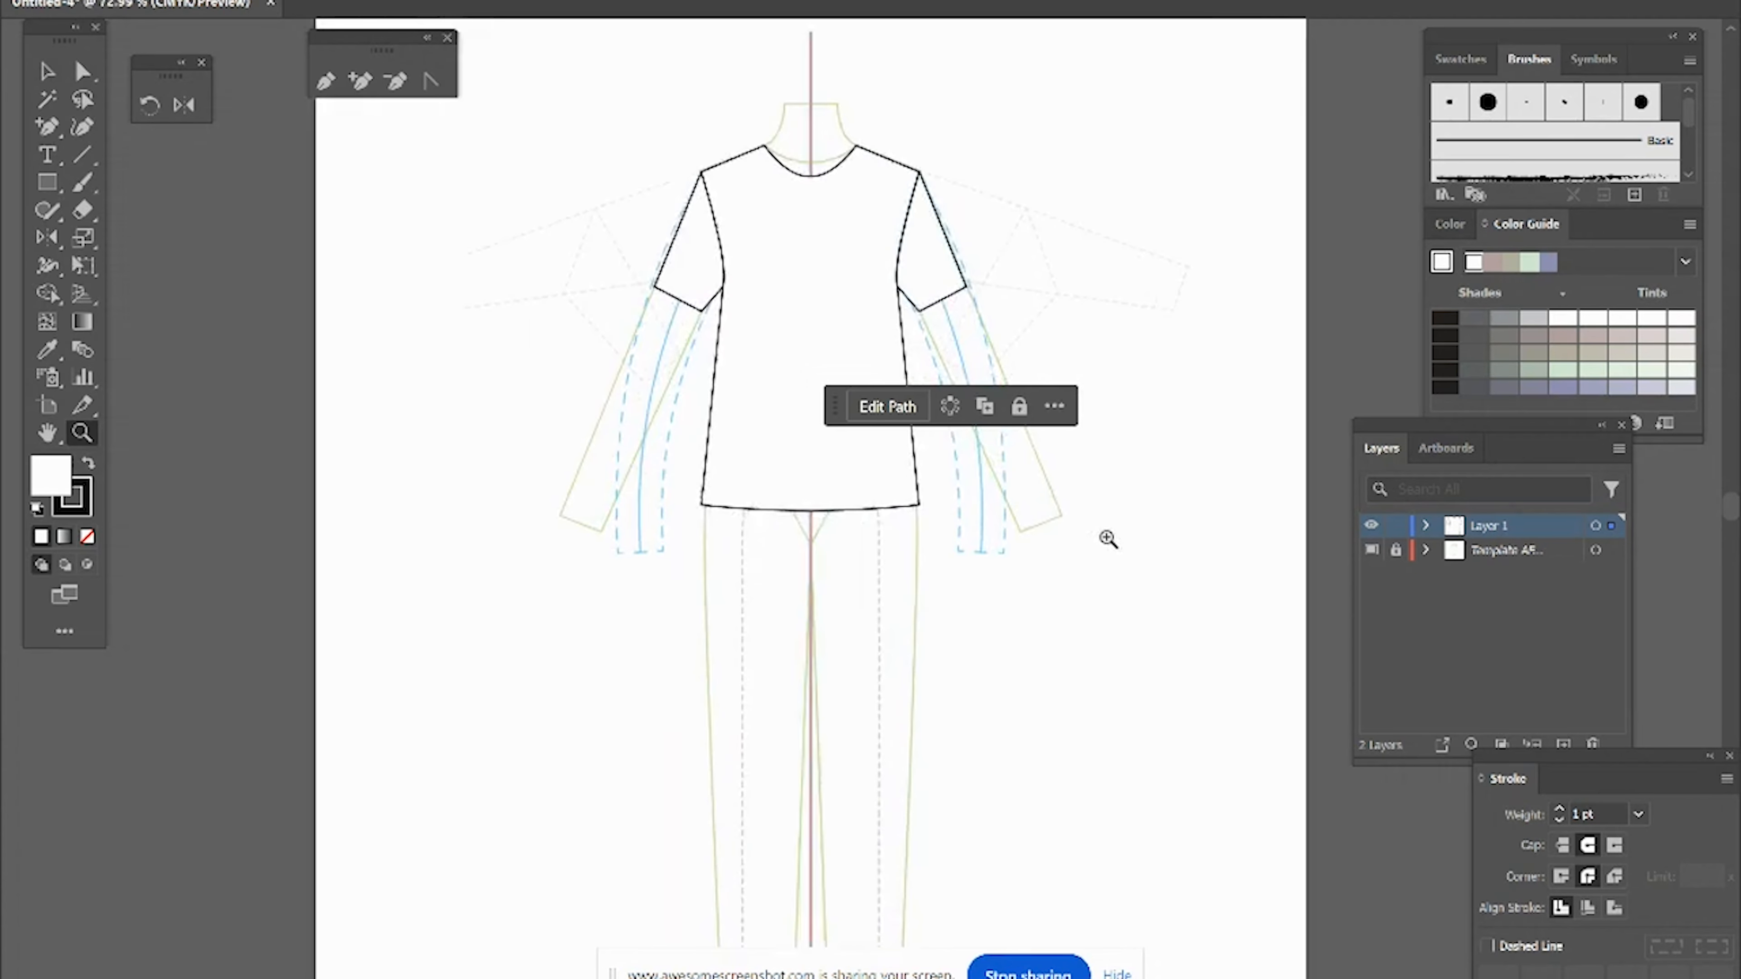
left_click(49, 72)
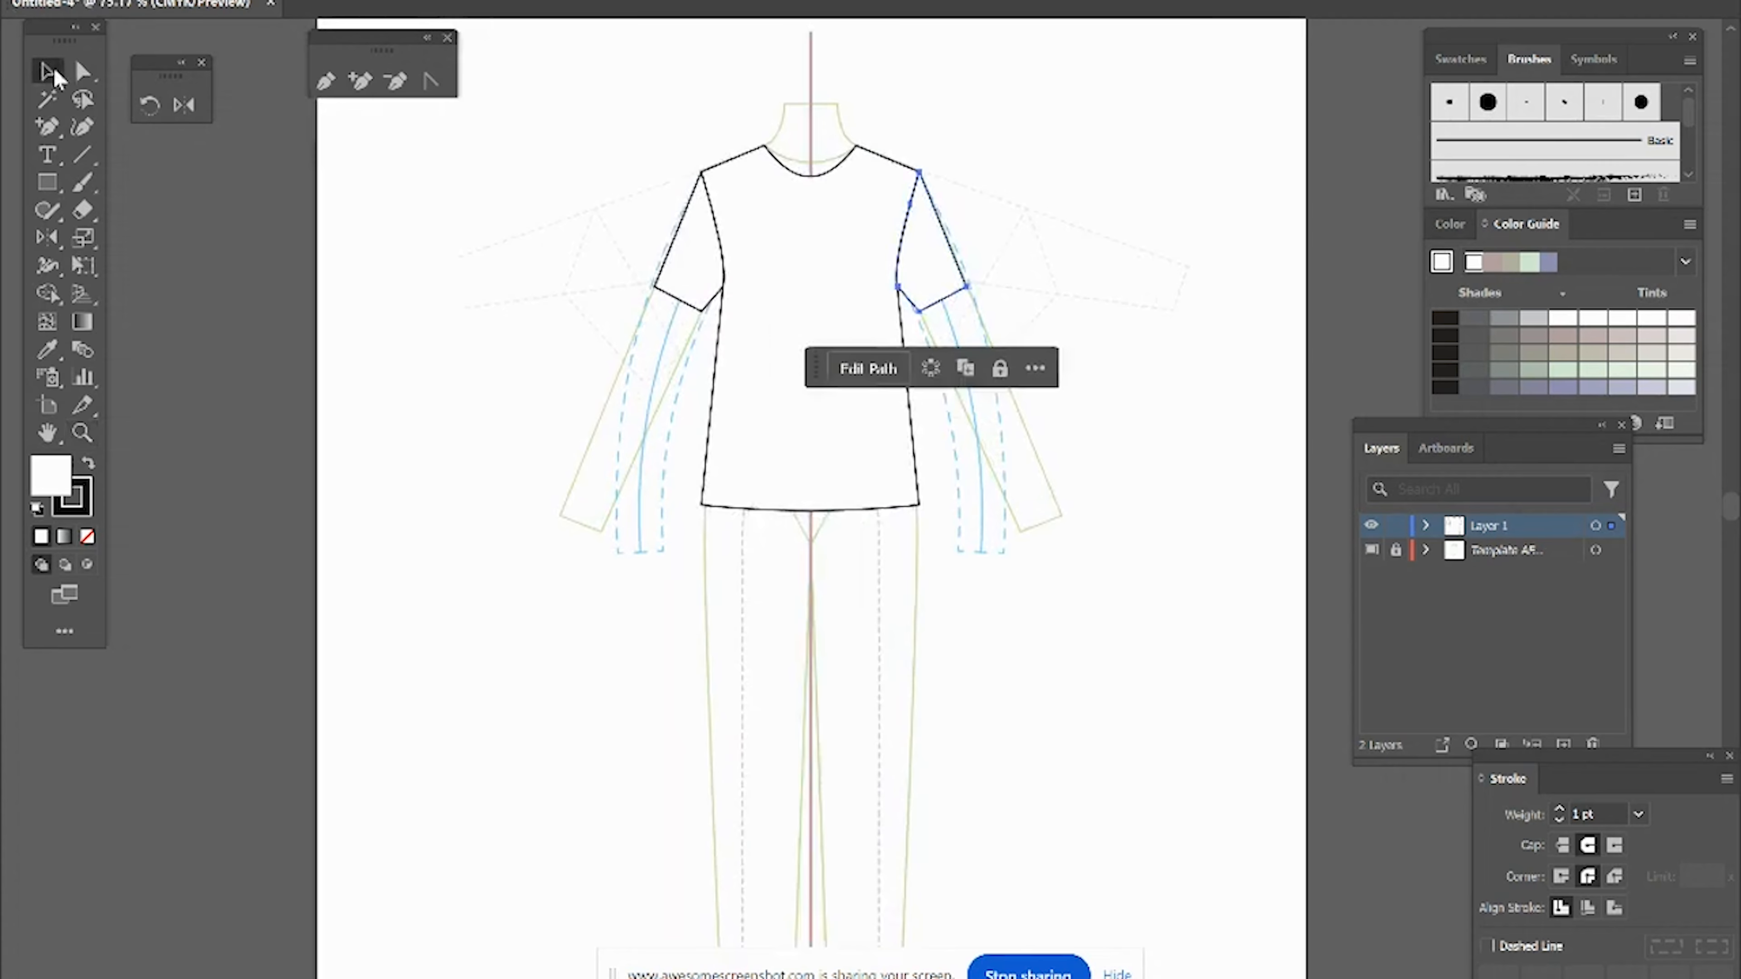
left_click(724, 165)
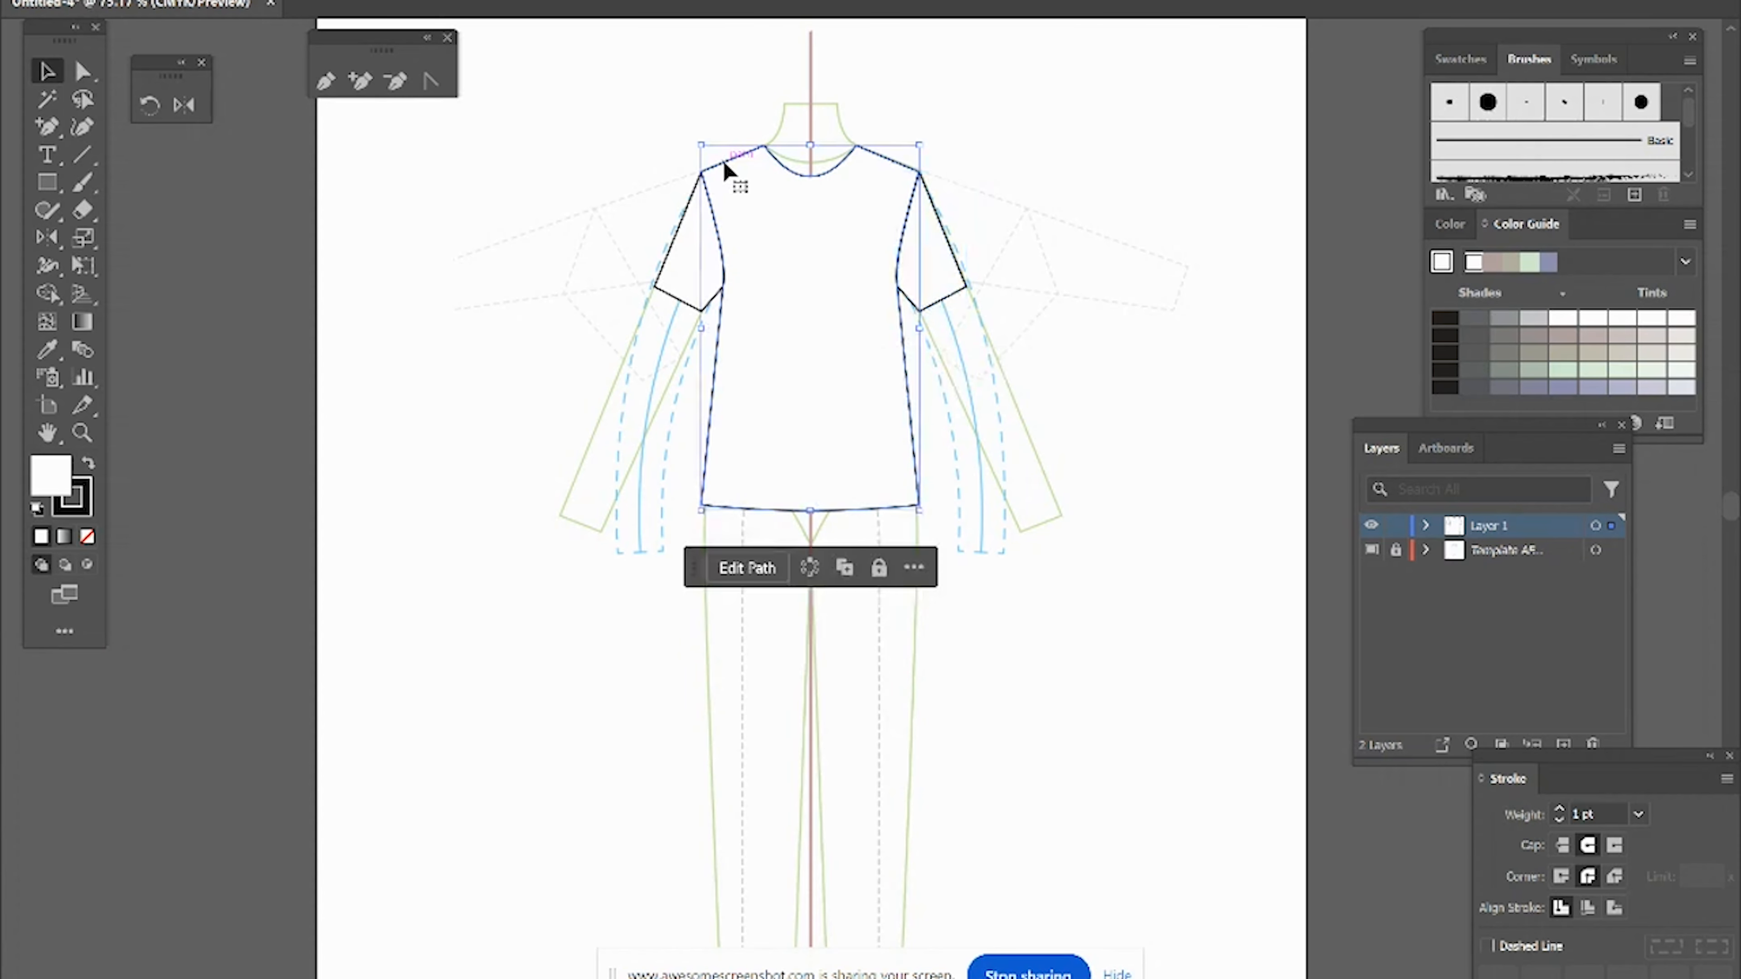
key("a")
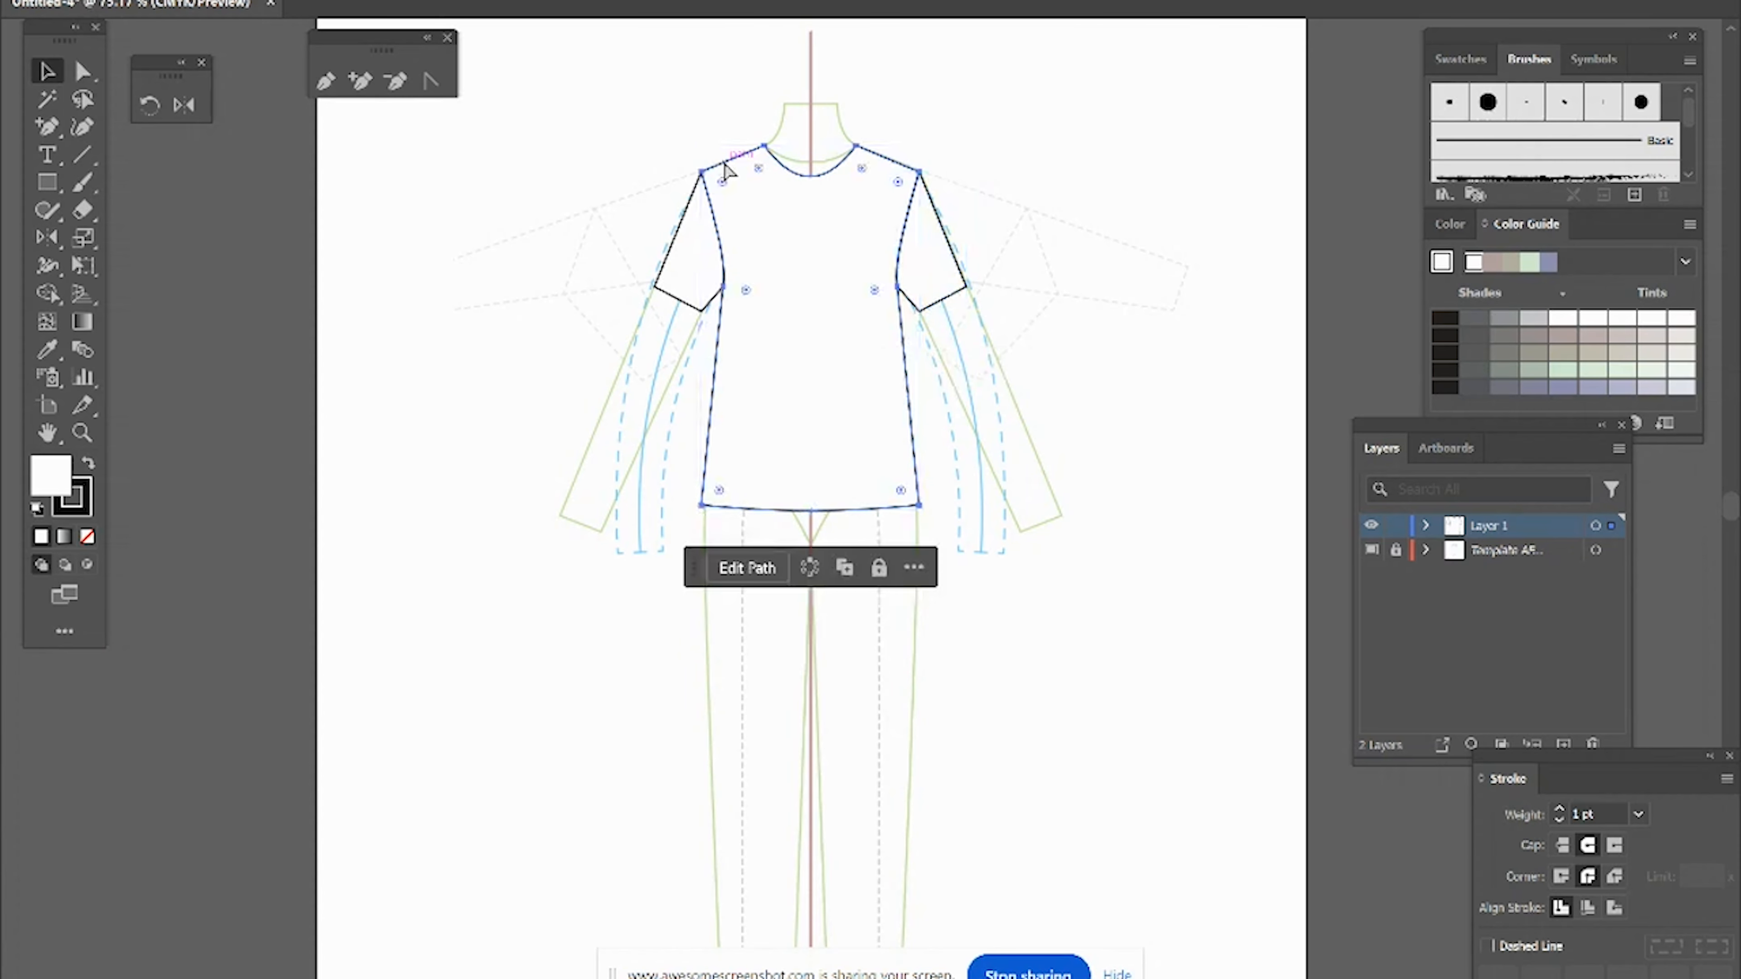
key("v")
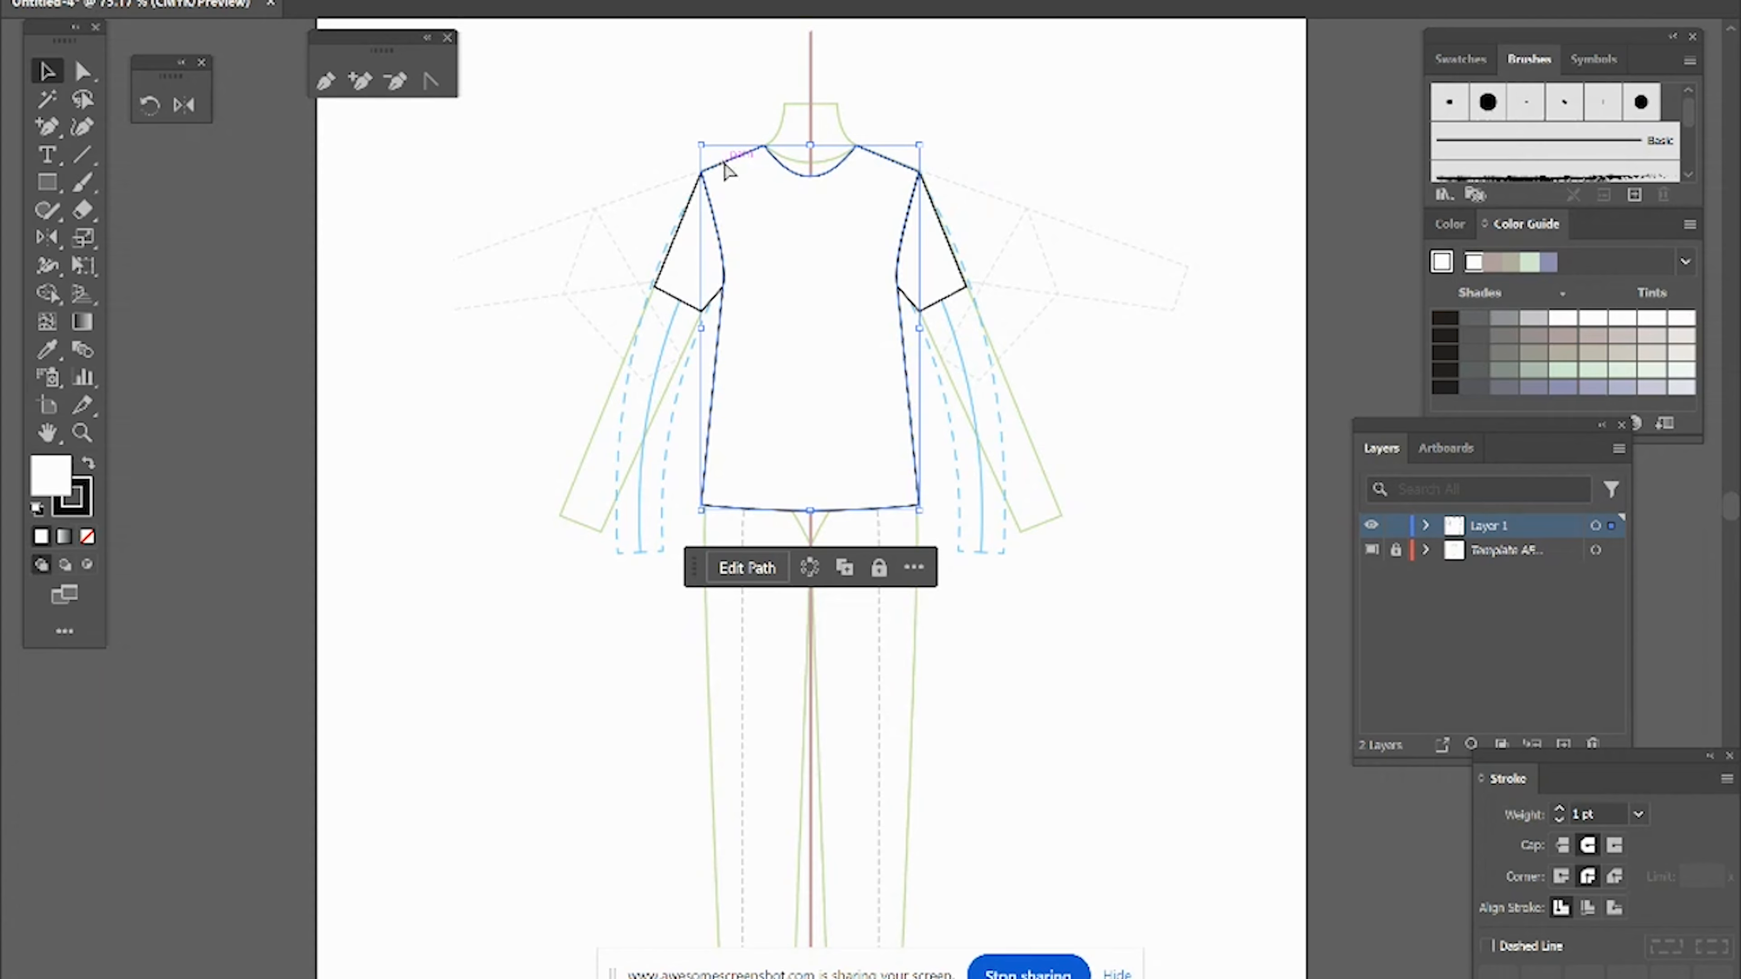
key("a")
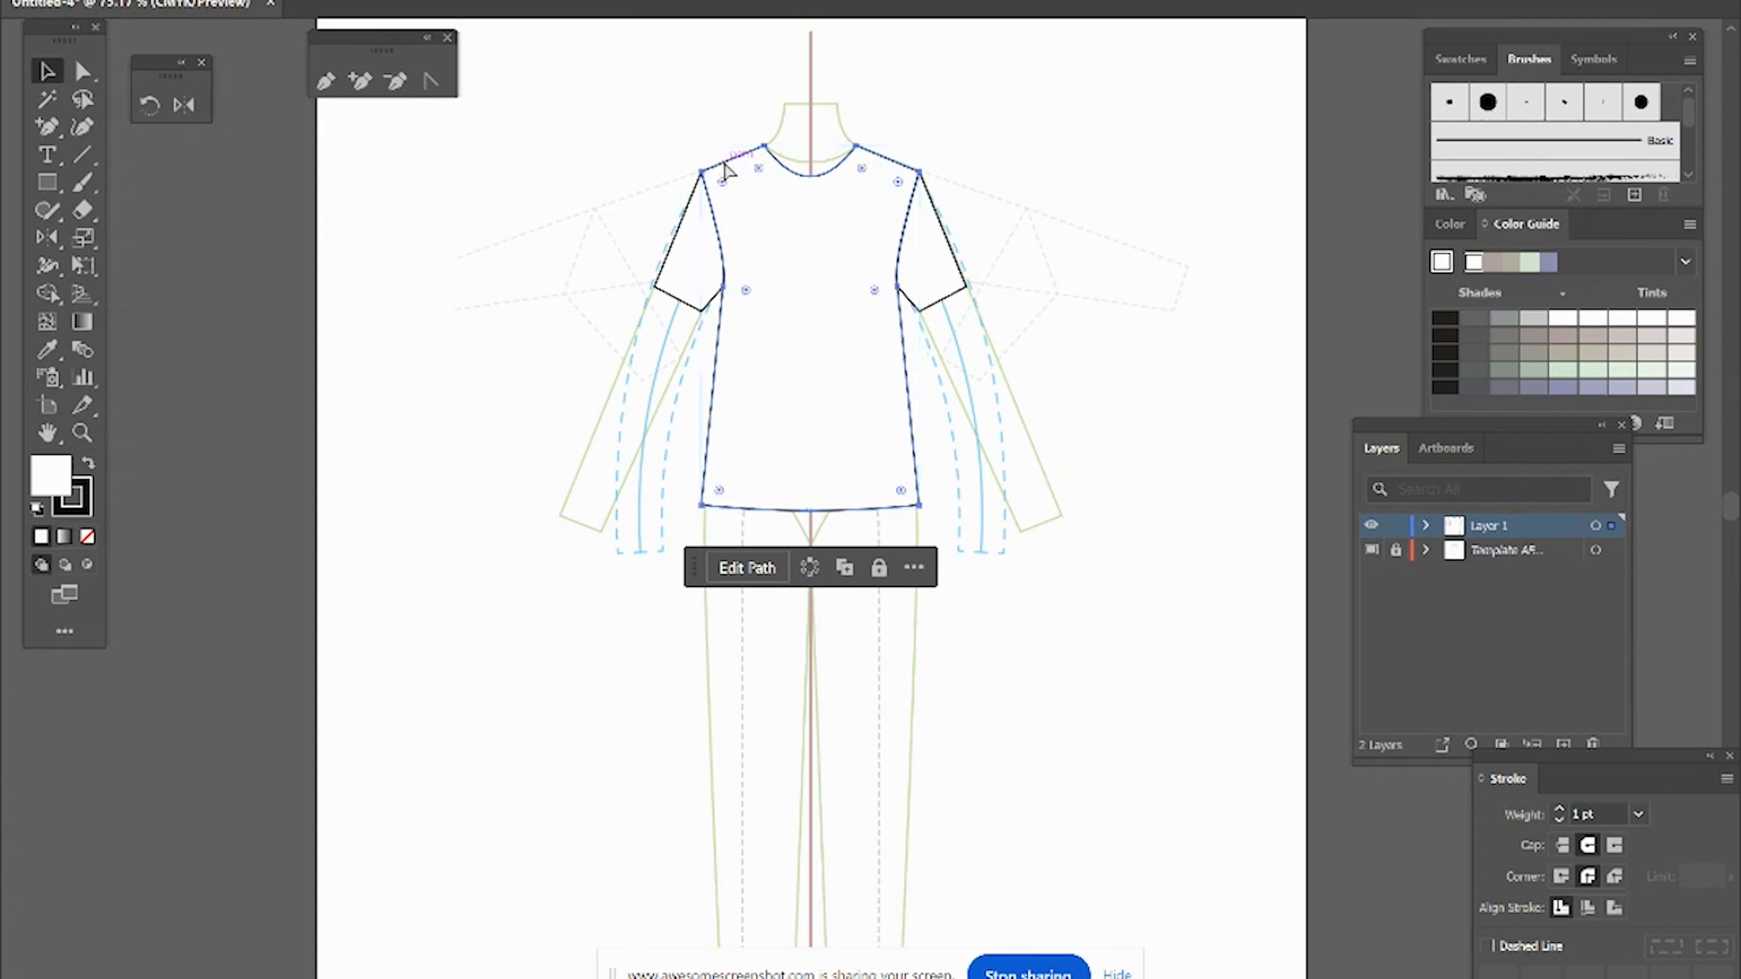
key("v")
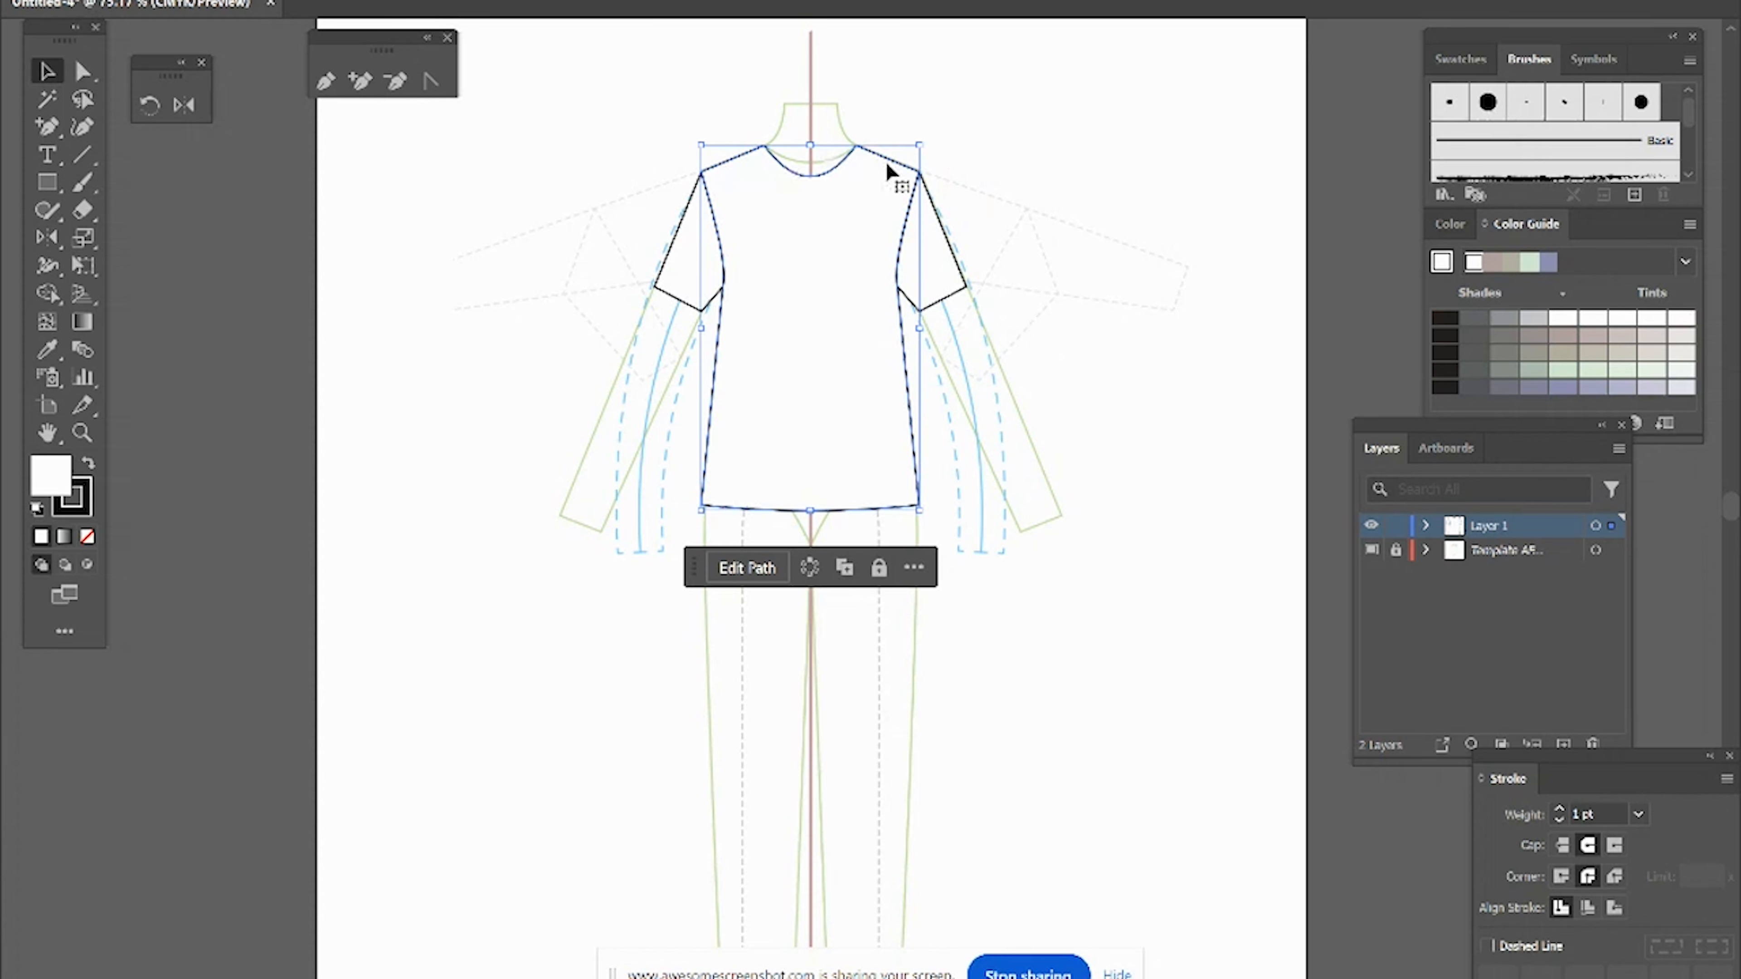
right_click(979, 181)
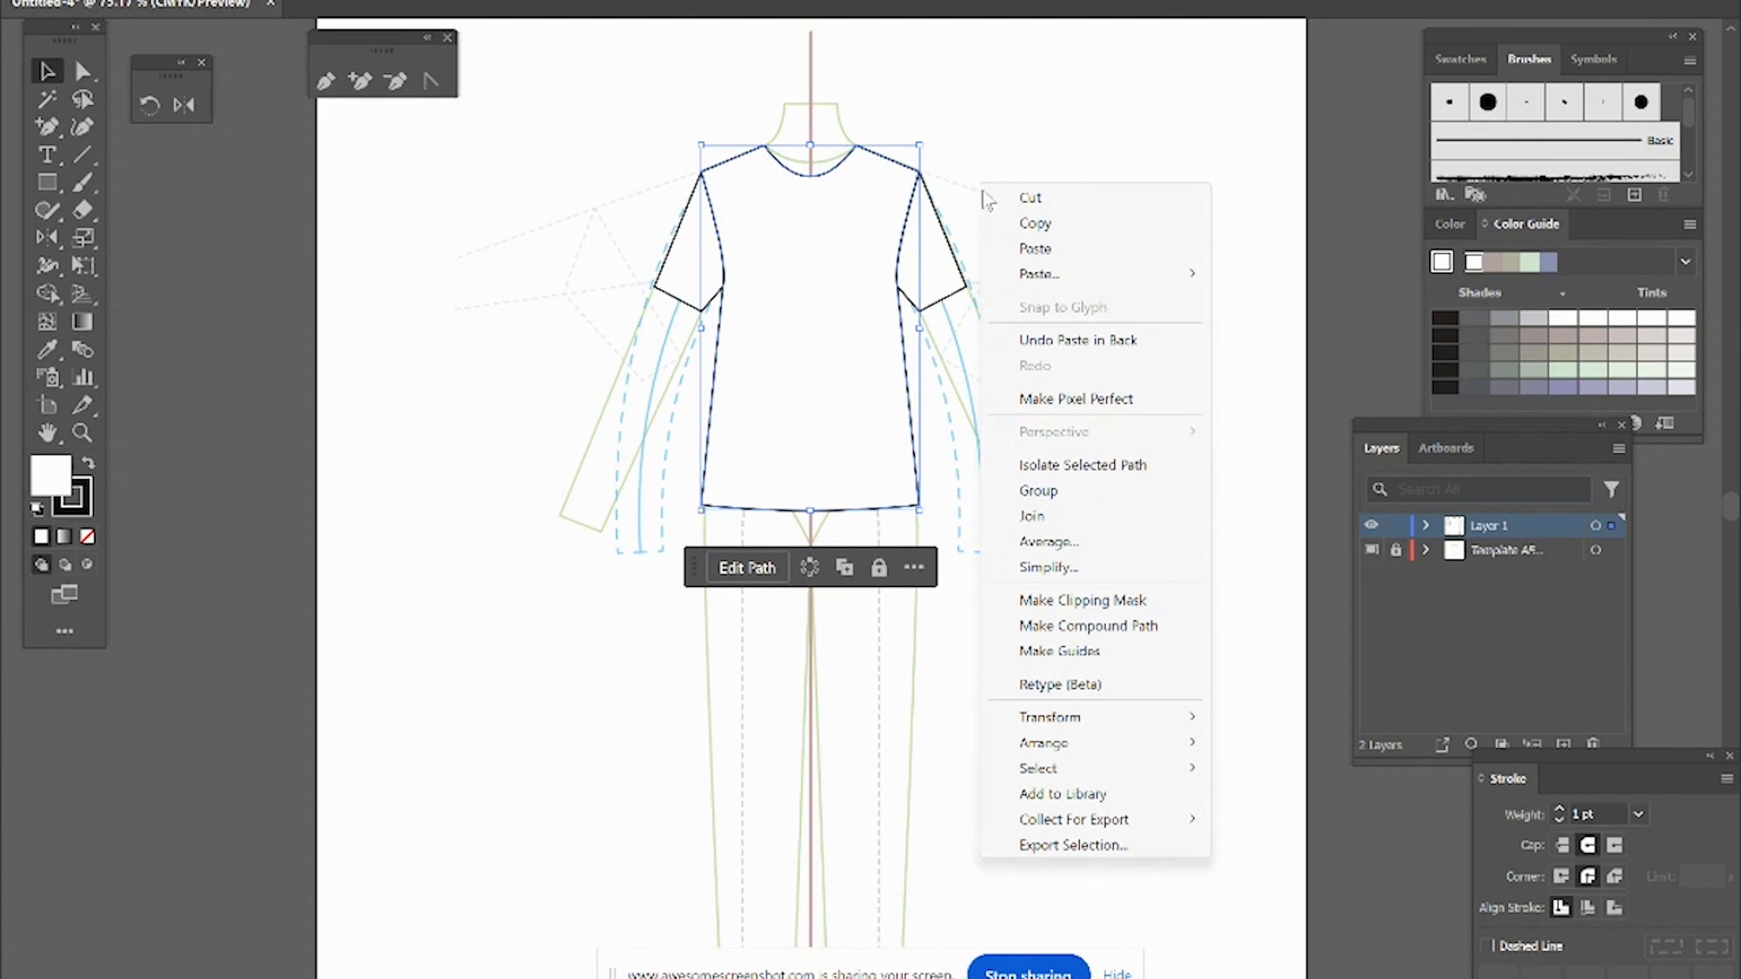
left_click(1048, 467)
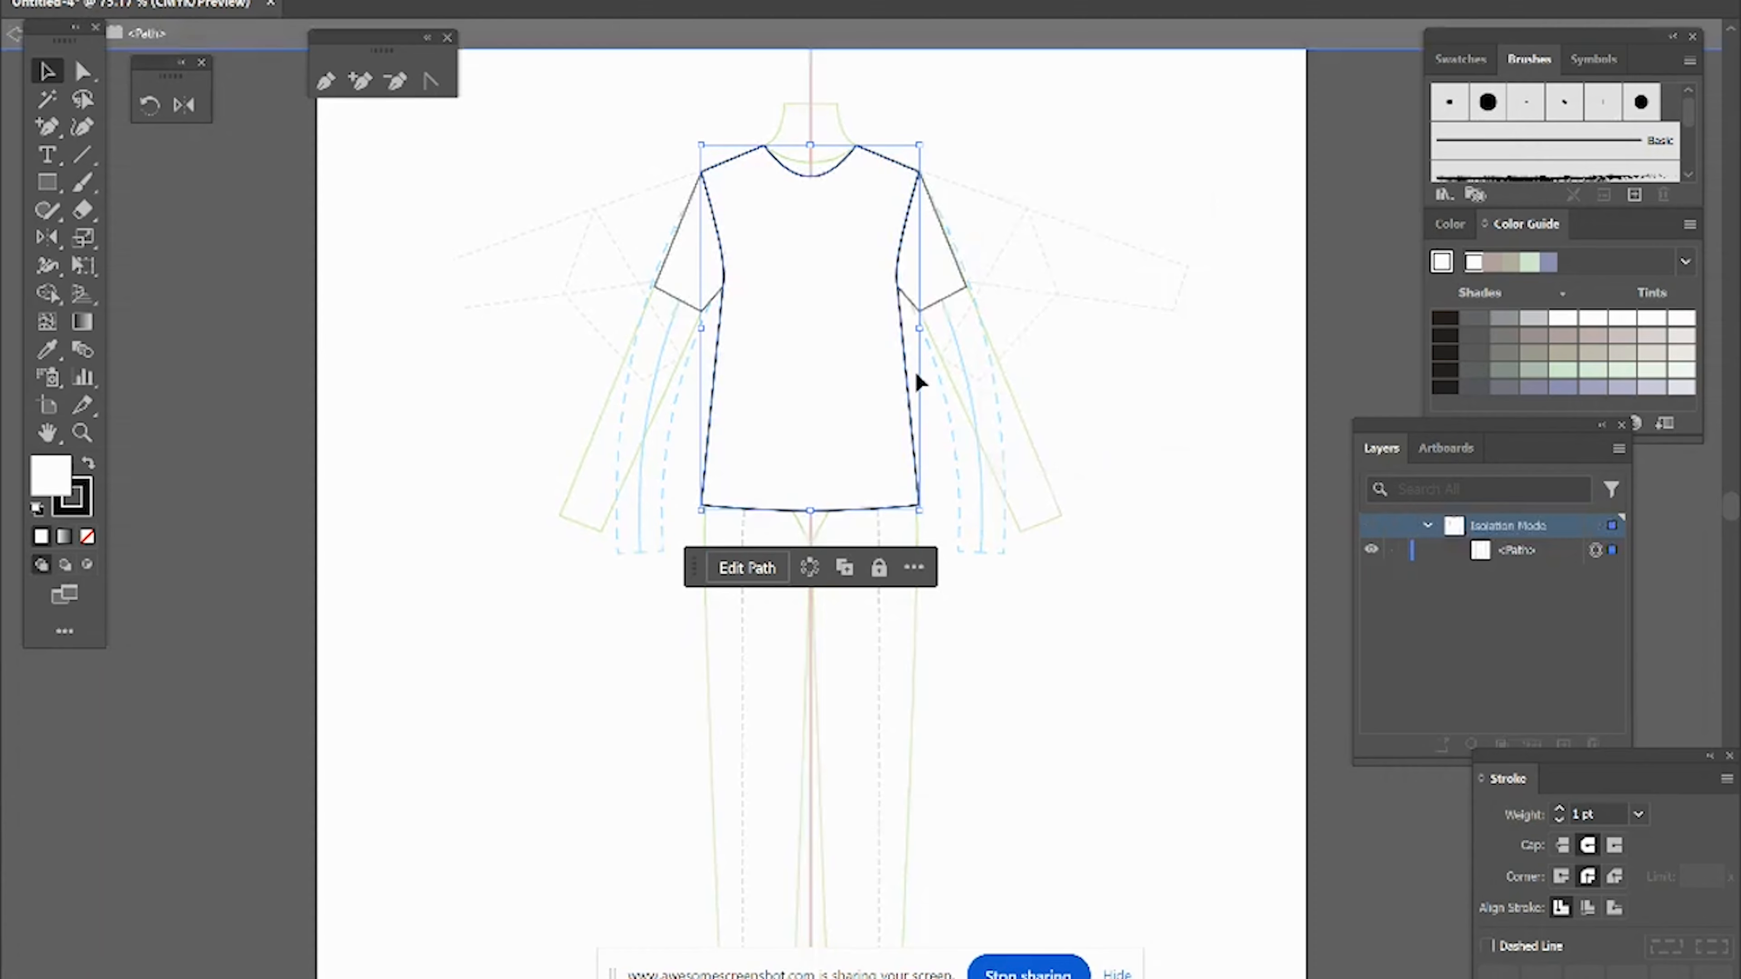
left_click(428, 84)
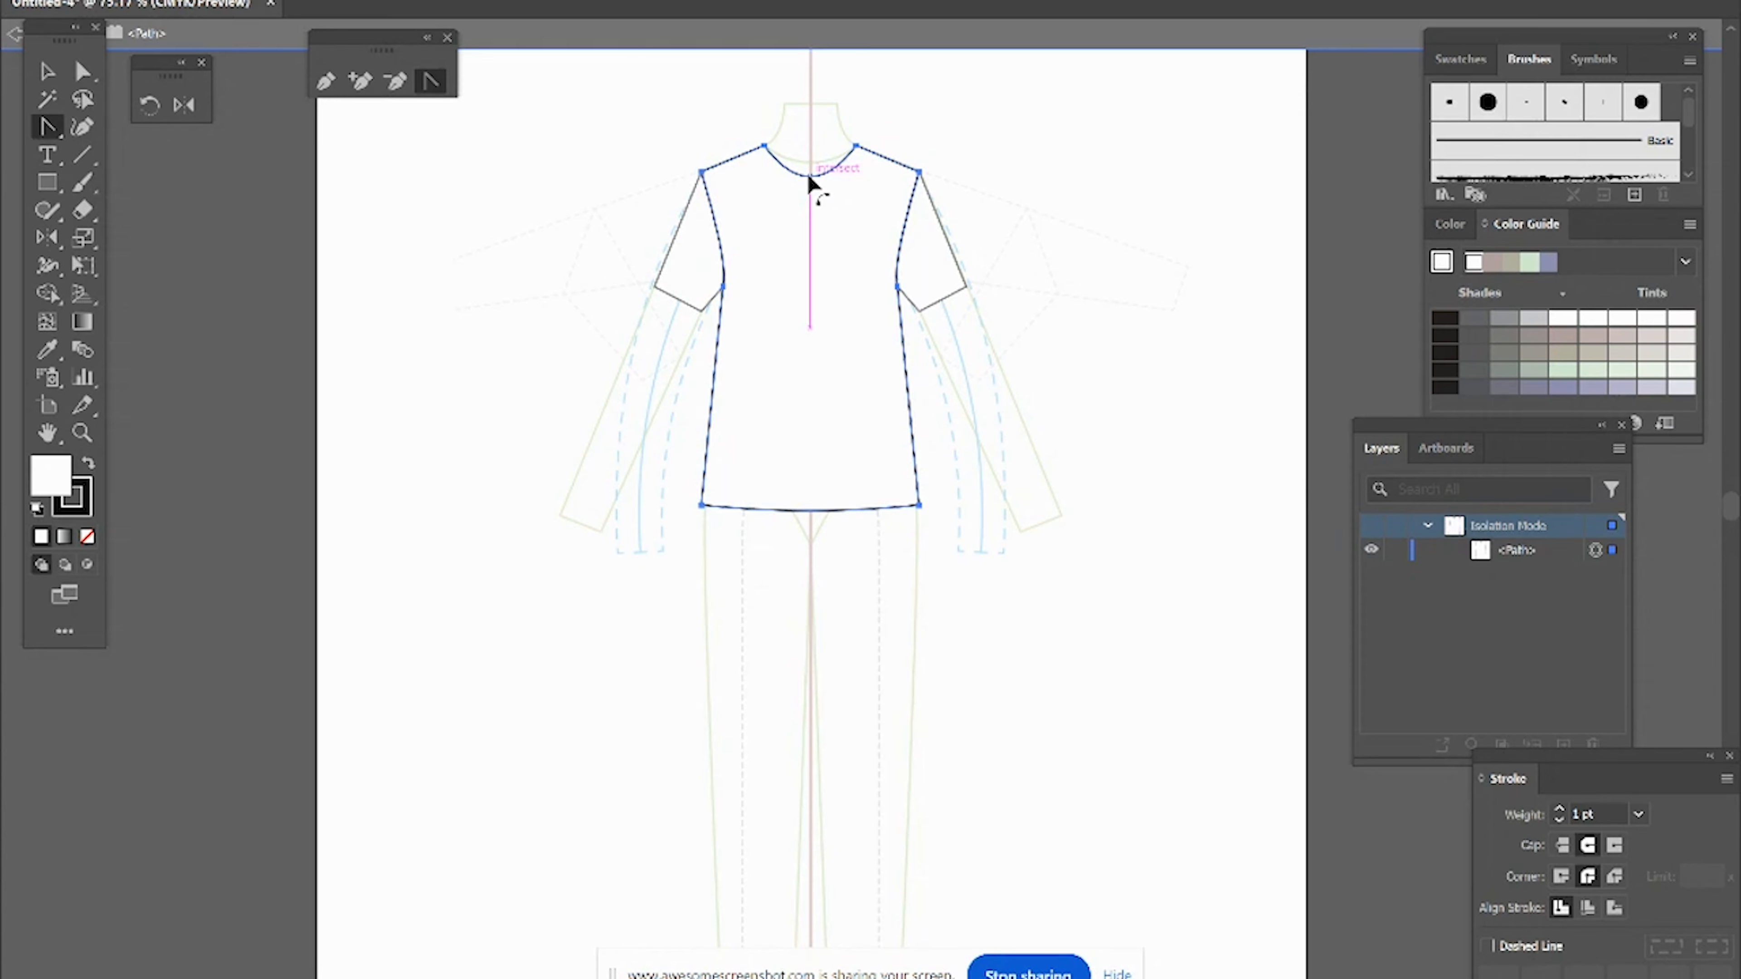
left_click_drag(809, 178, 810, 164)
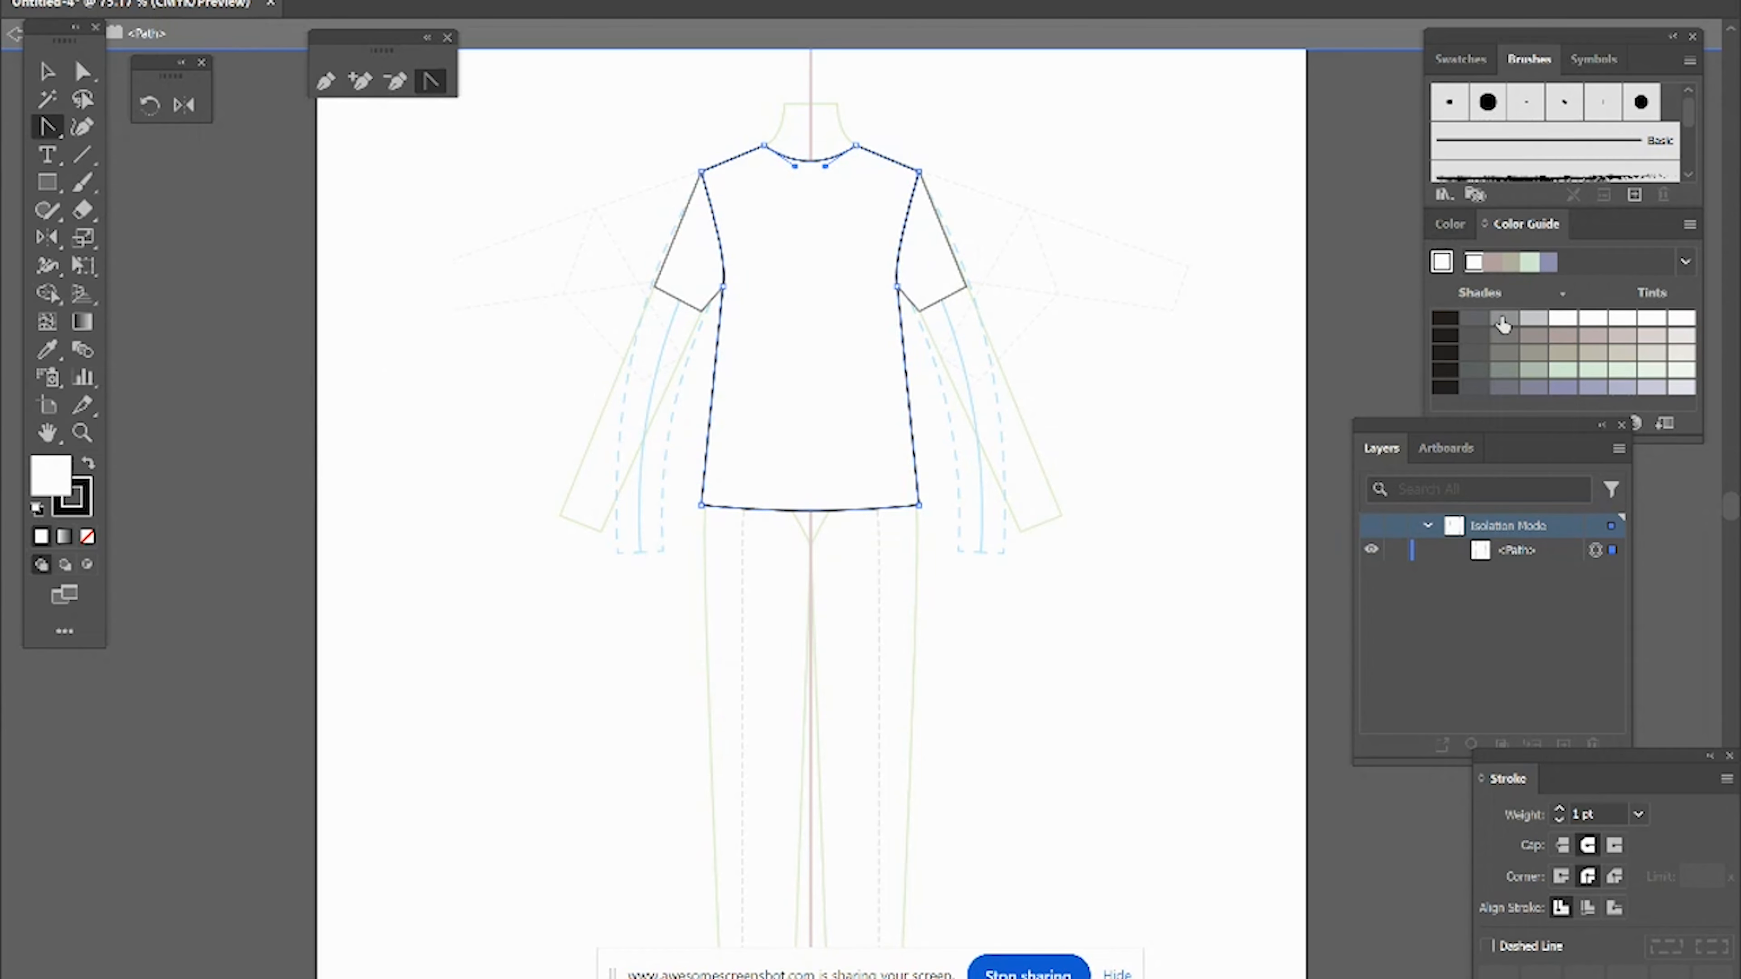
Step: Fill the isolated bodice with a grey shade and exit isolation mode
left_click(1503, 322)
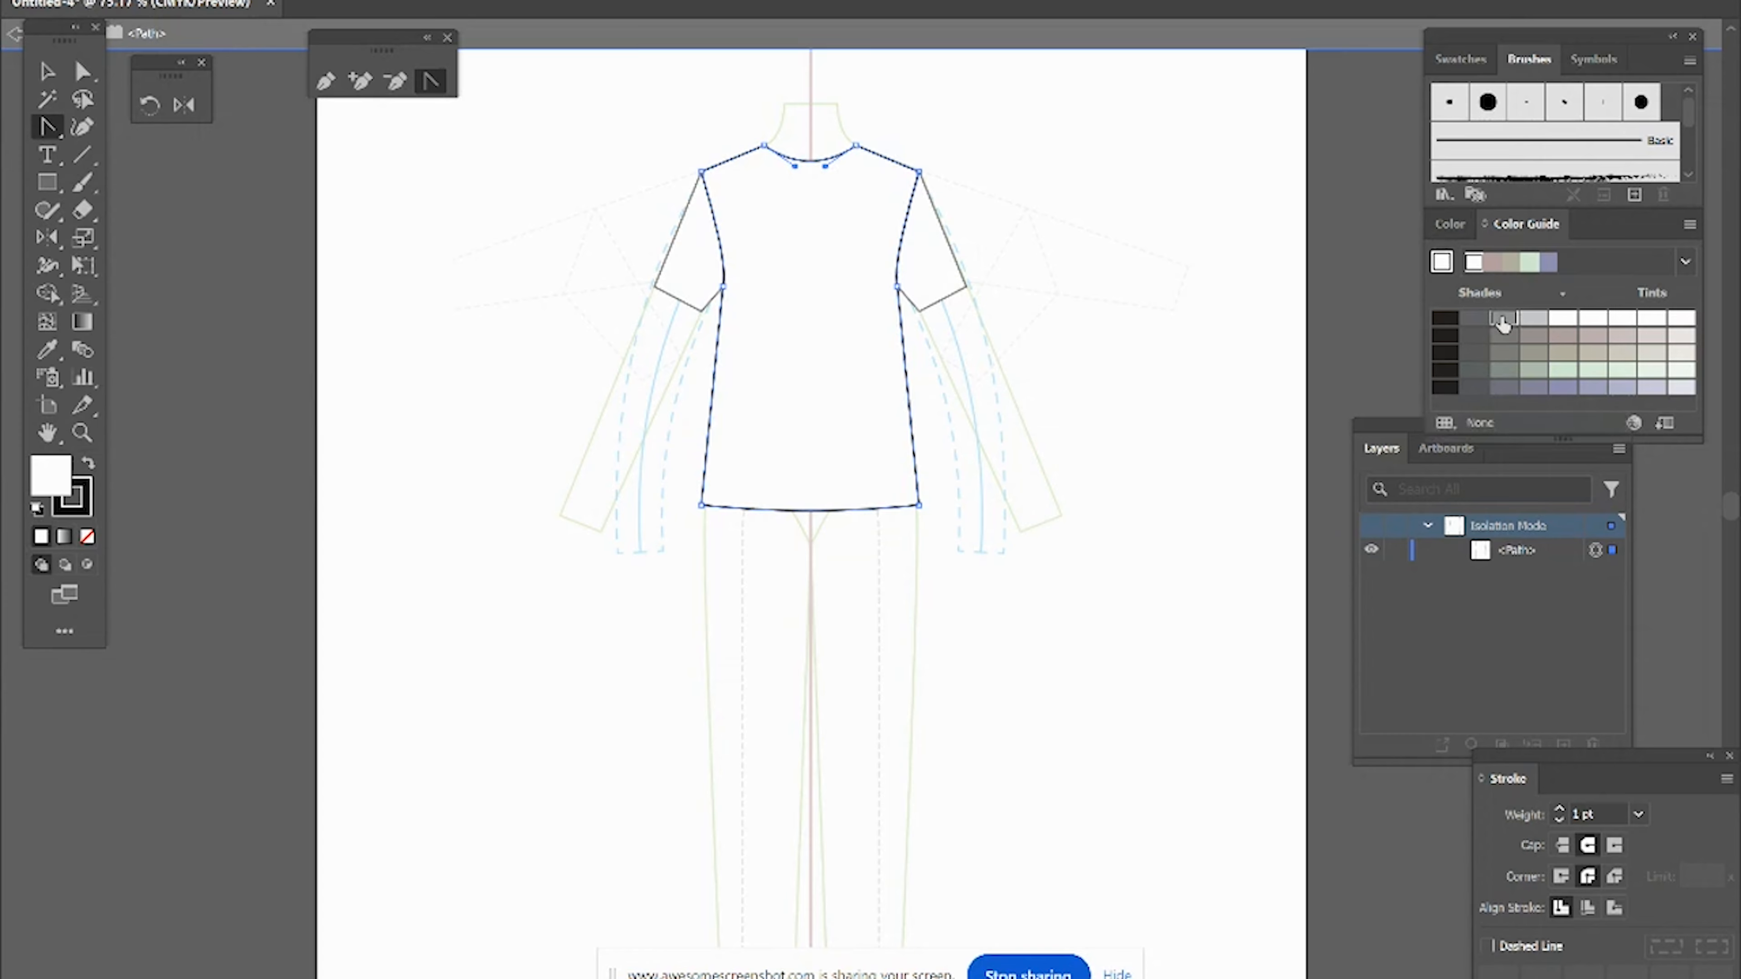
key("v")
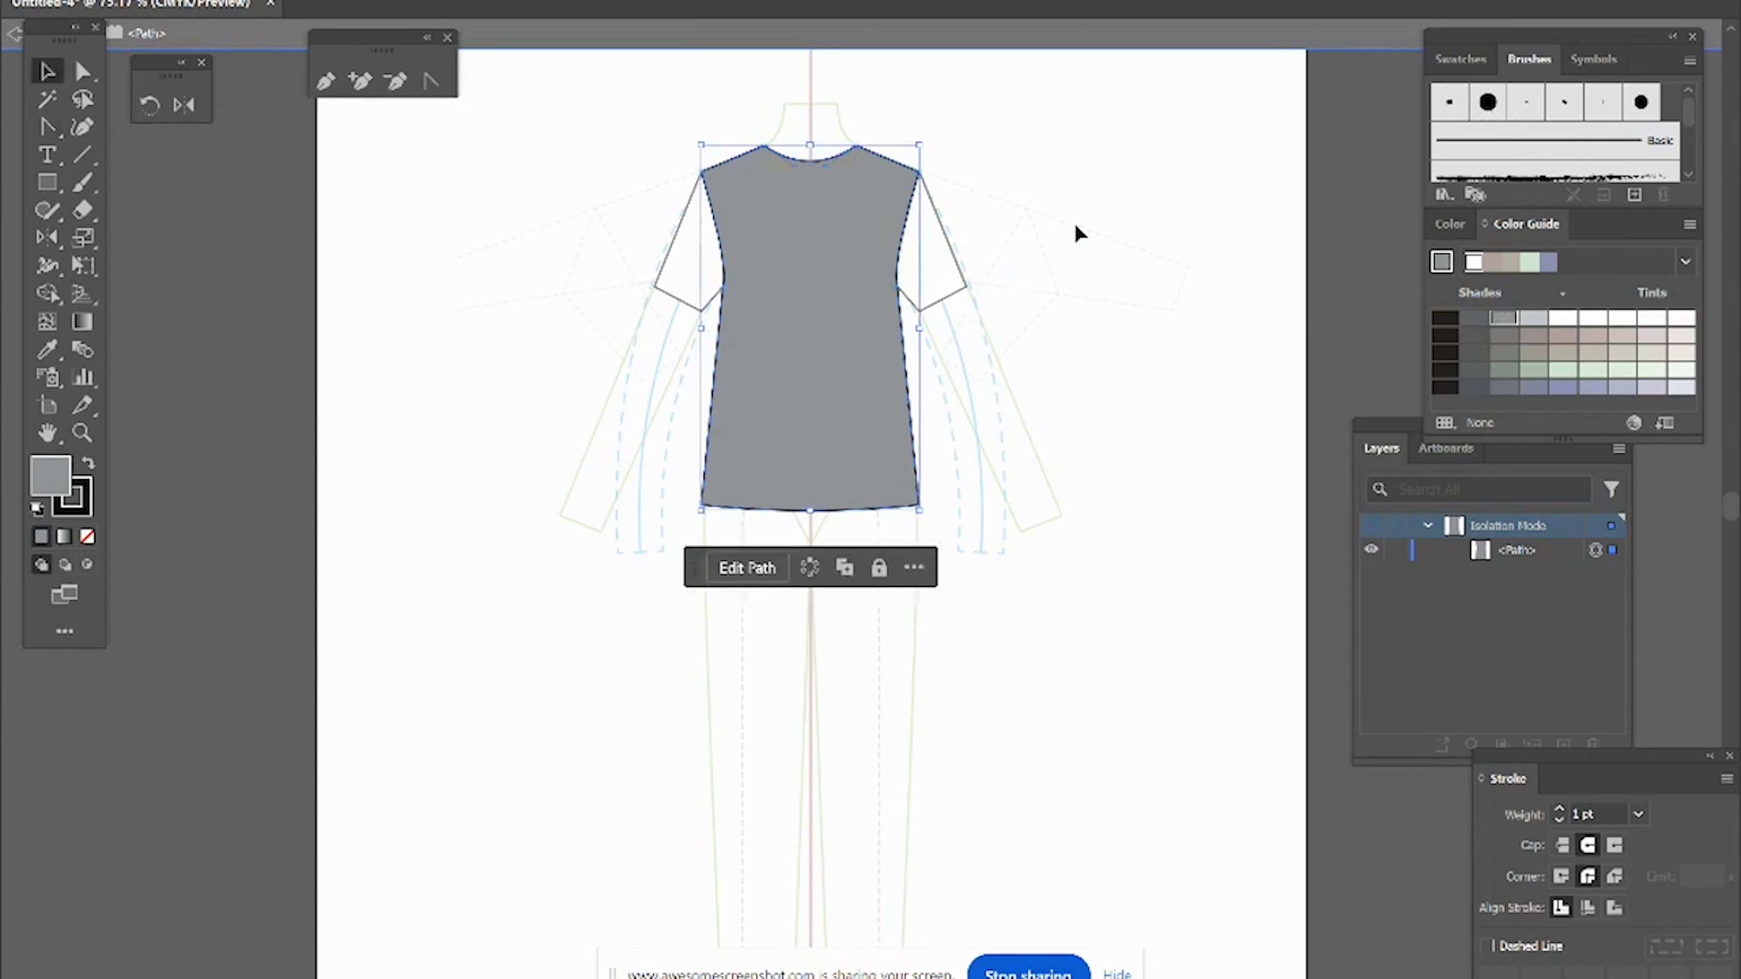
double_click(1076, 227)
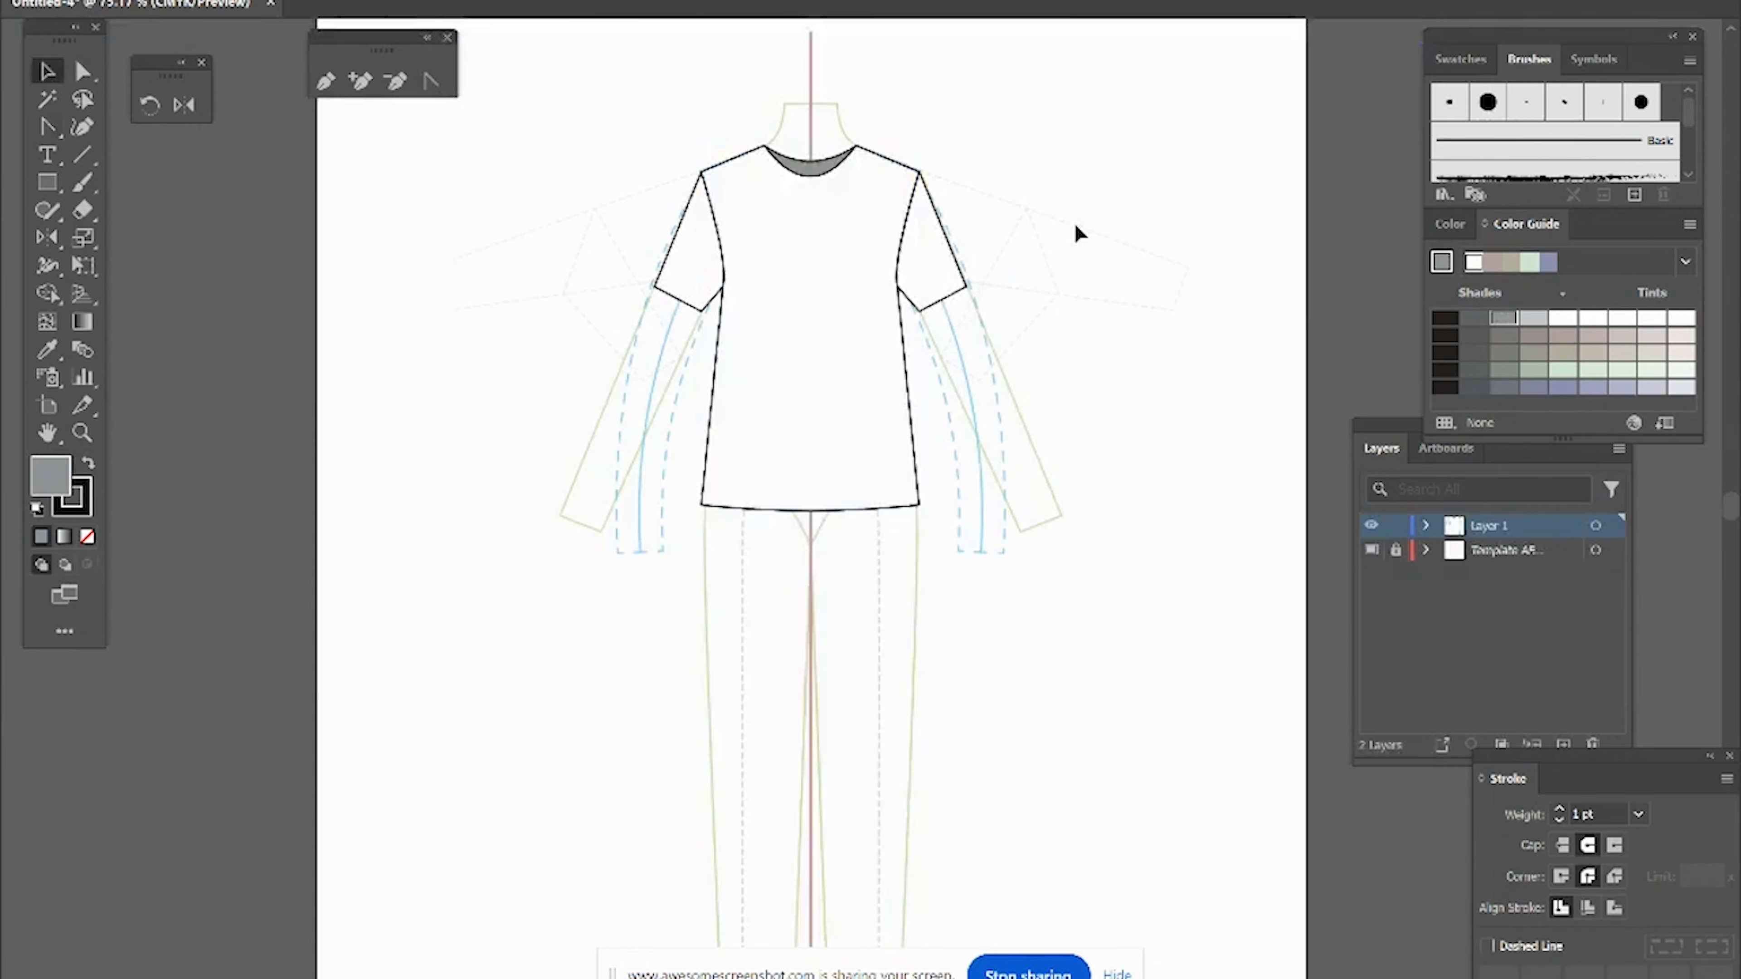
Step: Select all the parts of the top and group them
key("ctrl+a")
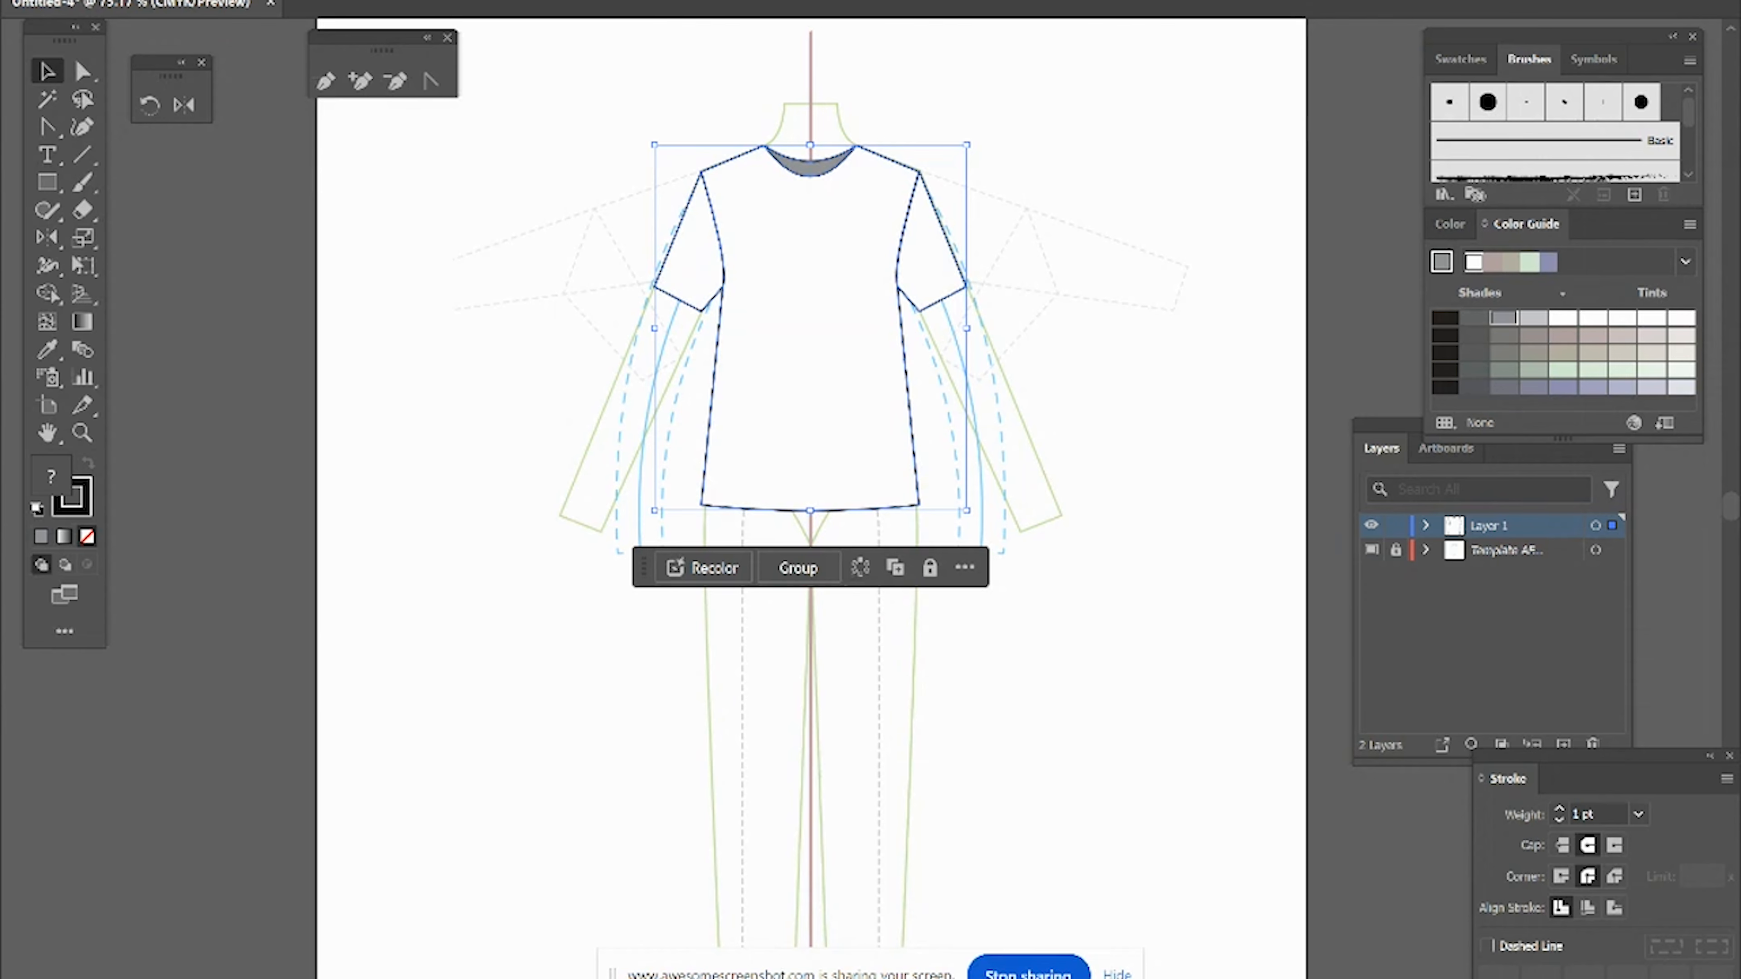
left_click(198, 0)
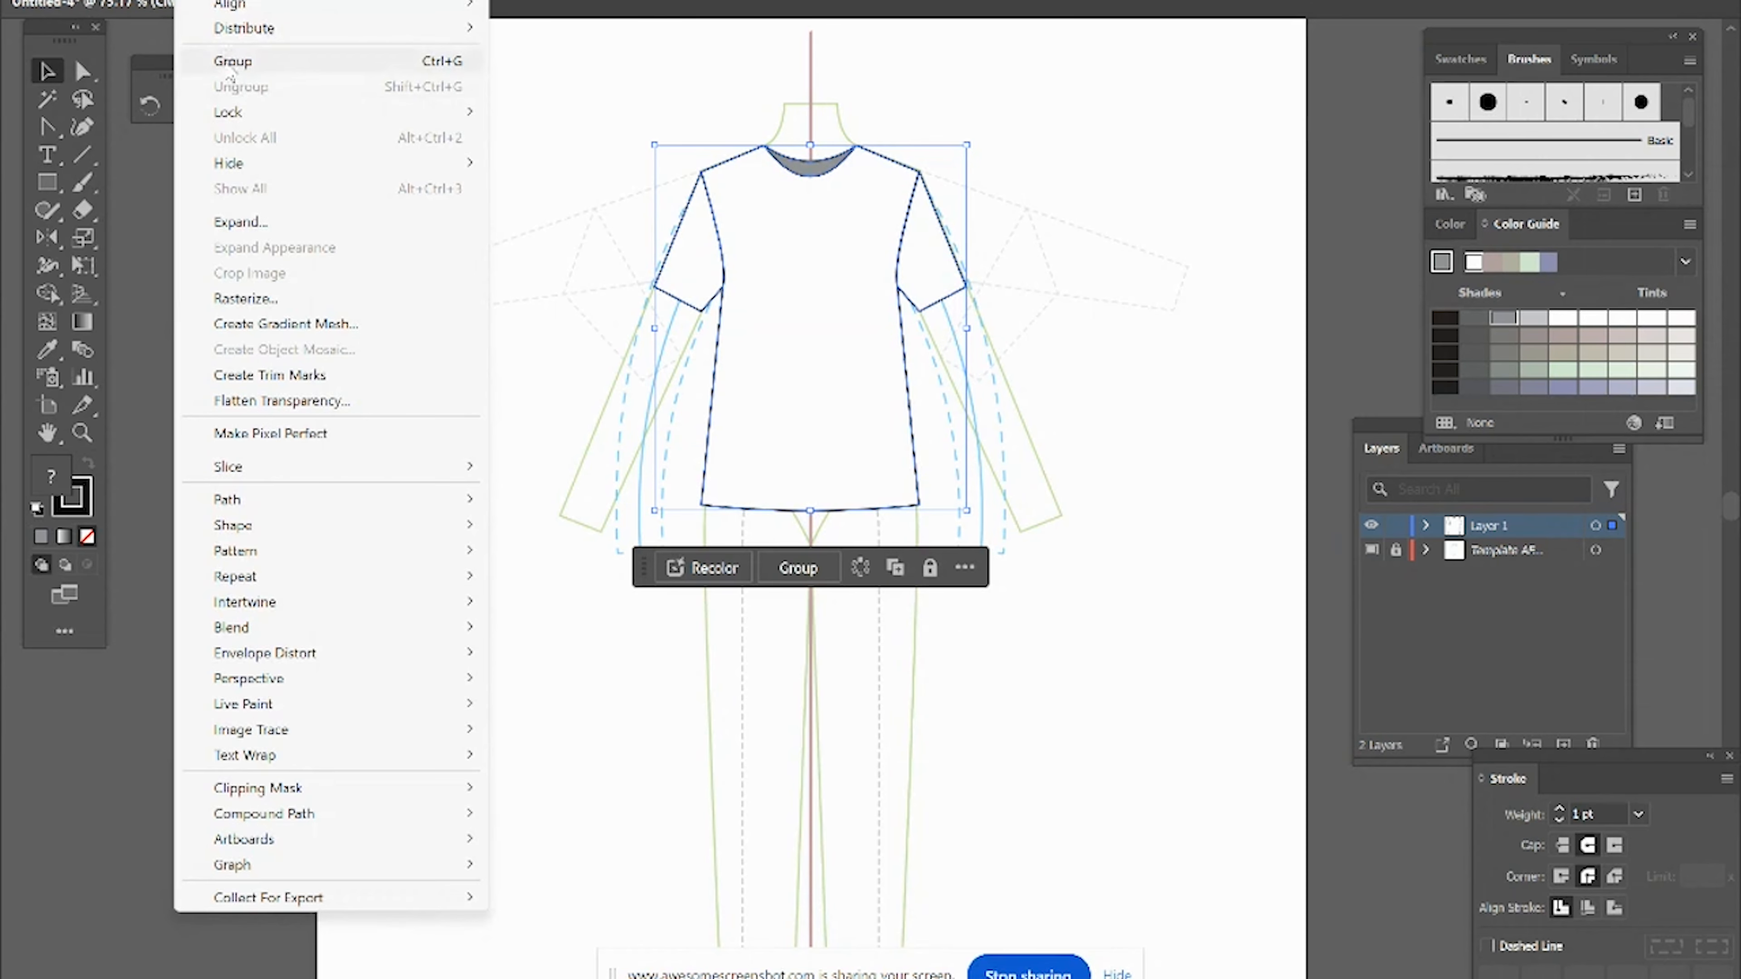
left_click(231, 61)
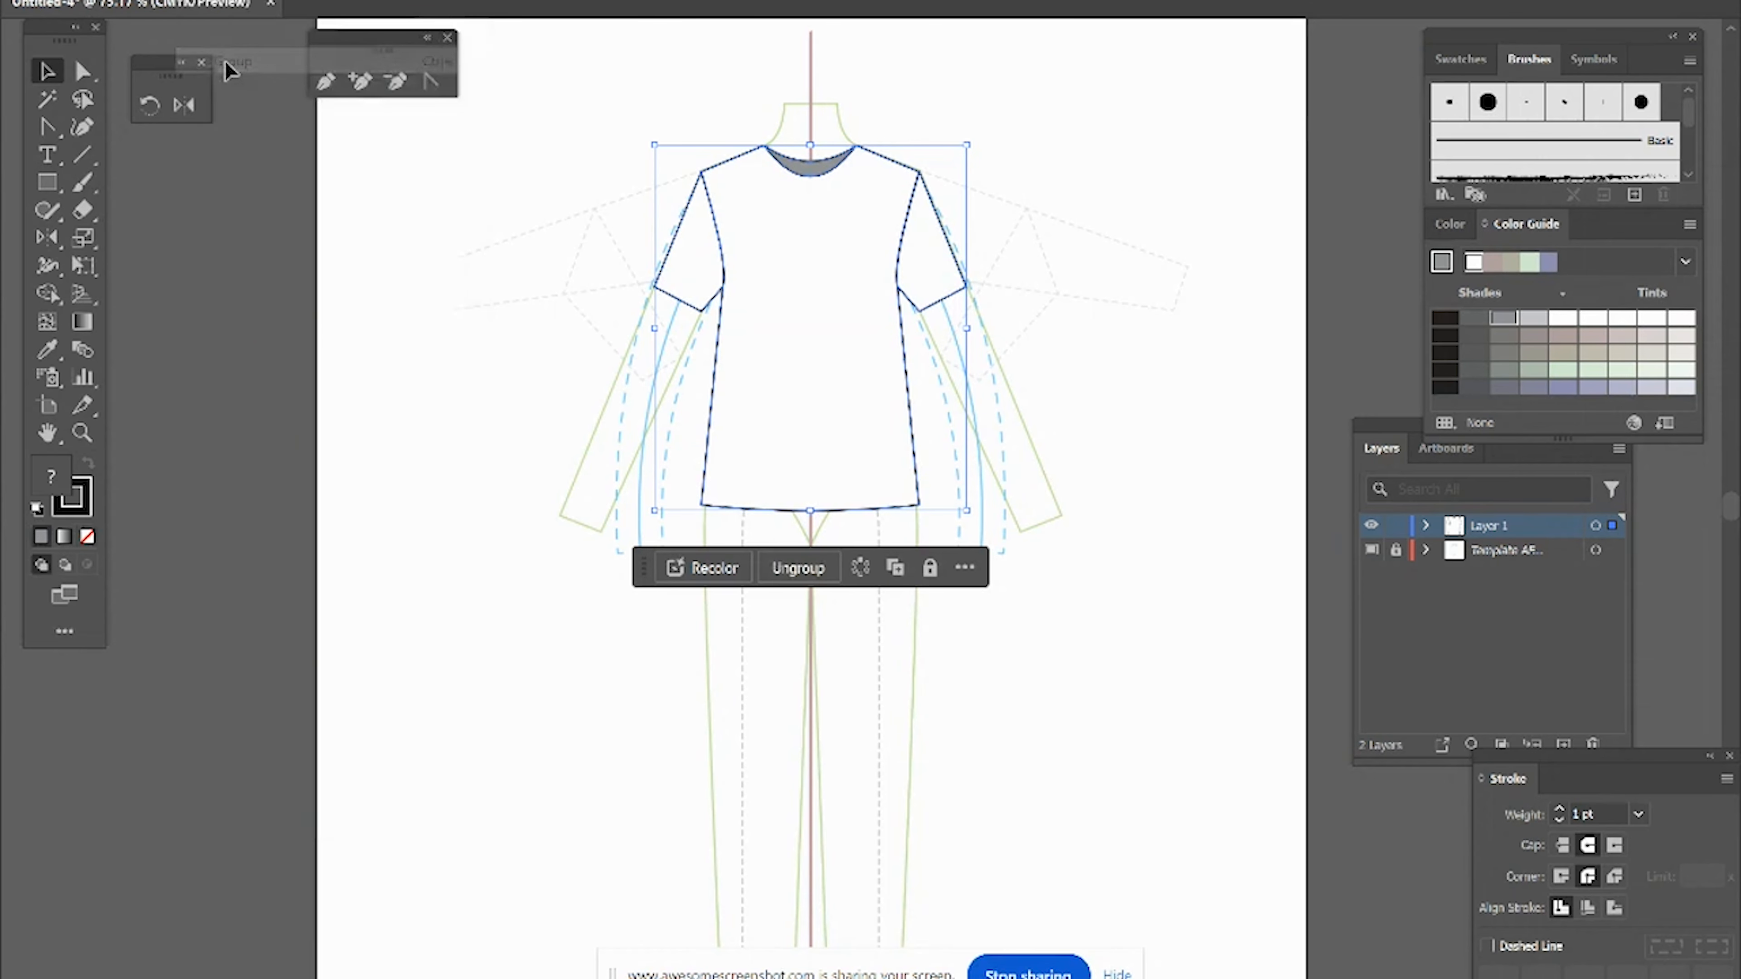
left_click(1156, 662)
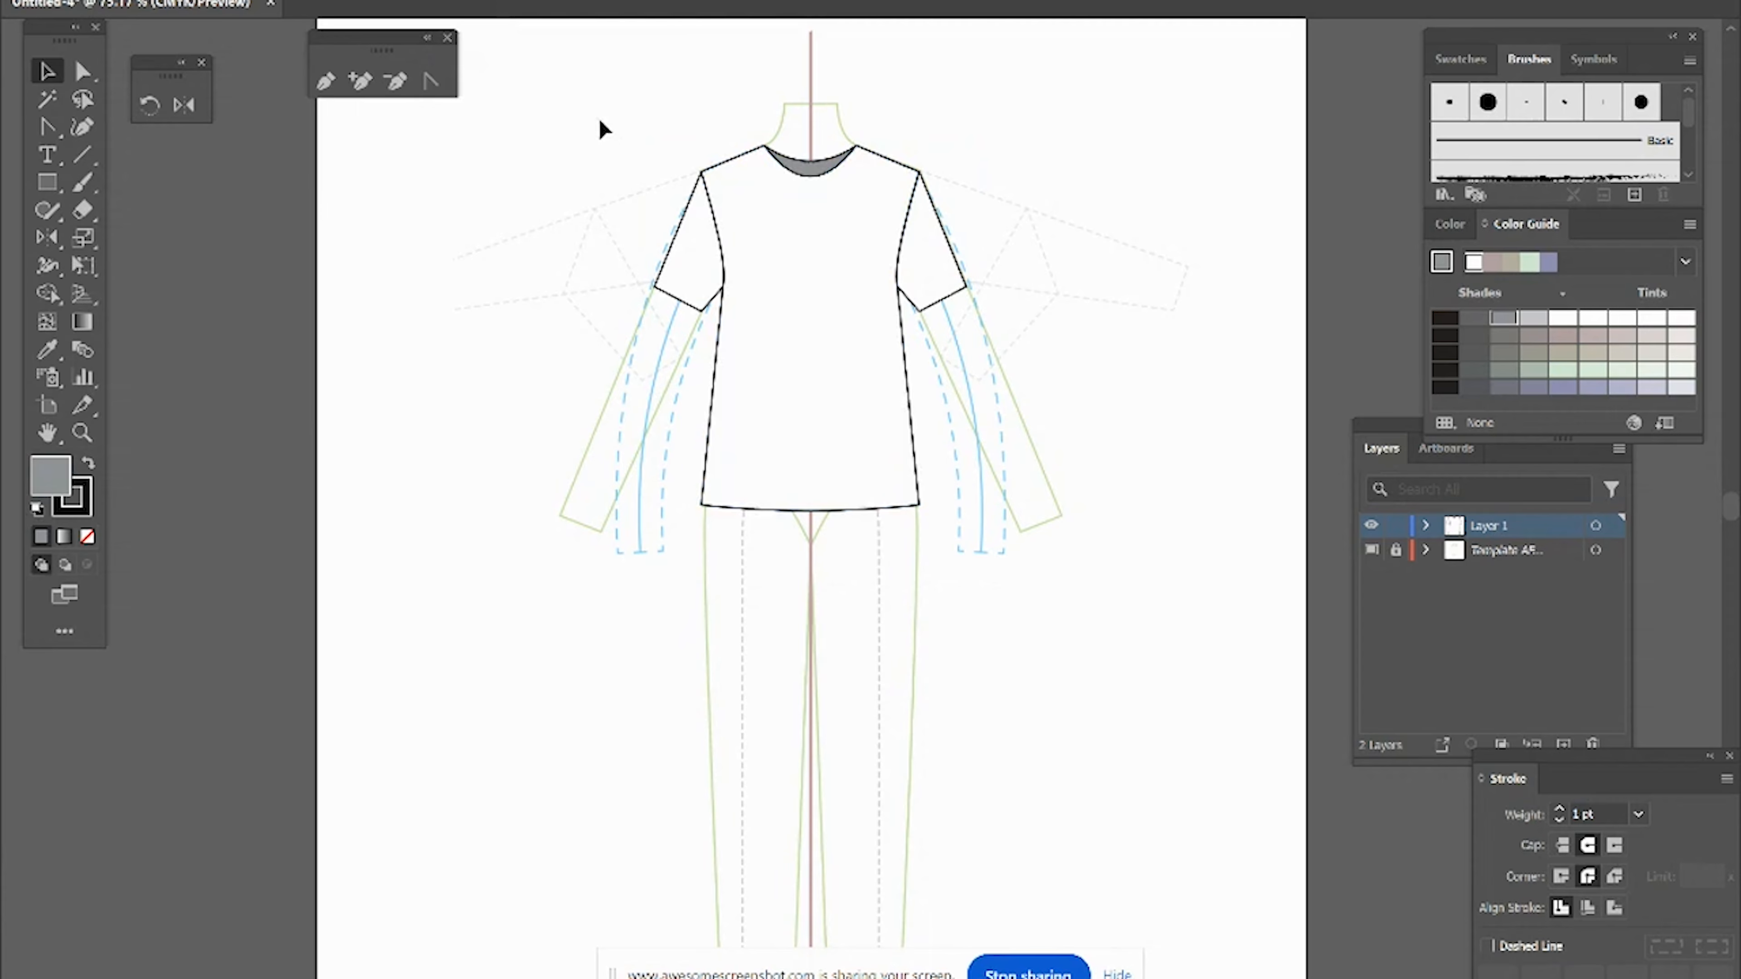
Step: Duplicate the grouped top and place the copy beside the croquis
left_click_drag(602, 128, 1090, 590)
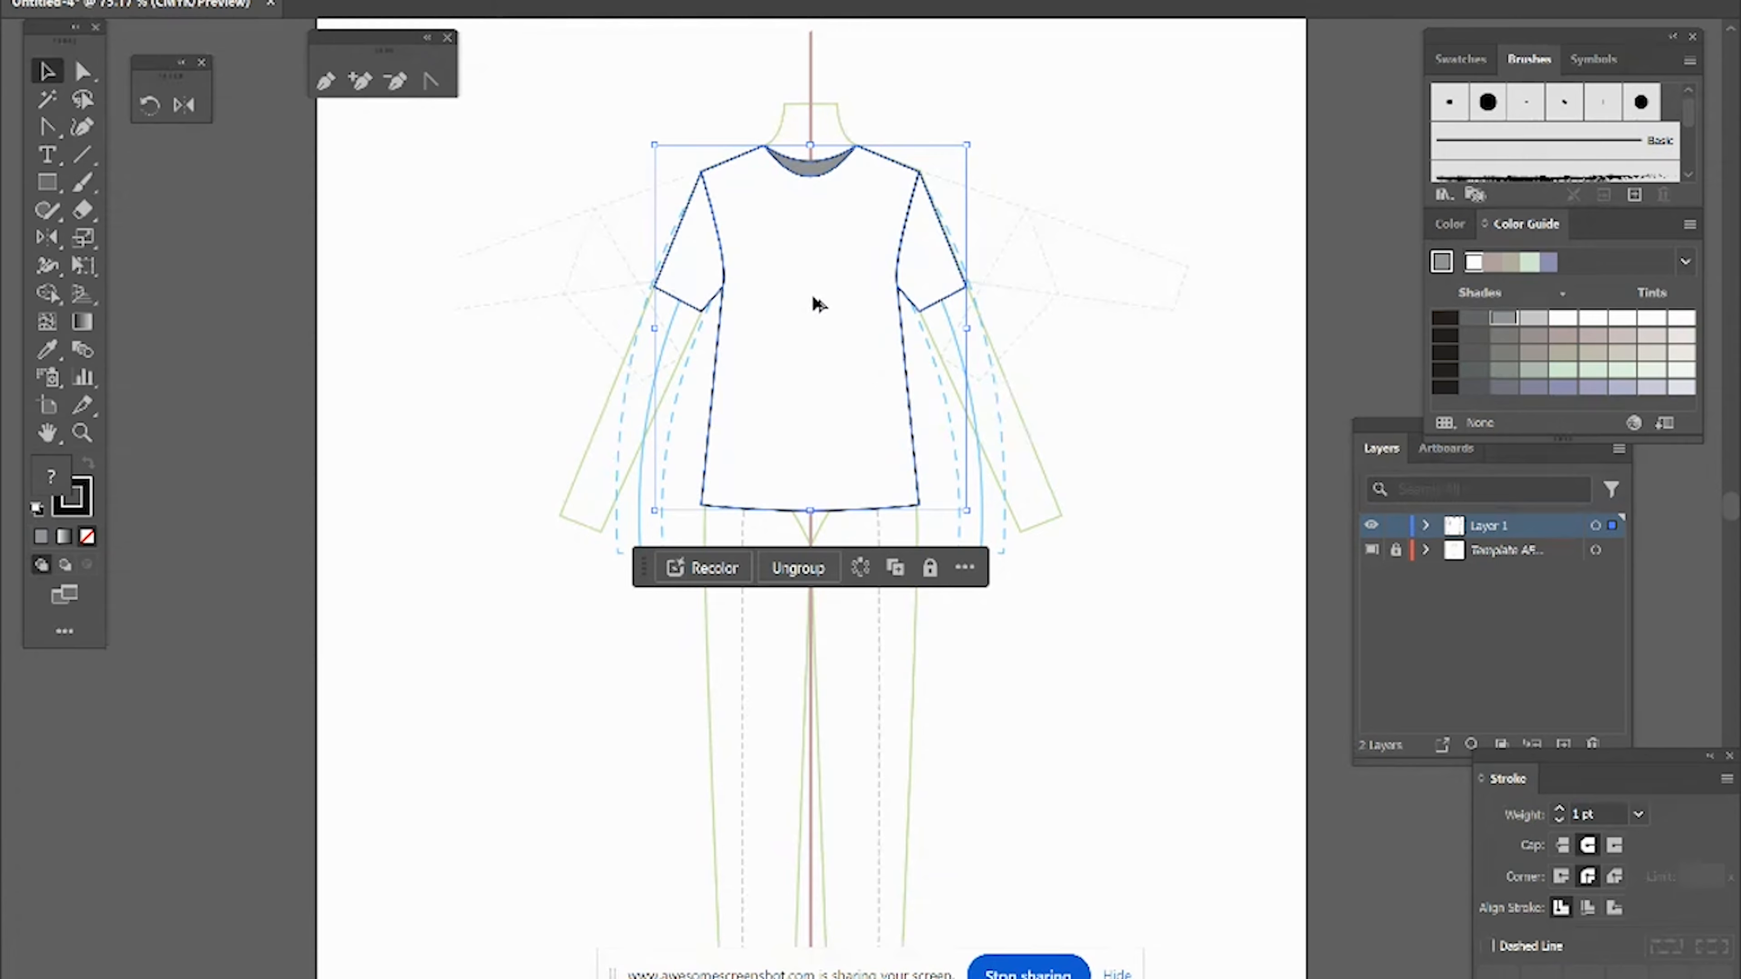
left_click_drag(828, 302, 1155, 495)
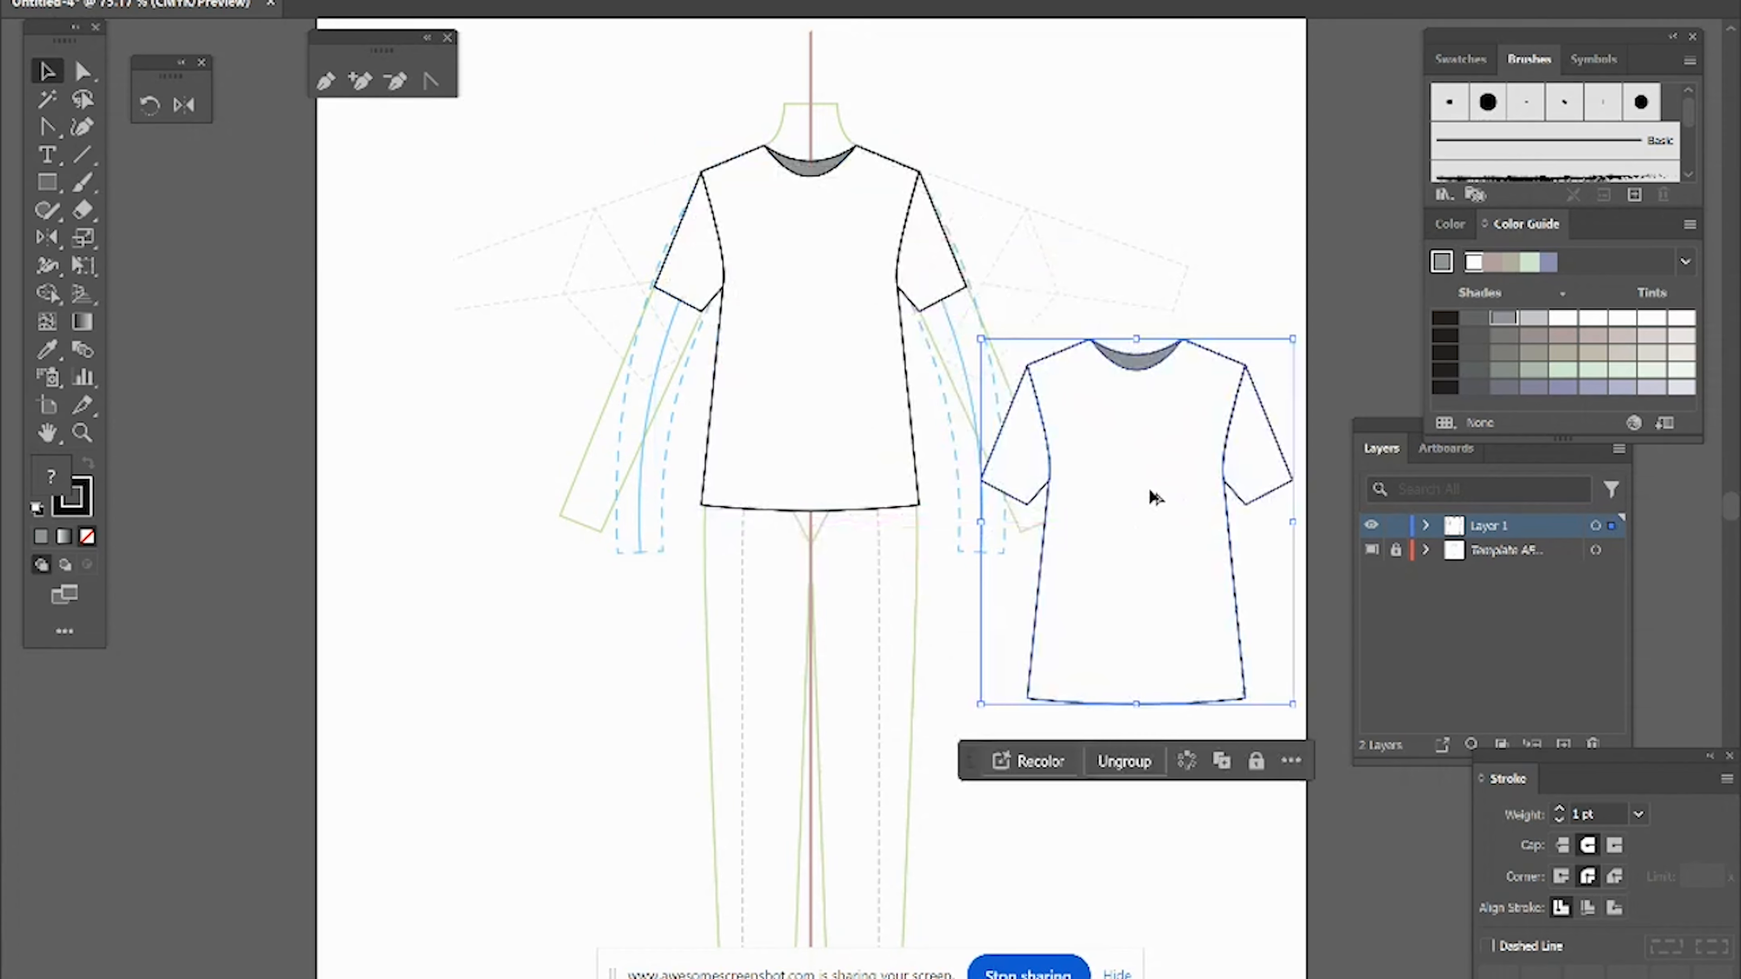
left_click(1101, 161)
Step: Delete the front bodice from the top on the croquis using the Group Selection tool
left_click(94, 80)
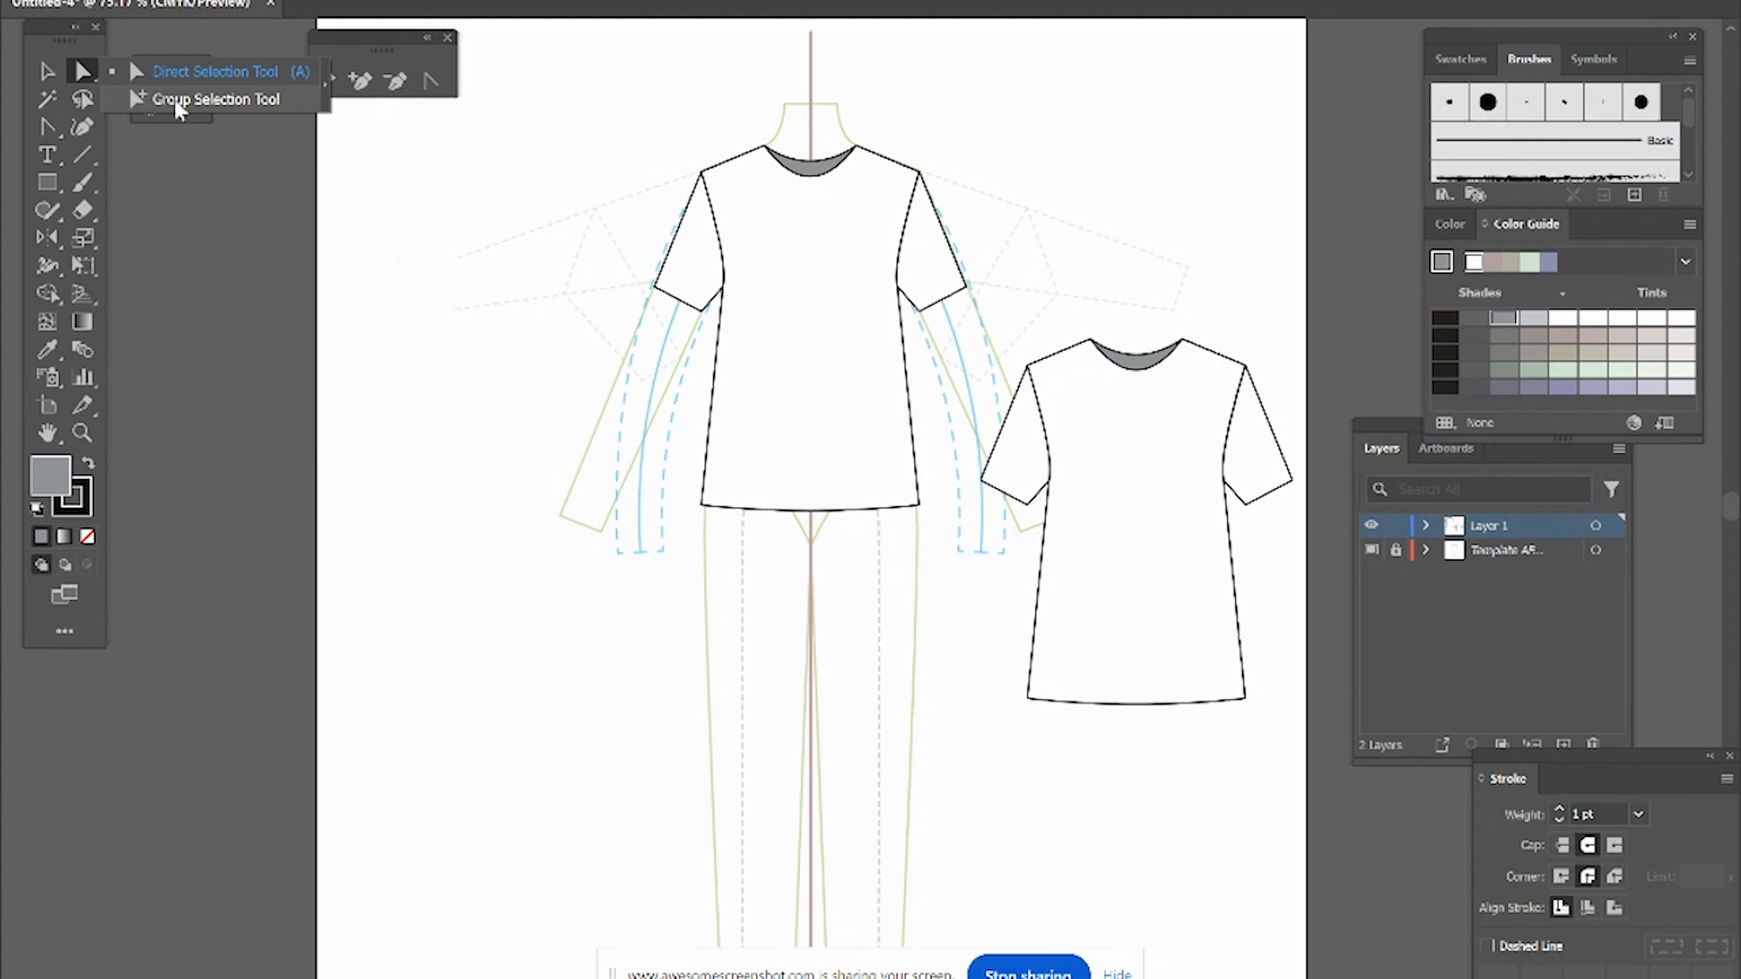
left_click(174, 99)
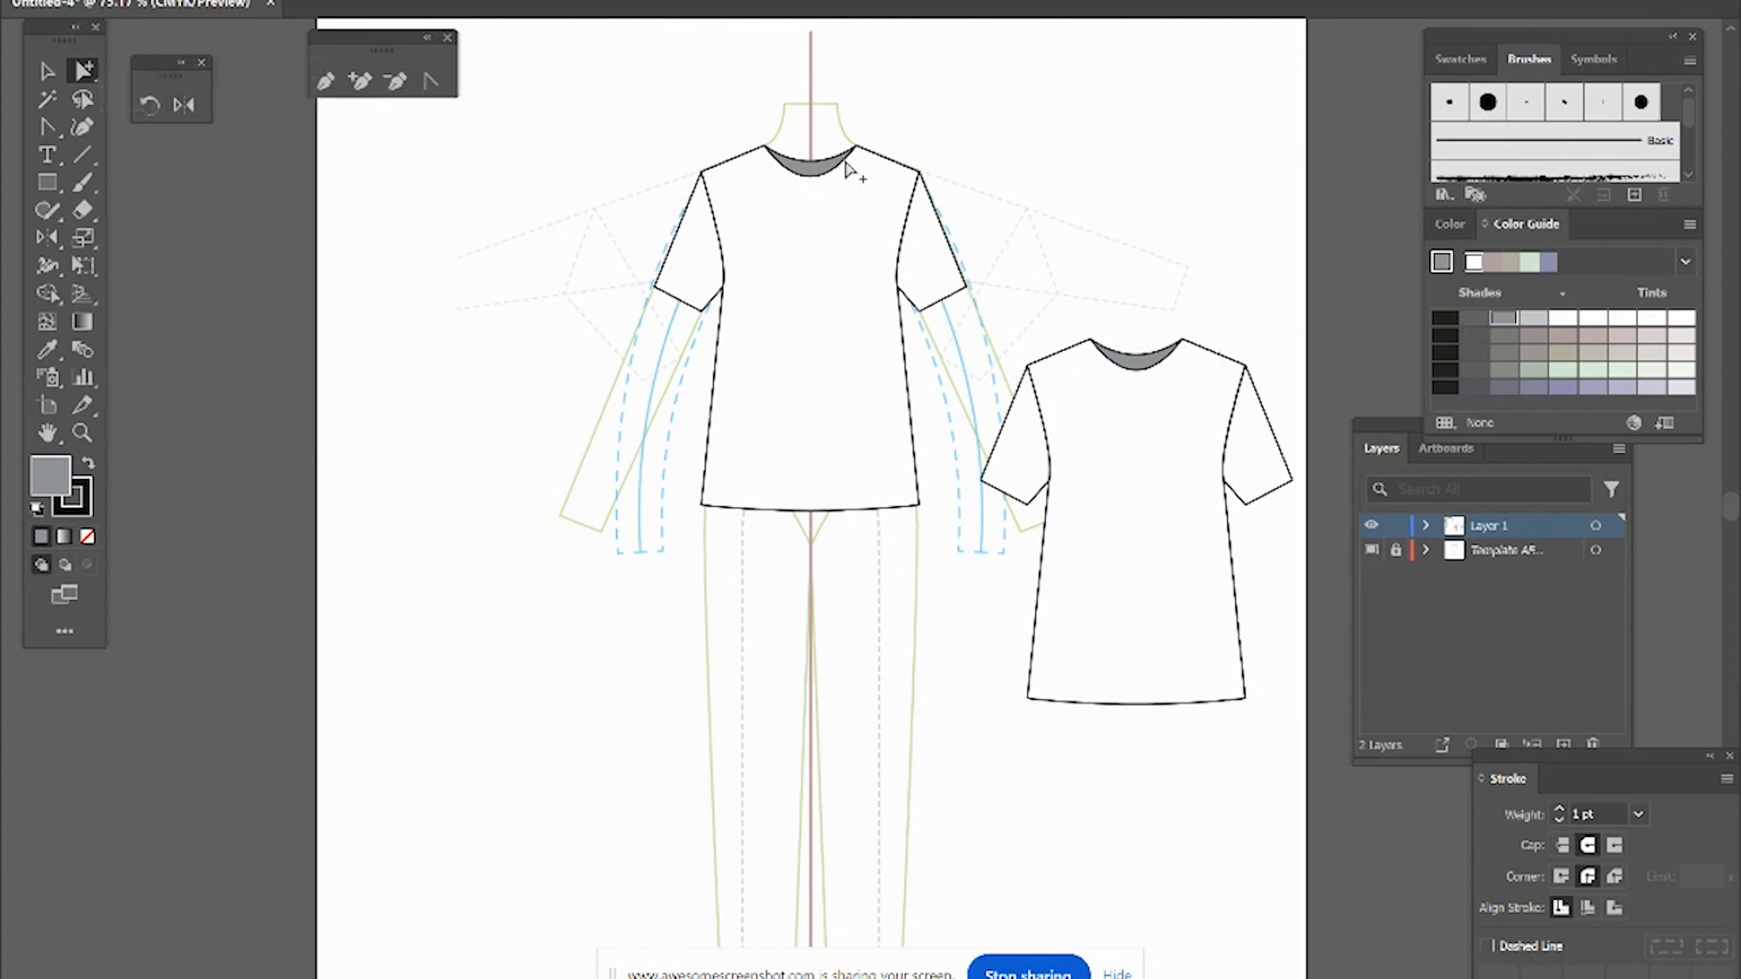
left_click(749, 169)
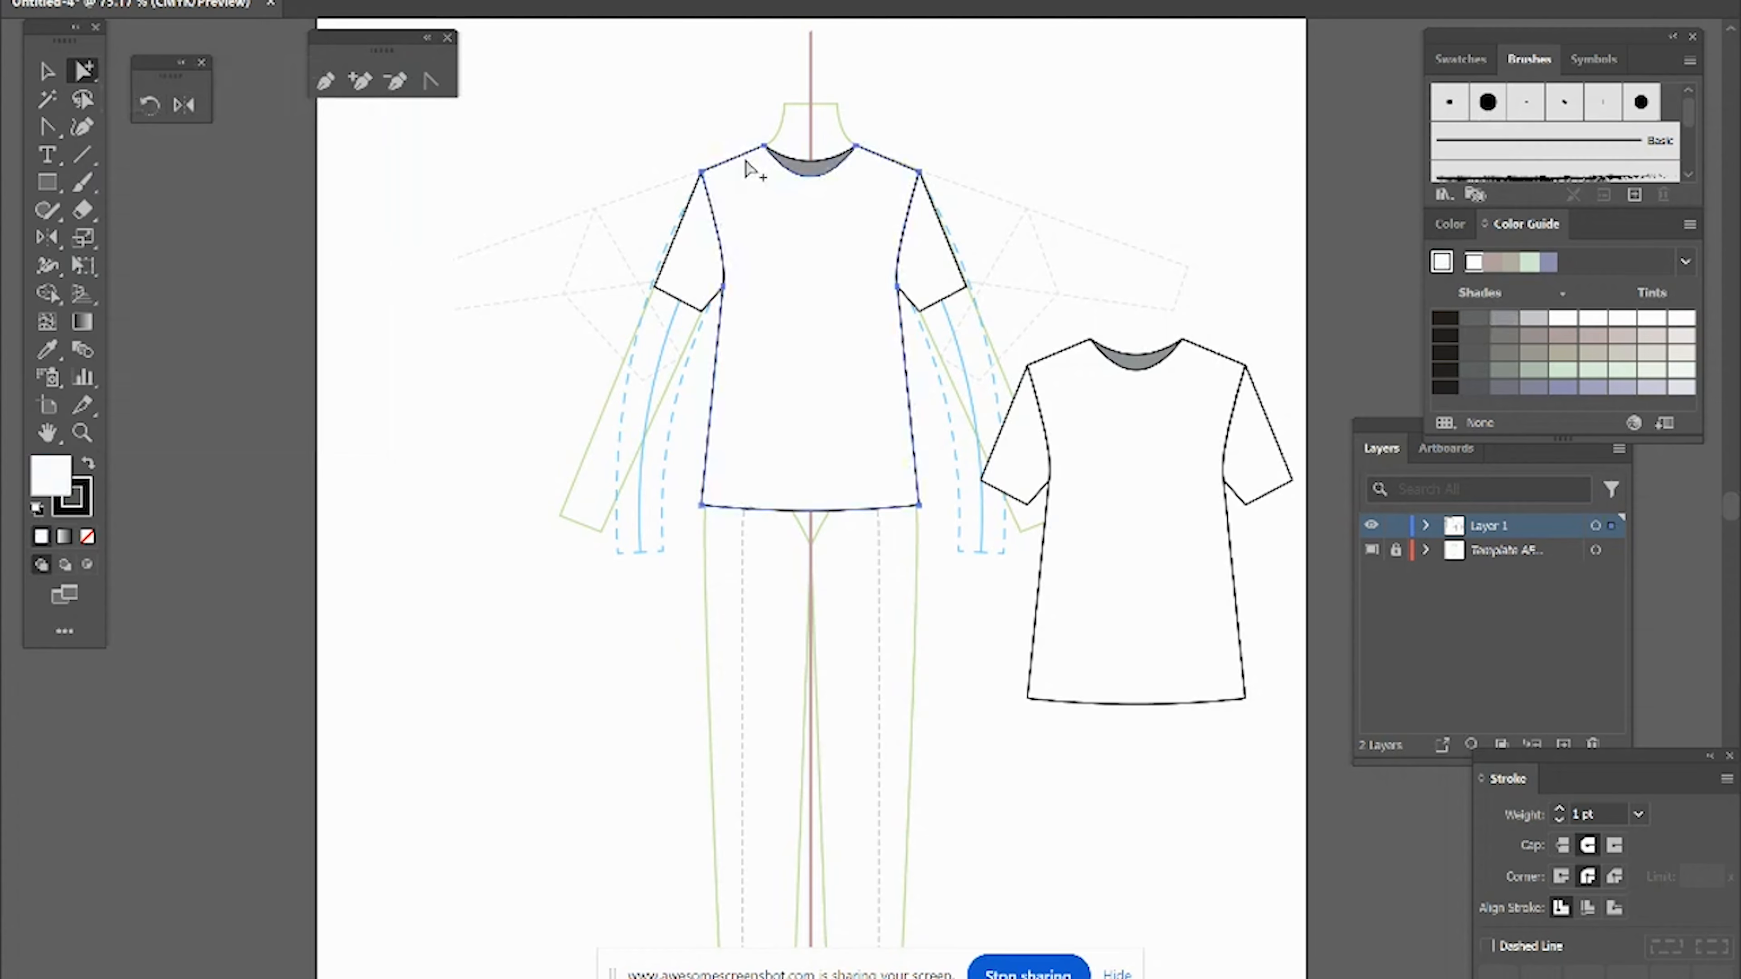
key("Delete")
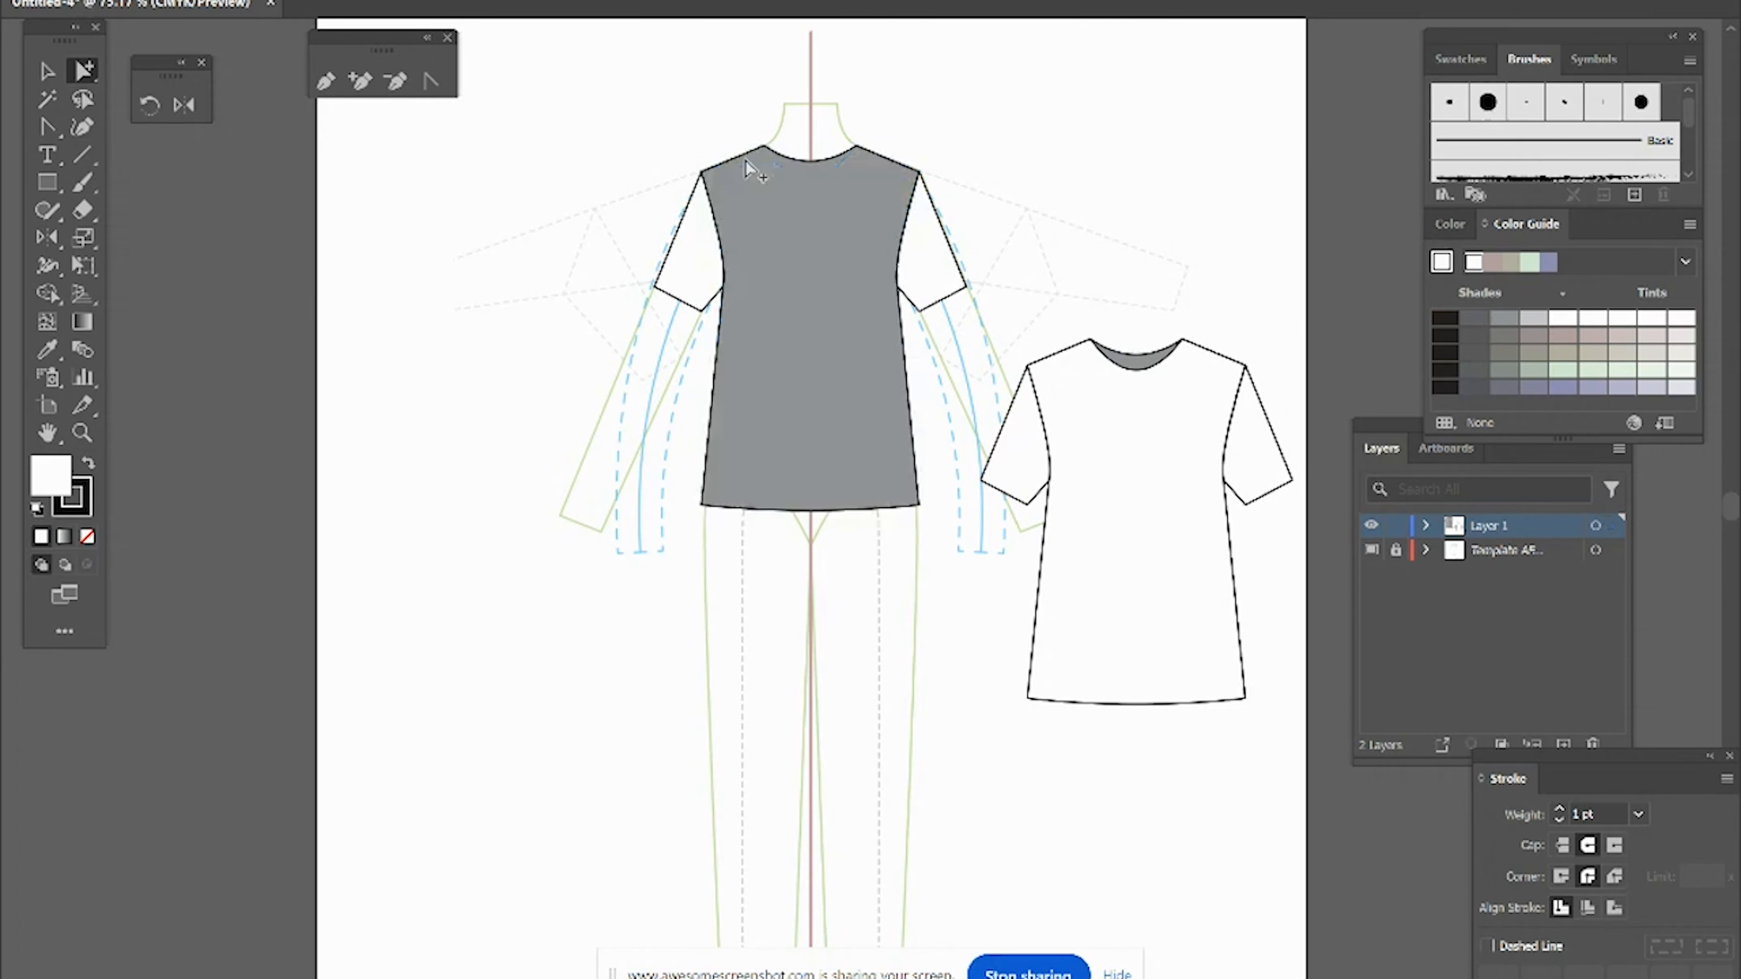
Step: Fill the remaining back bodice of the croquis top white to form the back view
key("v")
left_click(749, 169)
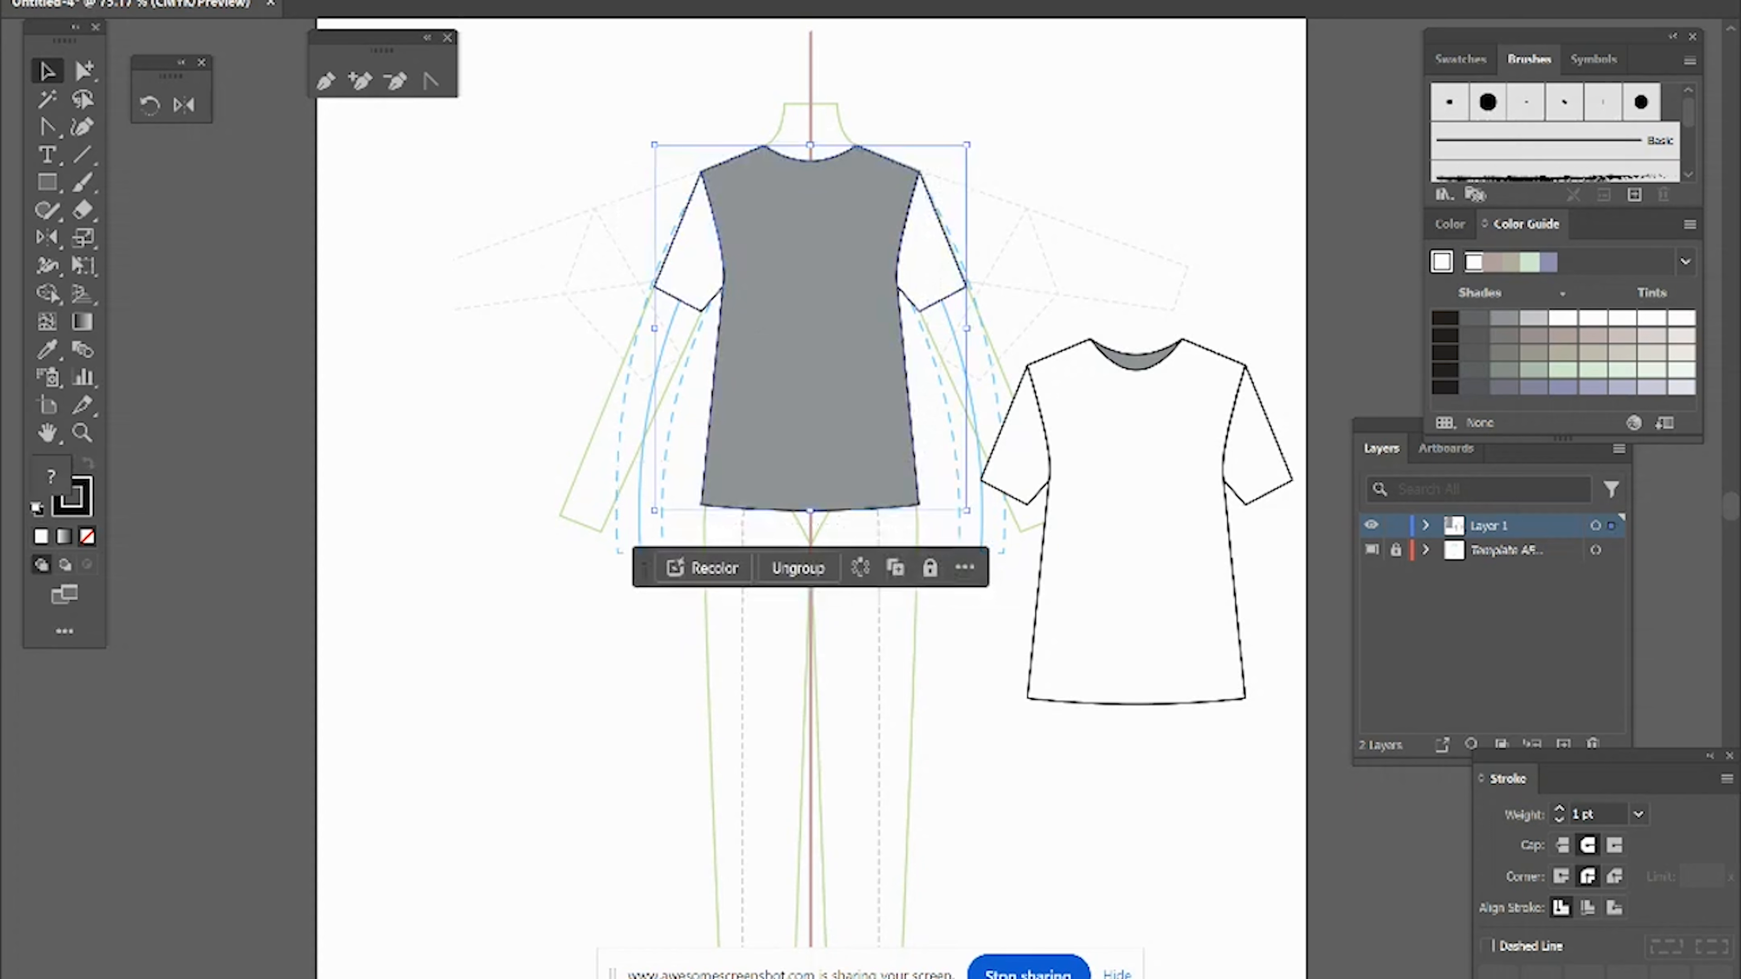
left_click(46, 8)
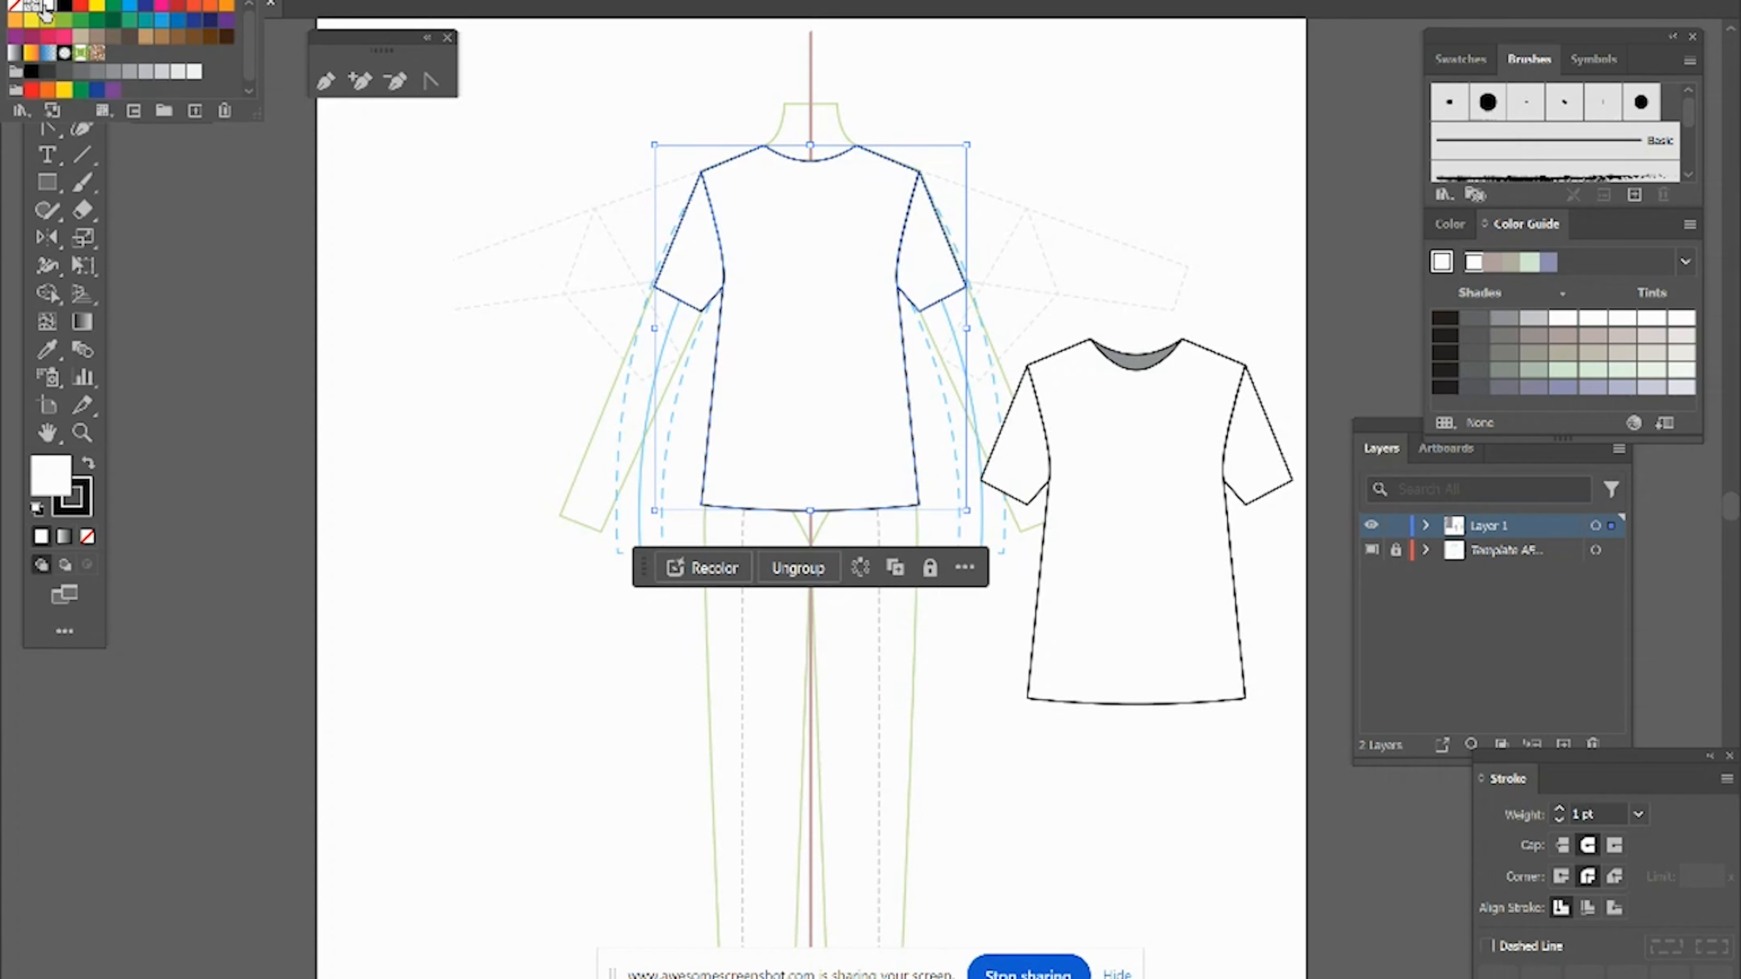
left_click(1019, 774)
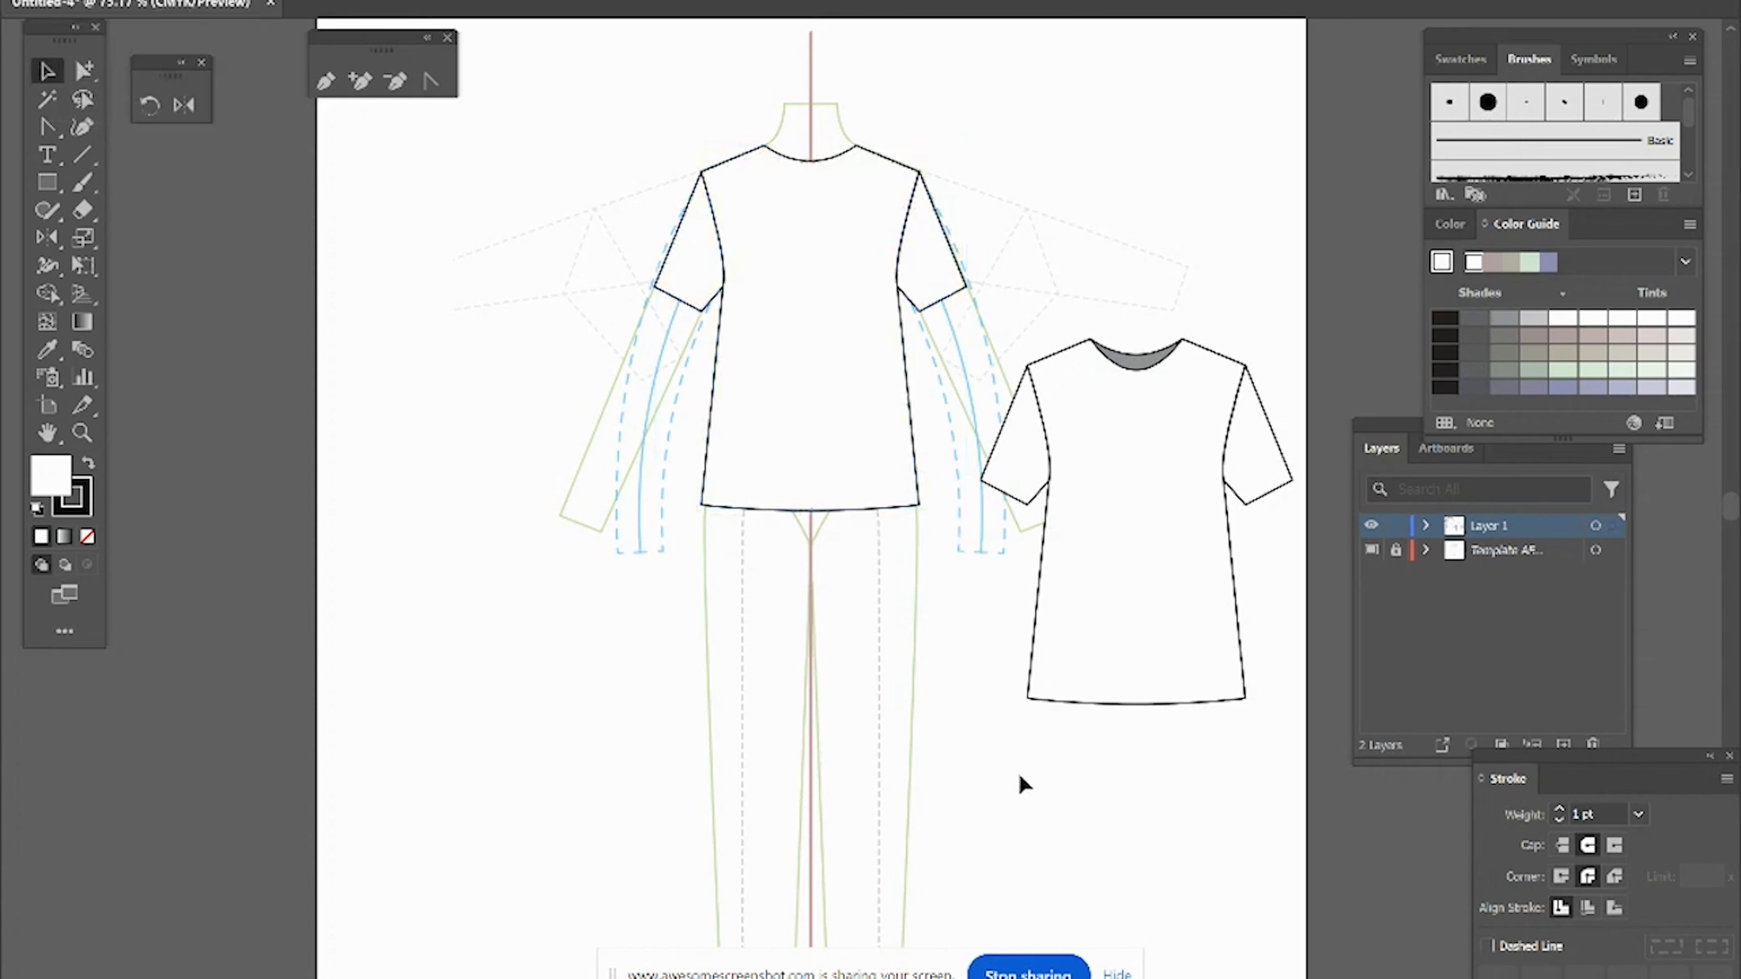